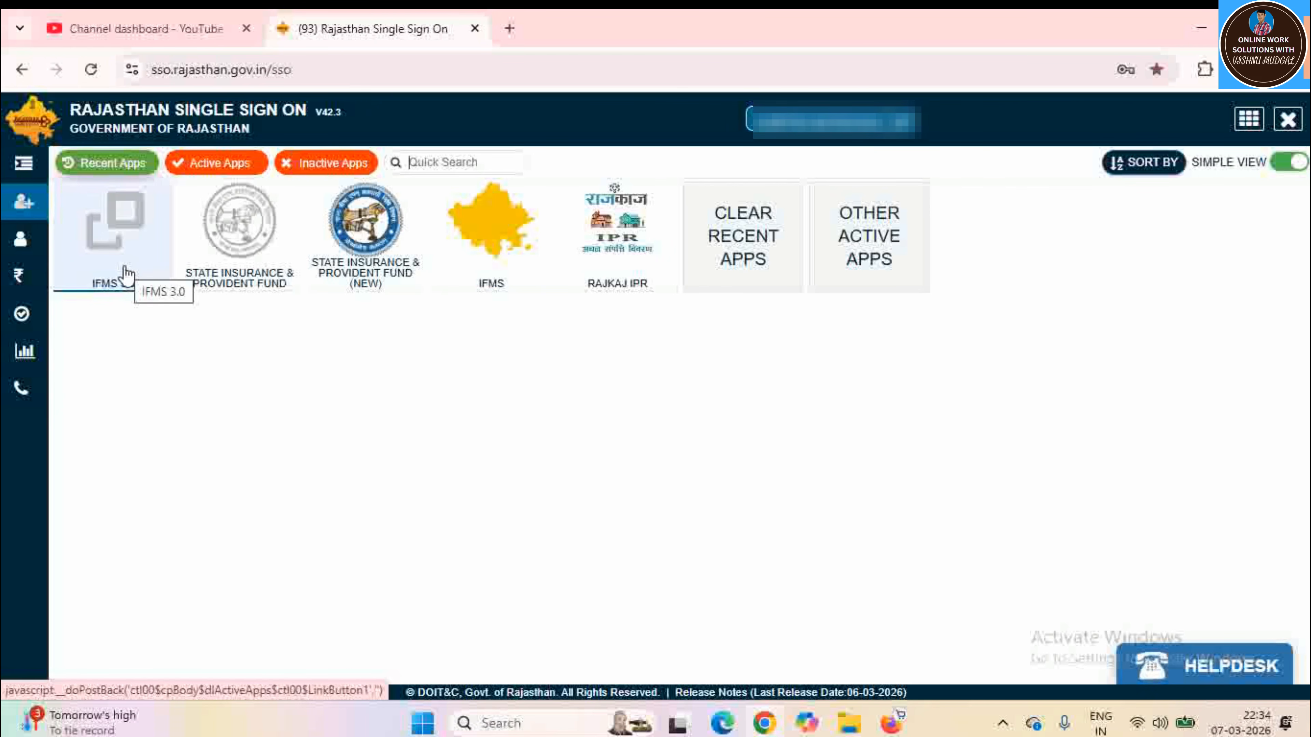
Launch the IFMS 3.0 tile from Recent Apps on the SSO dashboard
left_click(127, 274)
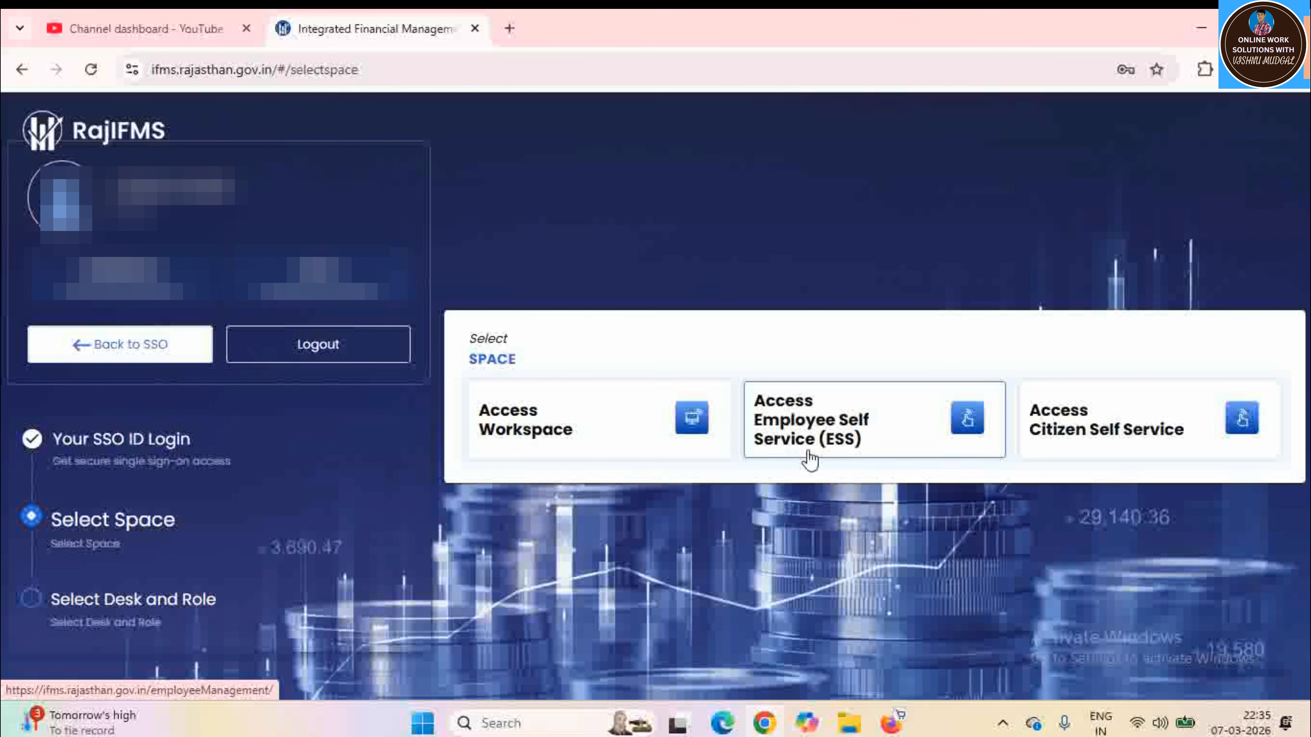
Enter Employee Self Service (ESS) and bring the Traveling Allowance (TA) card into view
left_click(863, 437)
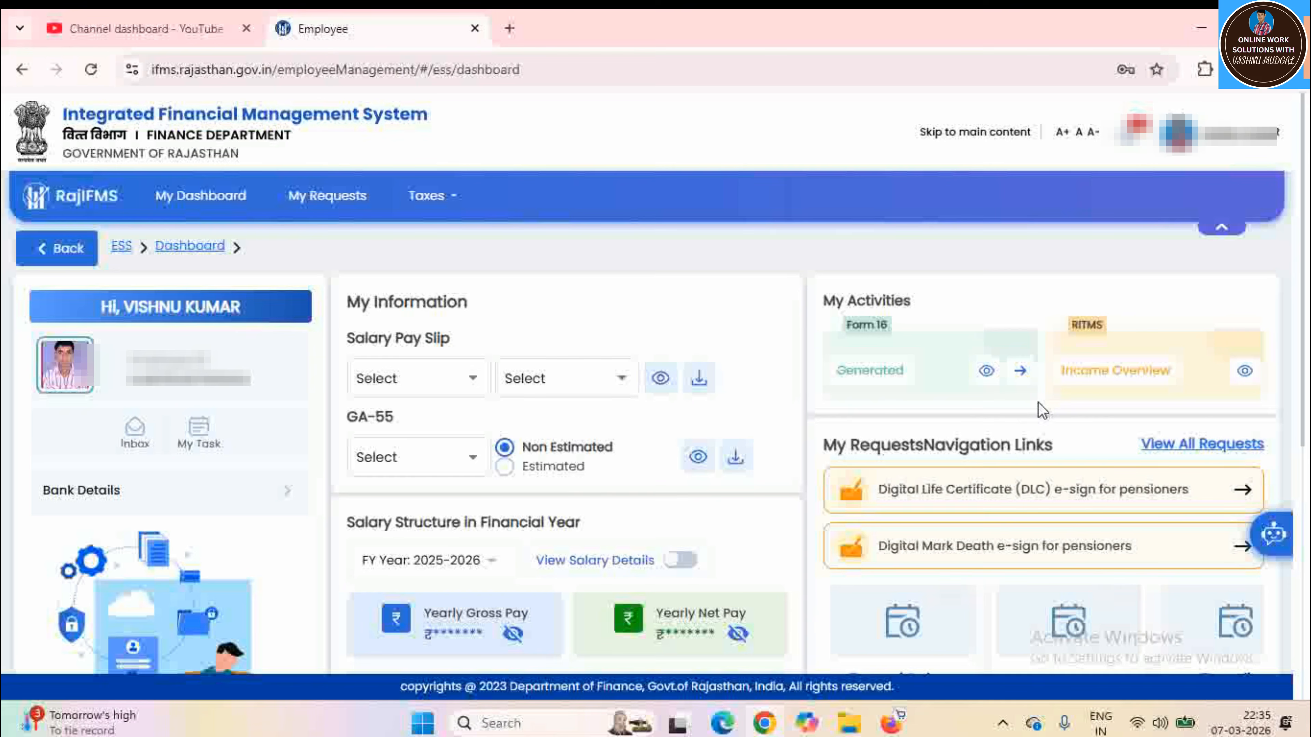
scroll(1040, 405, "down", 4)
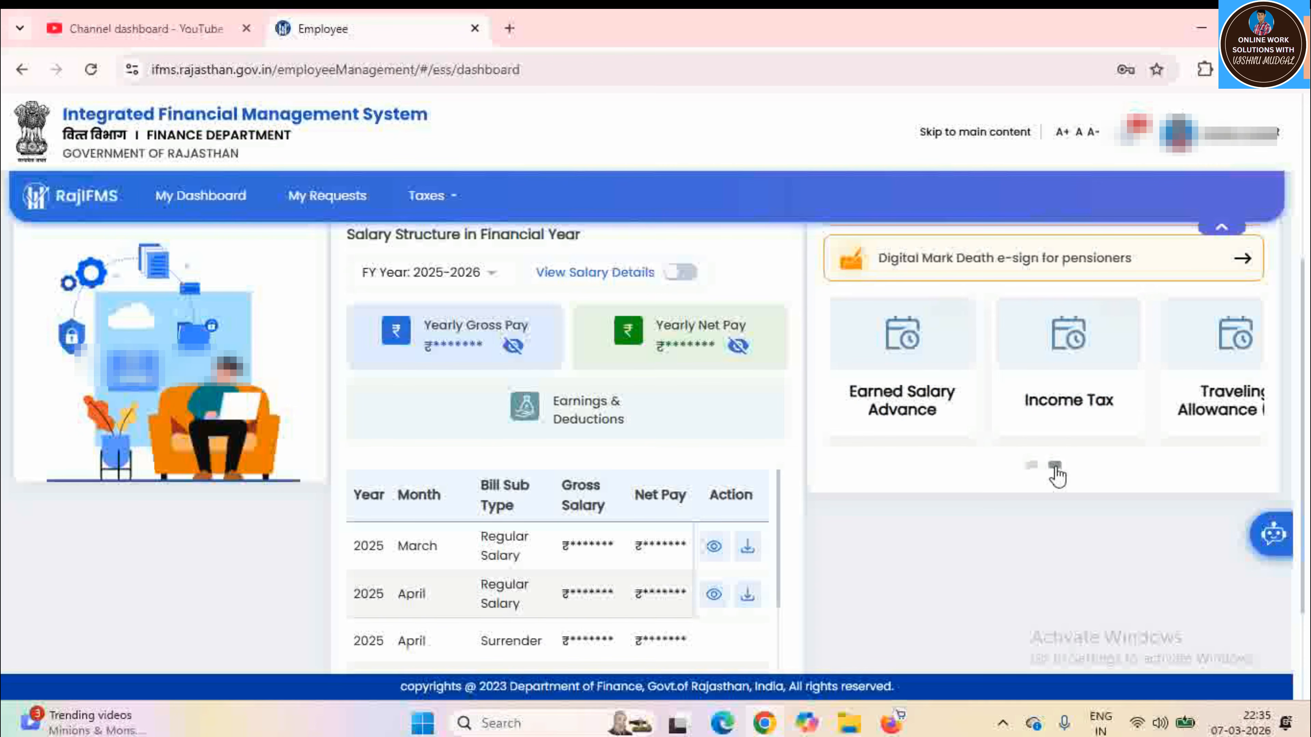
left_click(1056, 466)
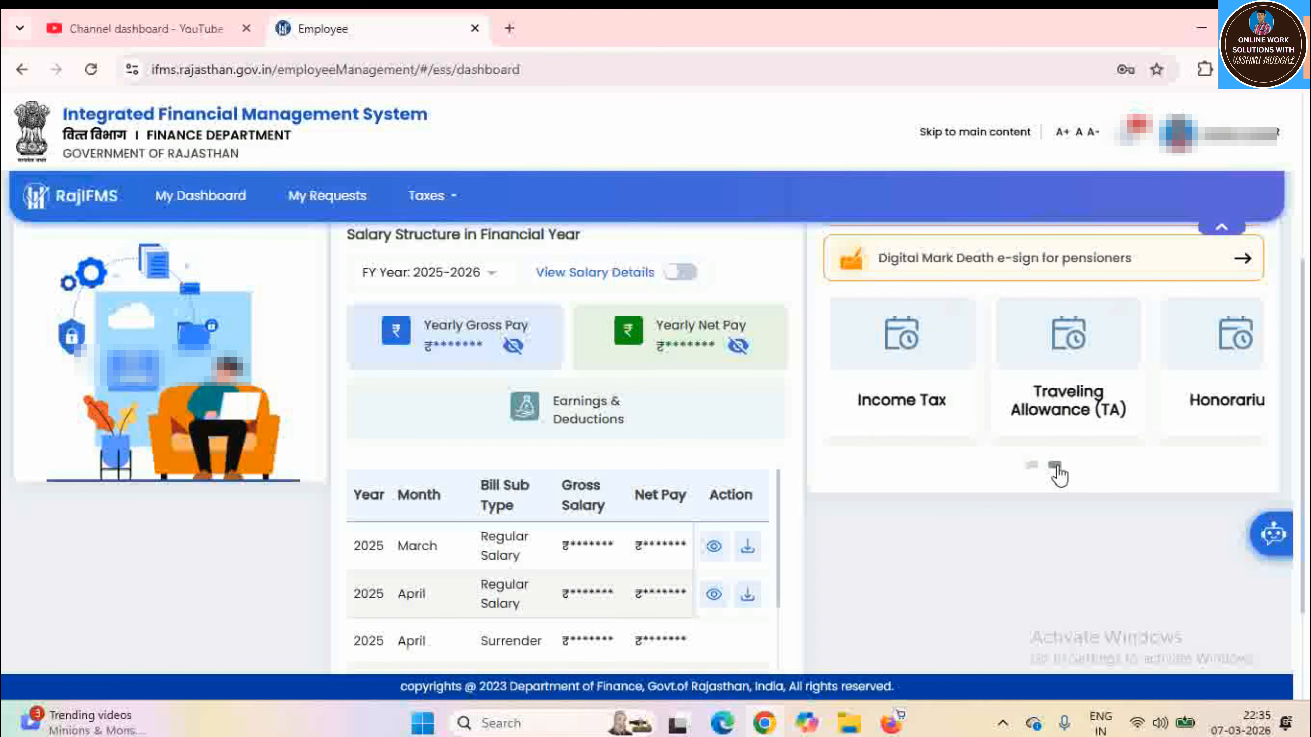
Start a new Travelling Allowance Bill (Regular) request for FY 2025-2026 and reach TA Details
left_click(1072, 403)
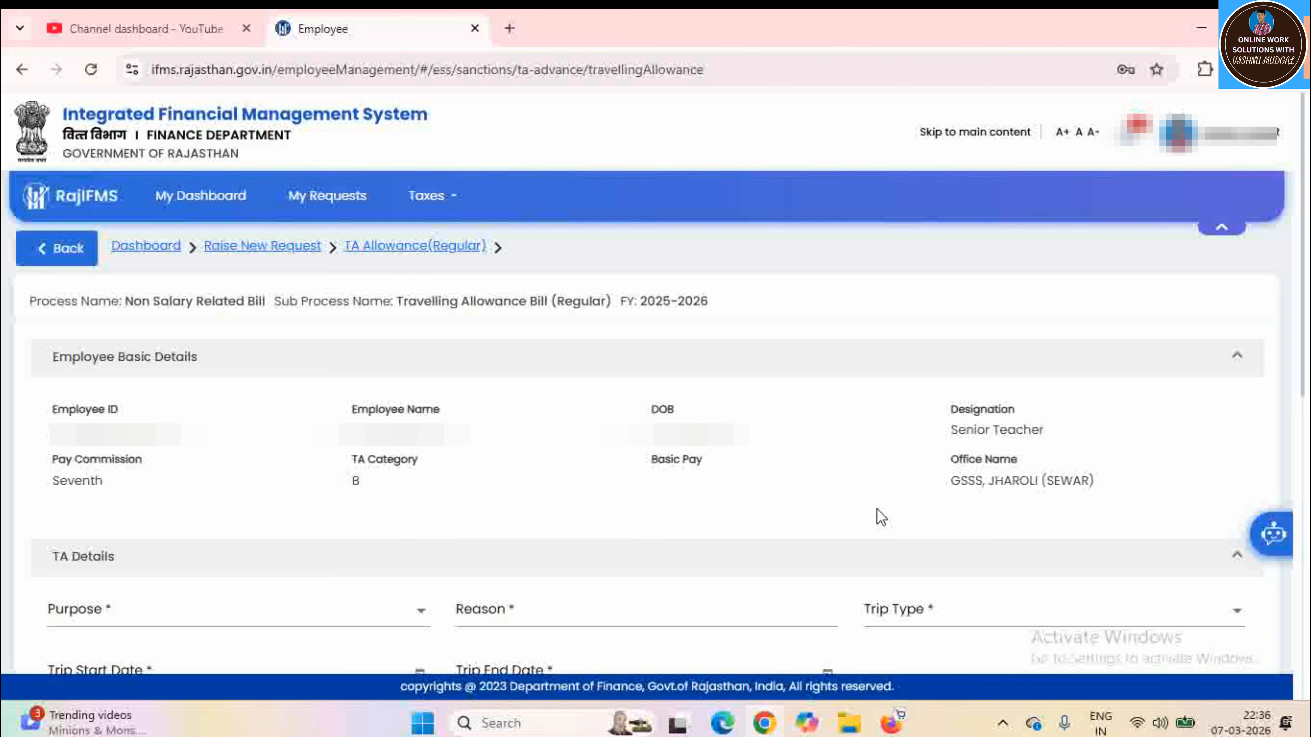
scroll(881, 514, "down", 4)
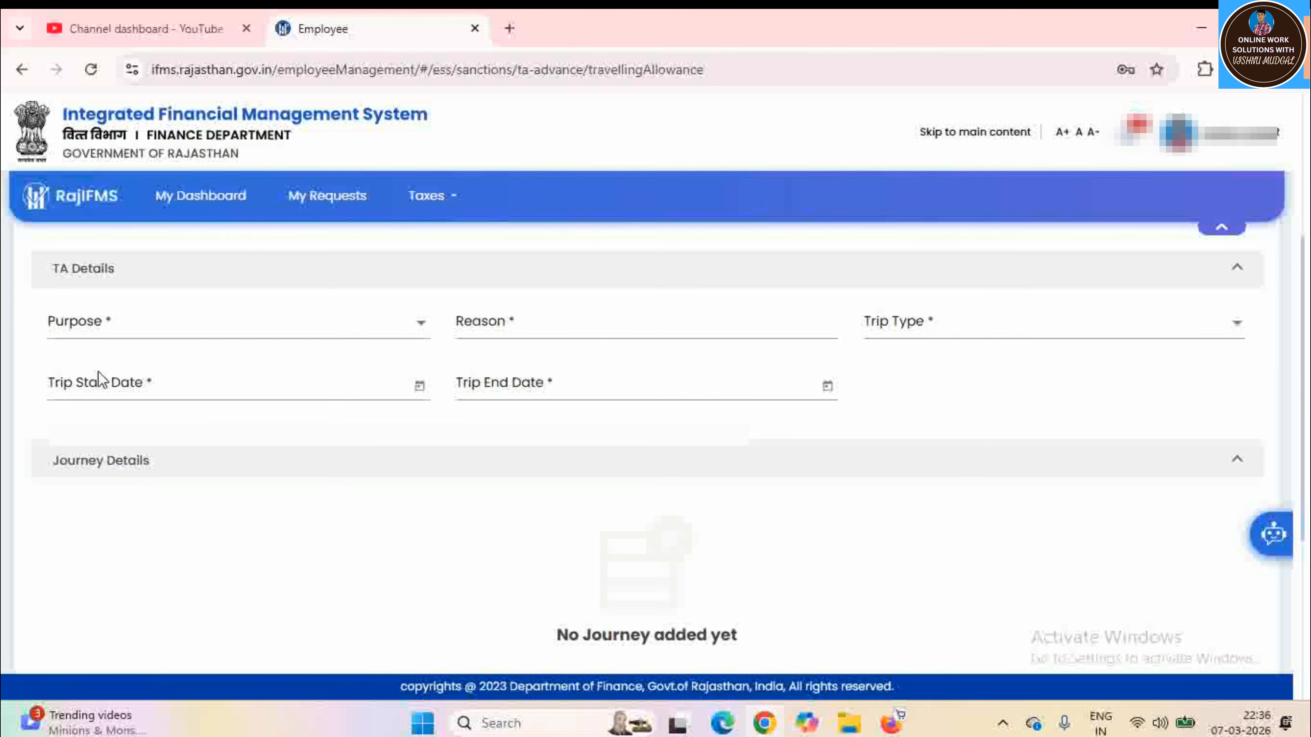
Set purpose to Government Tour, reason TRANING, and trip type Round Trip
left_click(123, 334)
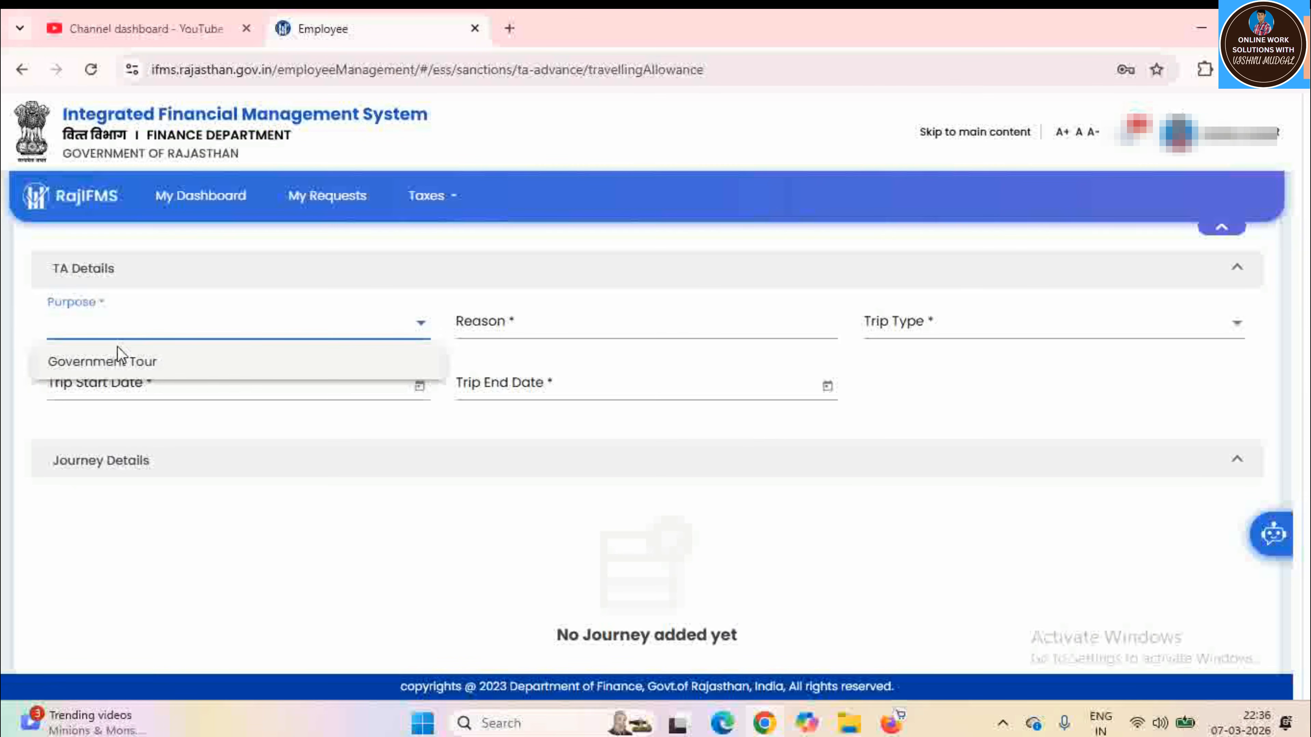
left_click(108, 363)
left_click(493, 326)
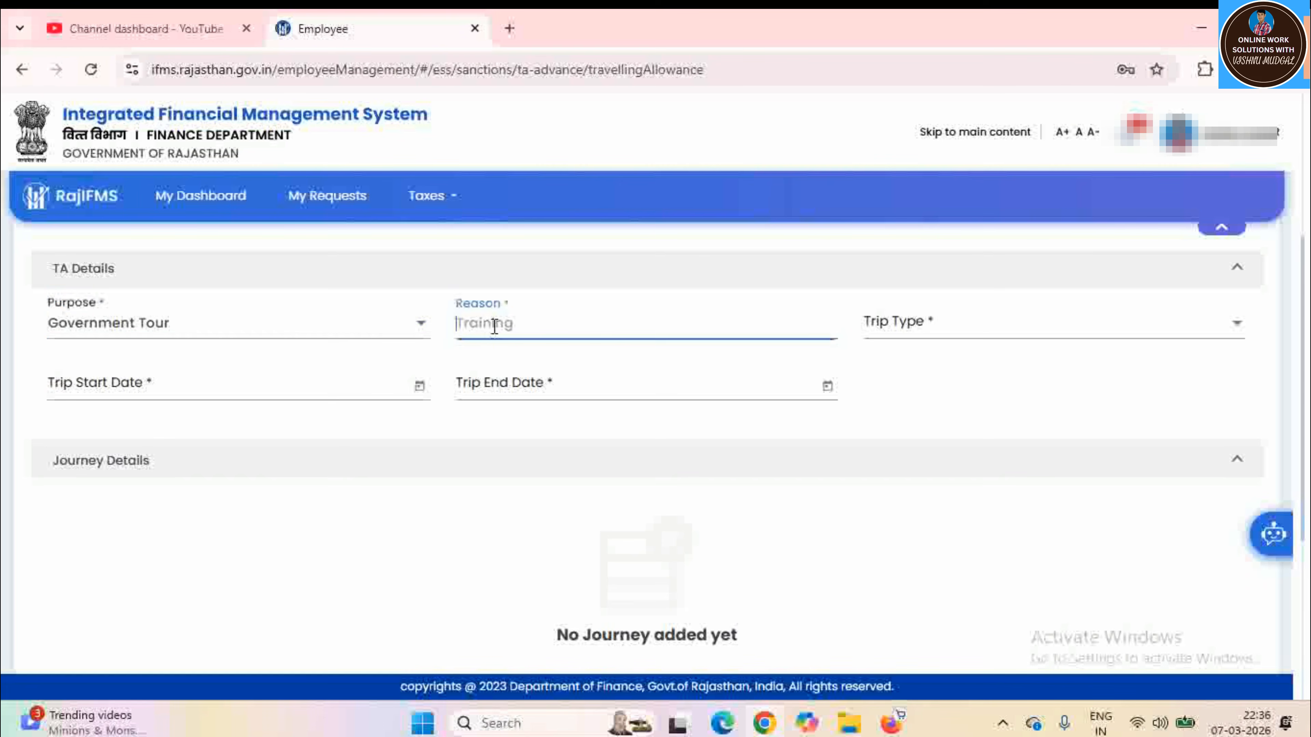
type("TRANING")
left_click(910, 329)
left_click(902, 401)
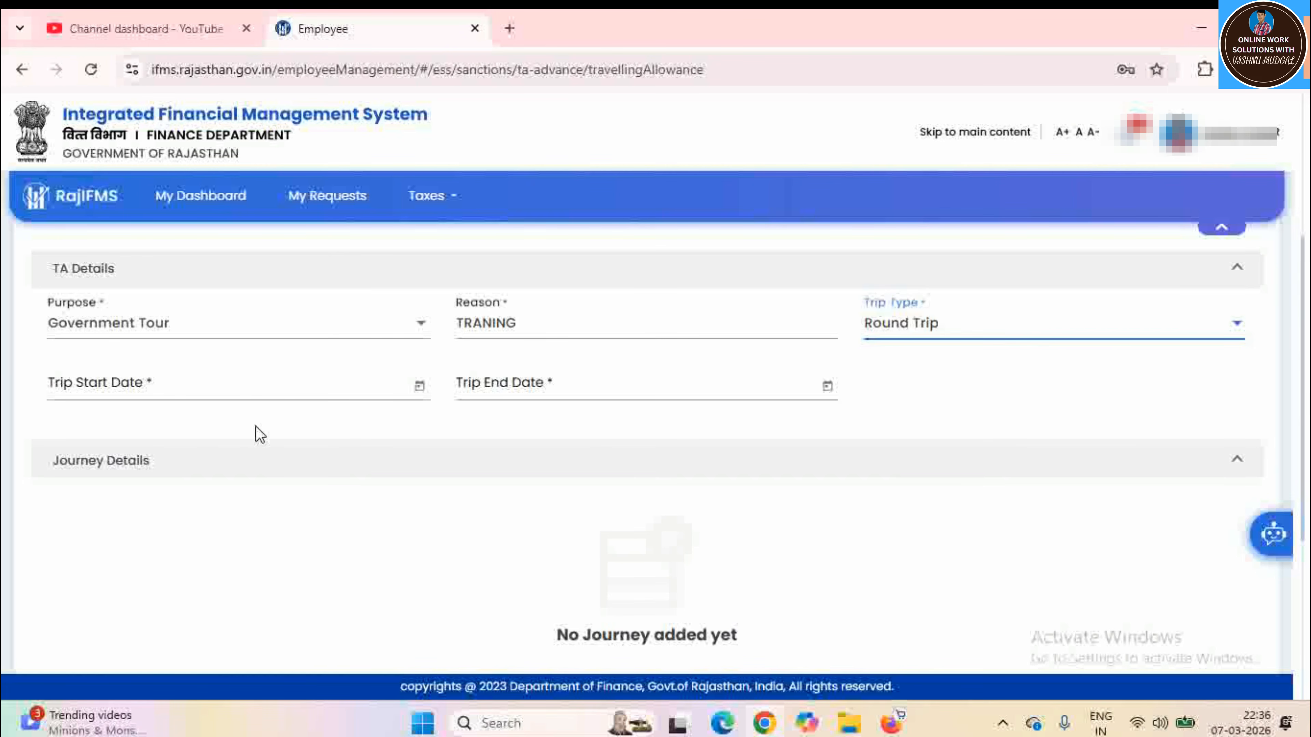
Set the trip dates from 1/3/2026 to 2/3/2026
left_click(419, 386)
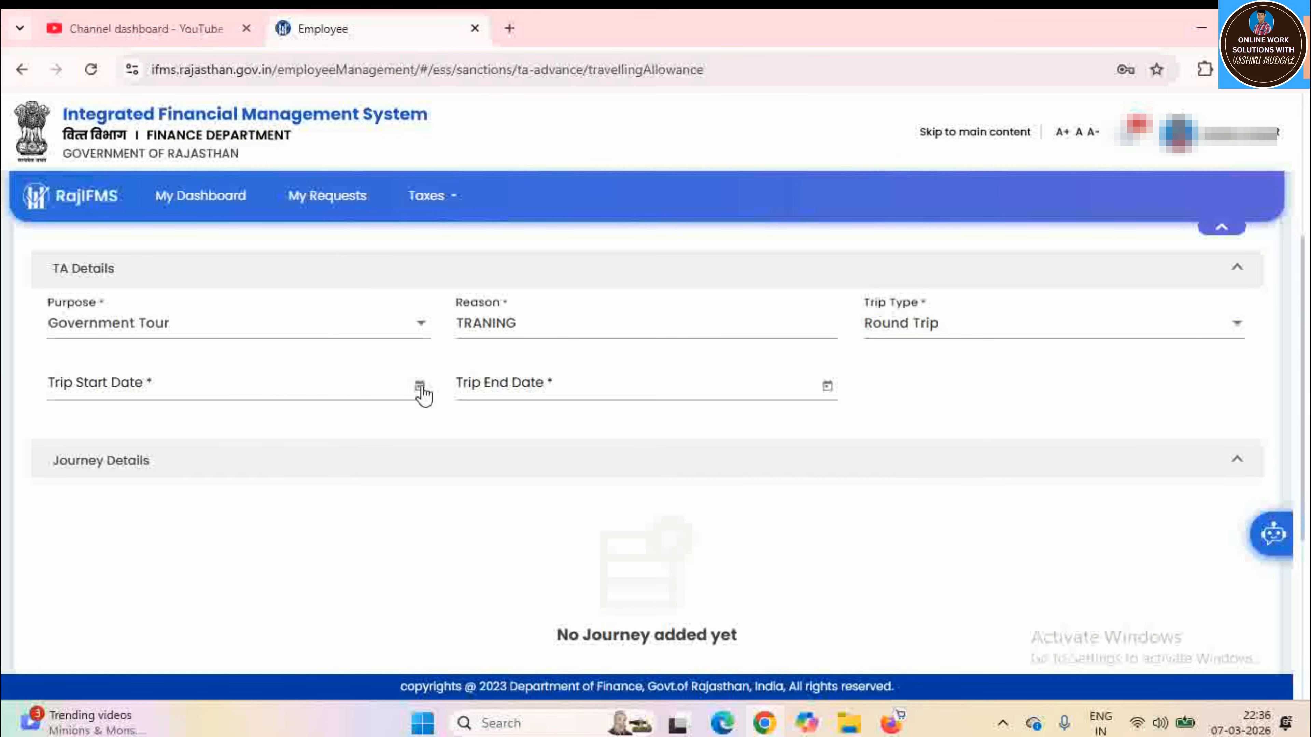
left_click(305, 471)
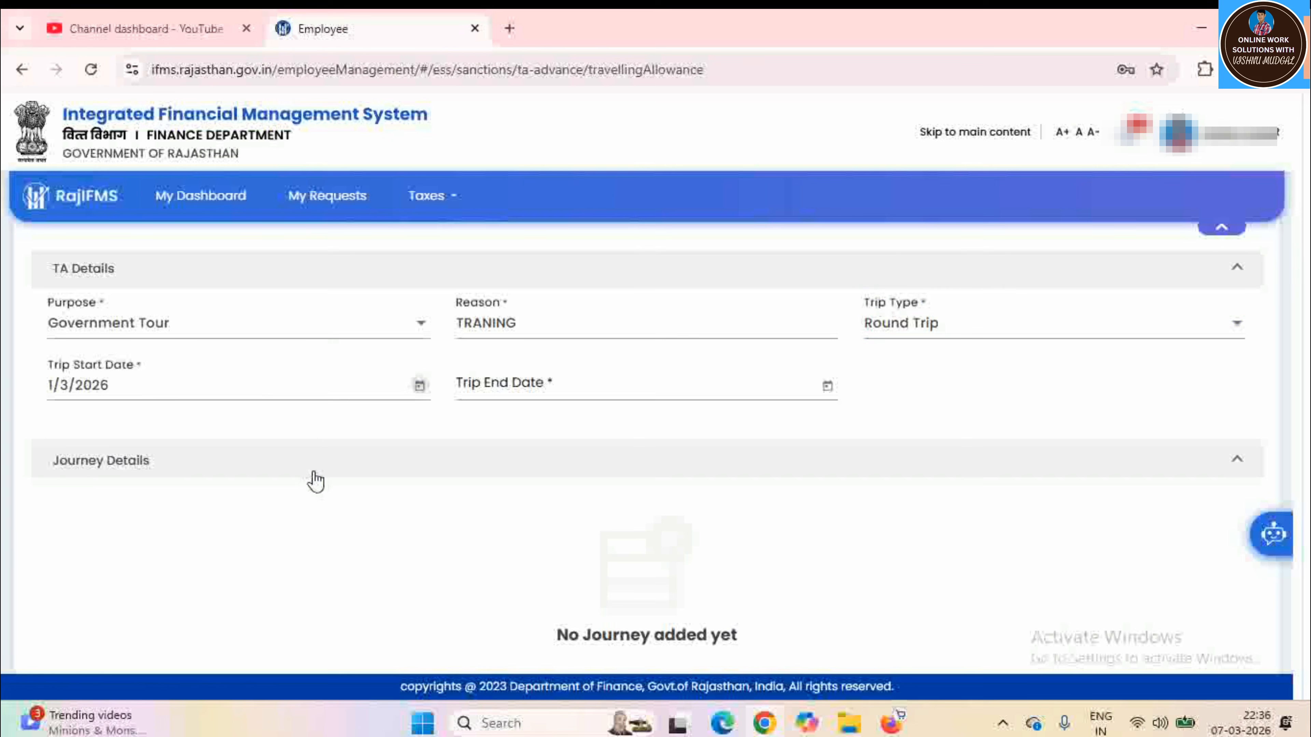
left_click(828, 387)
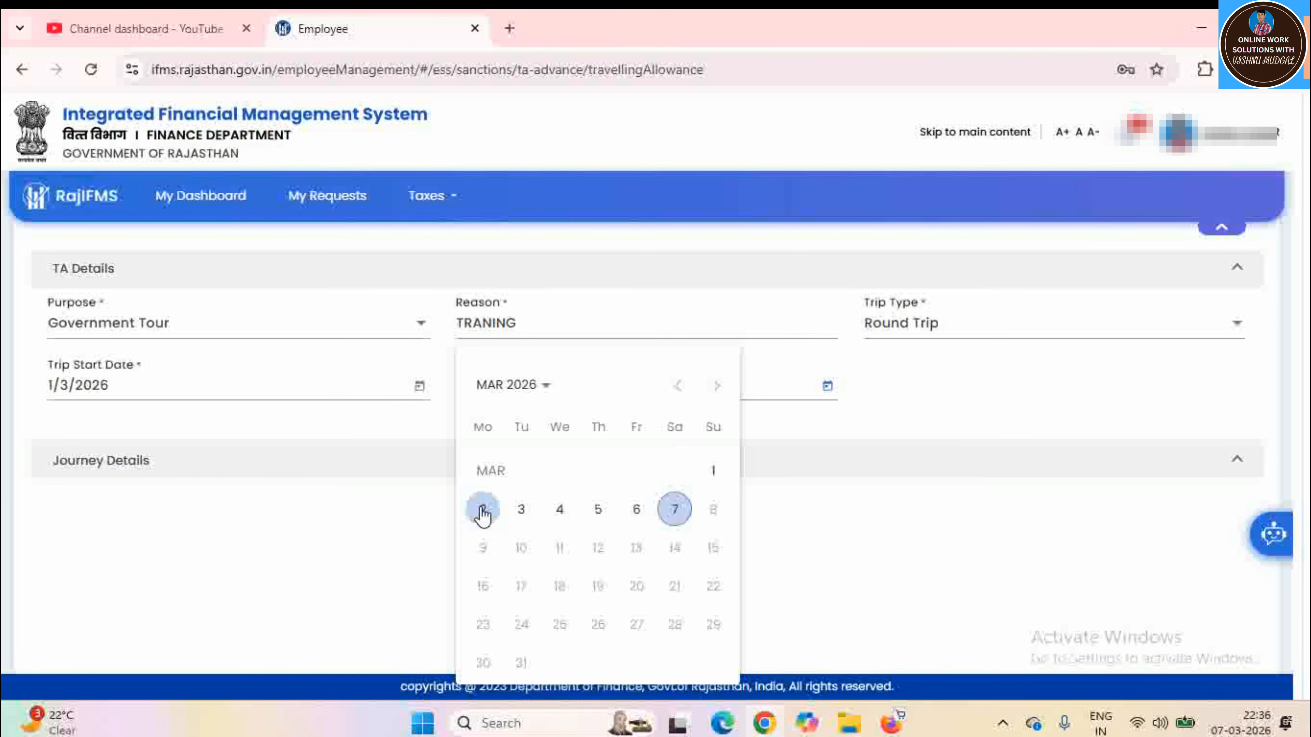
left_click(482, 510)
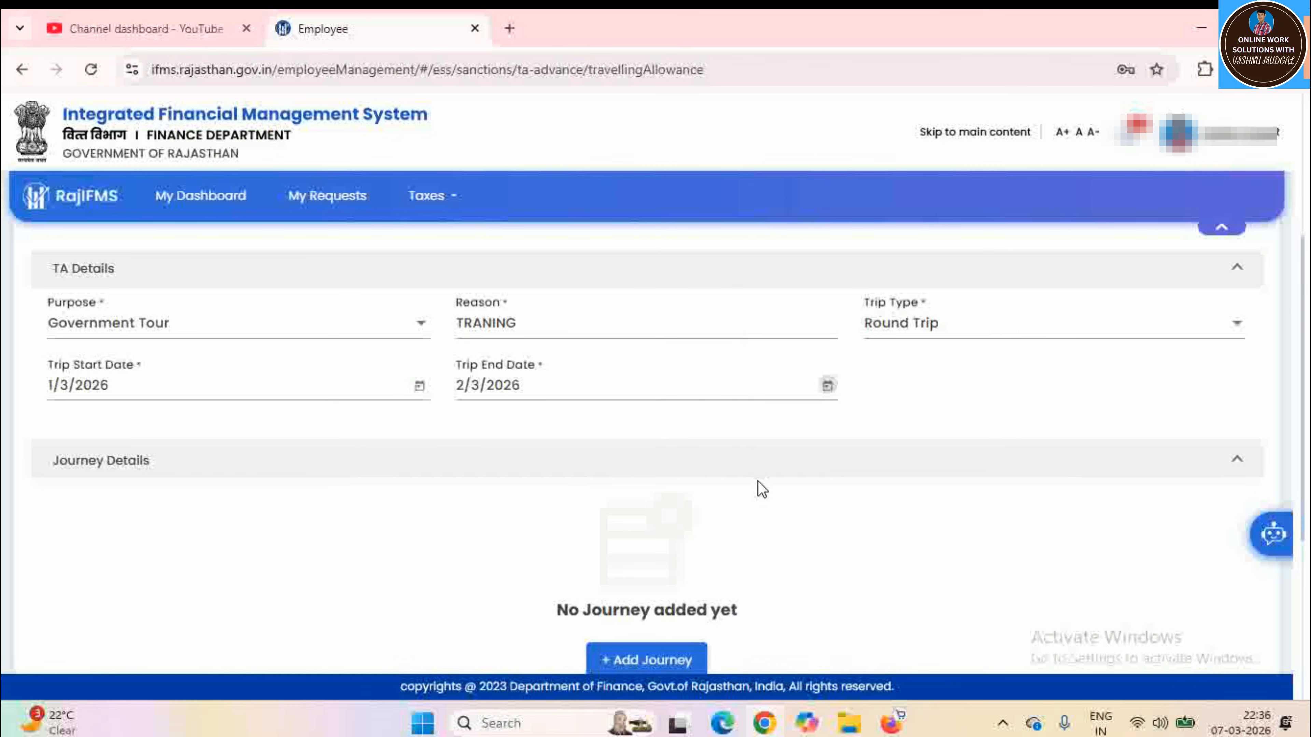
scroll(994, 470, "down", 5)
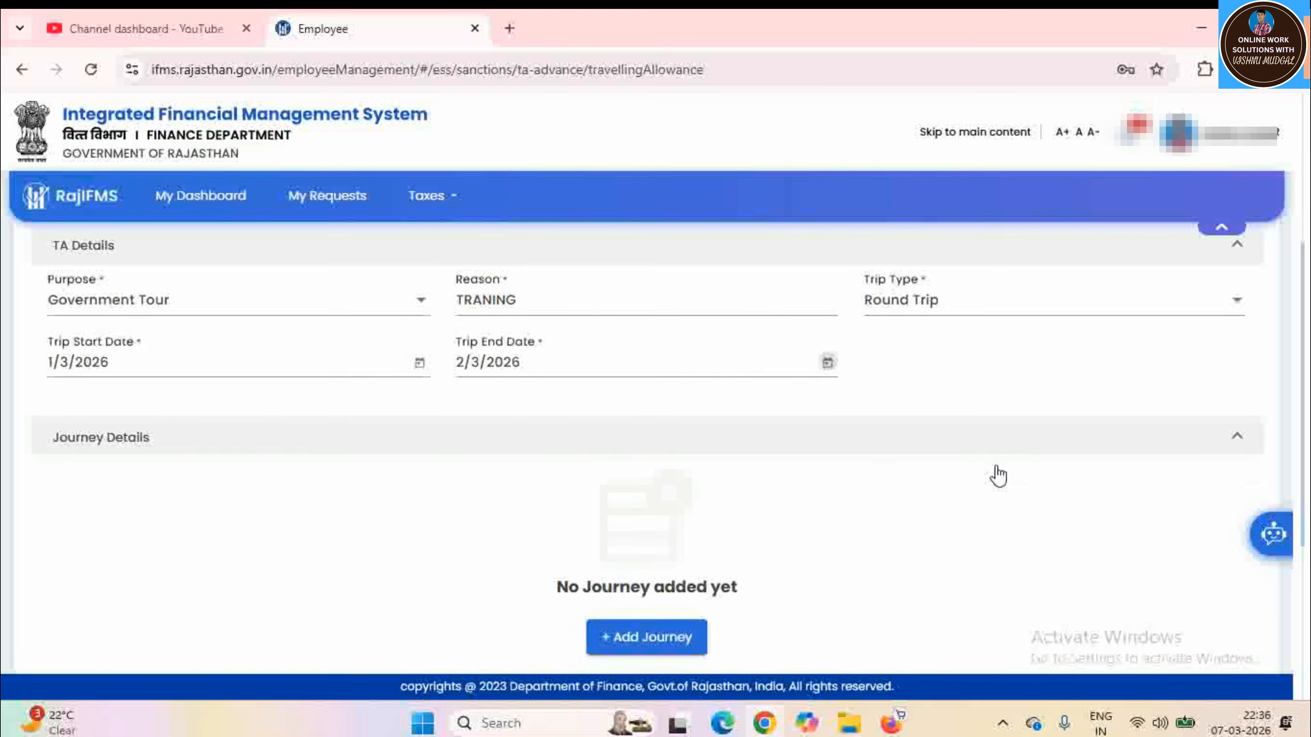
scroll(998, 472, "up", 3)
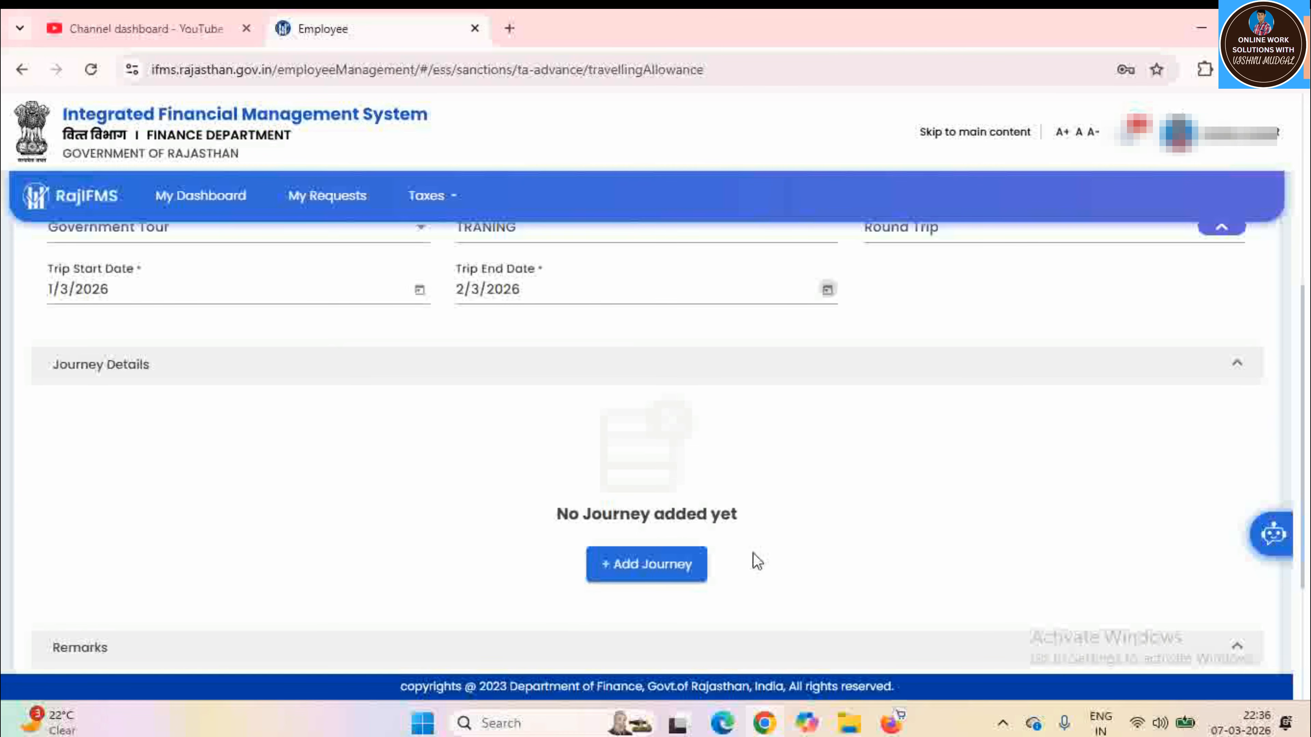
Add a Within Rajasthan journey departing from Other City JHARAULI
left_click(654, 570)
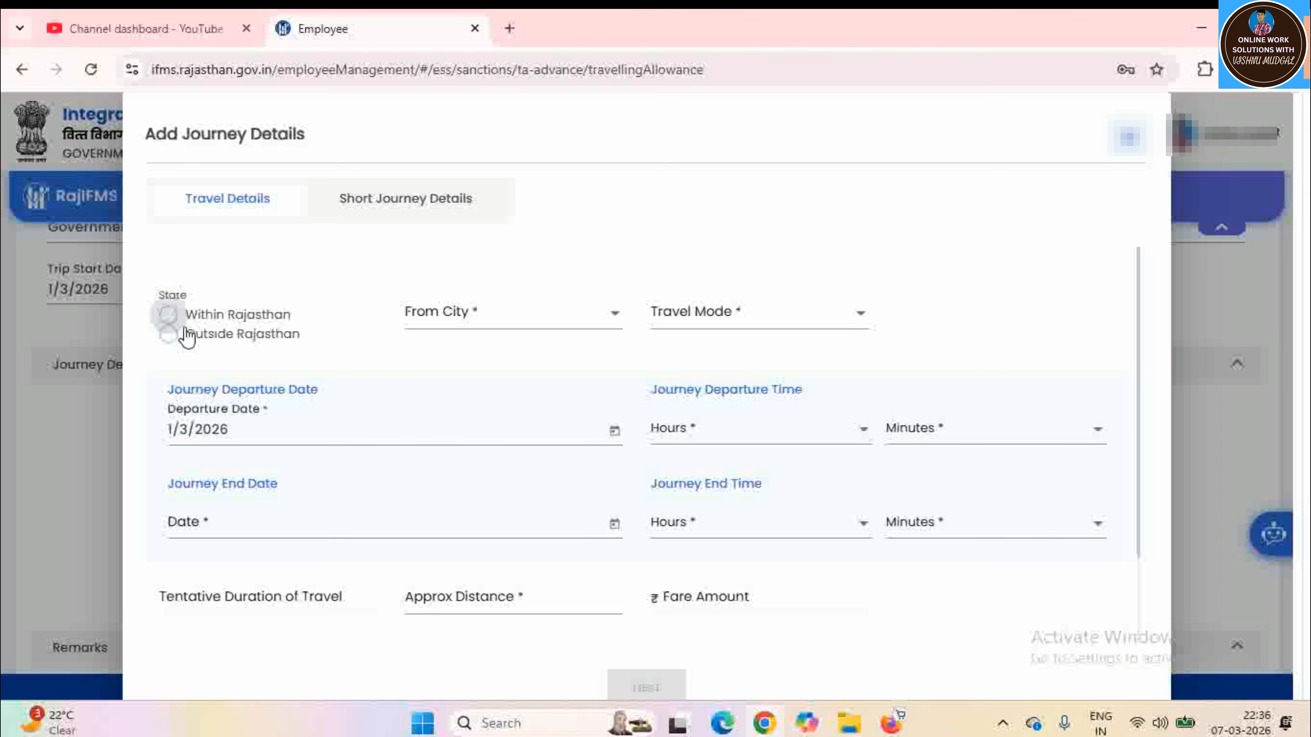
left_click(167, 316)
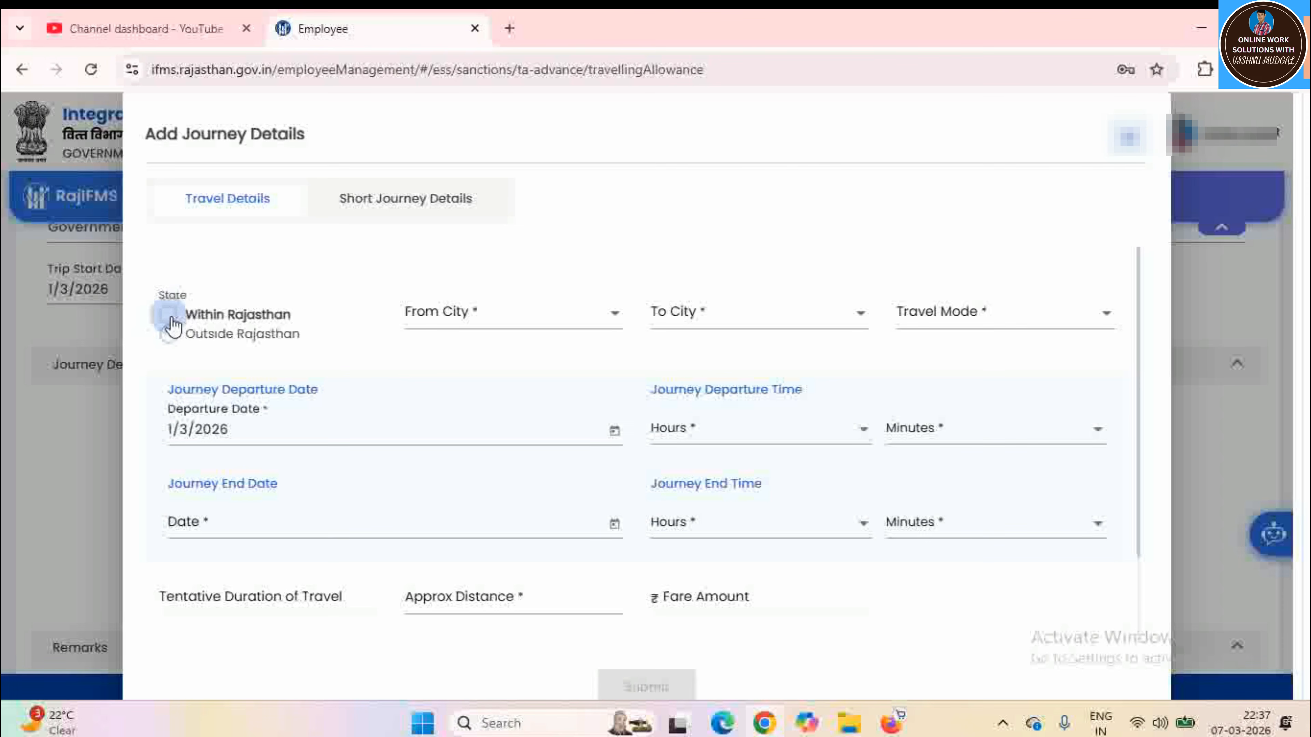
left_click(468, 323)
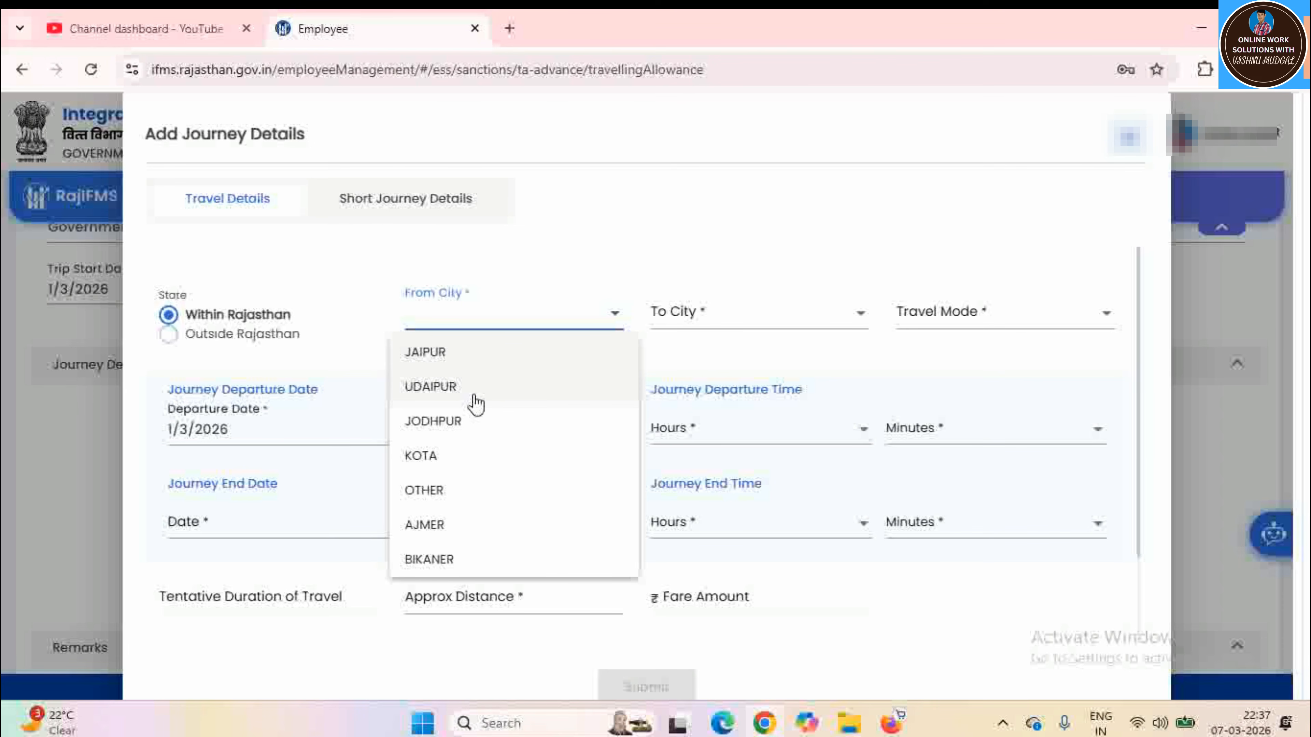
left_click(445, 492)
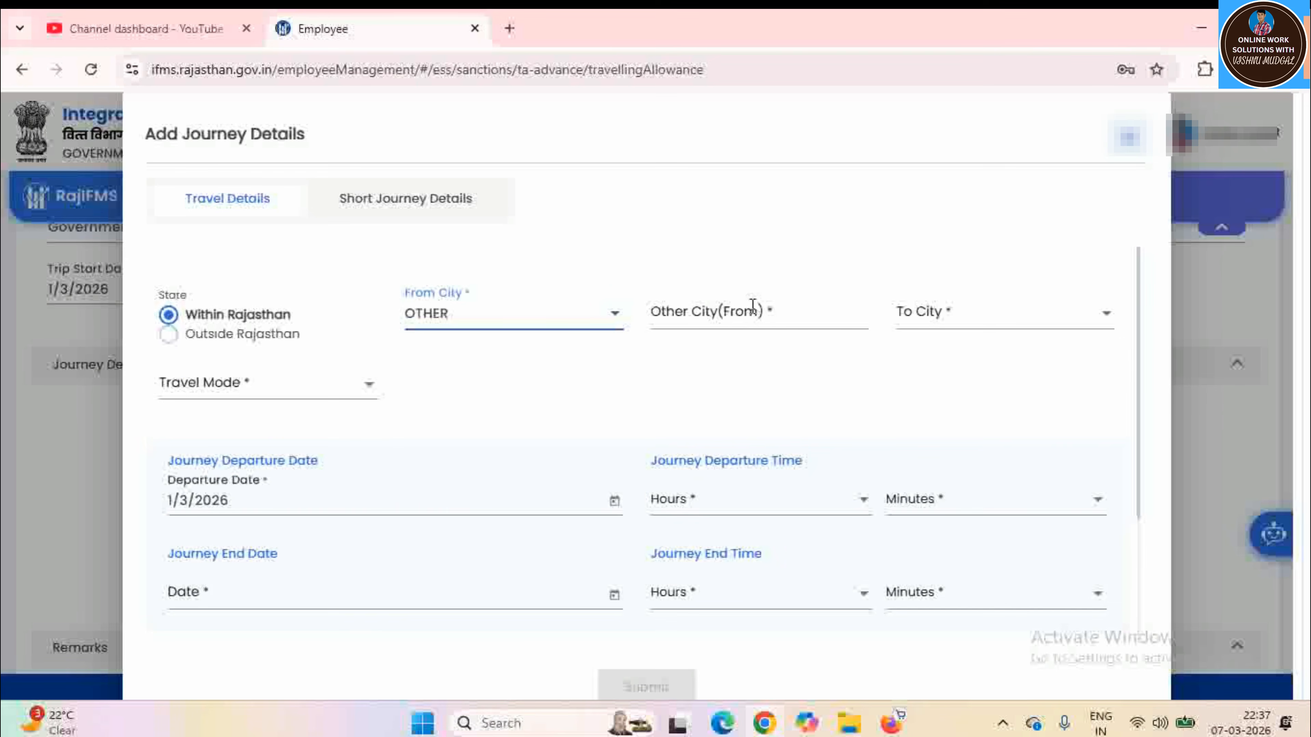
left_click(712, 311)
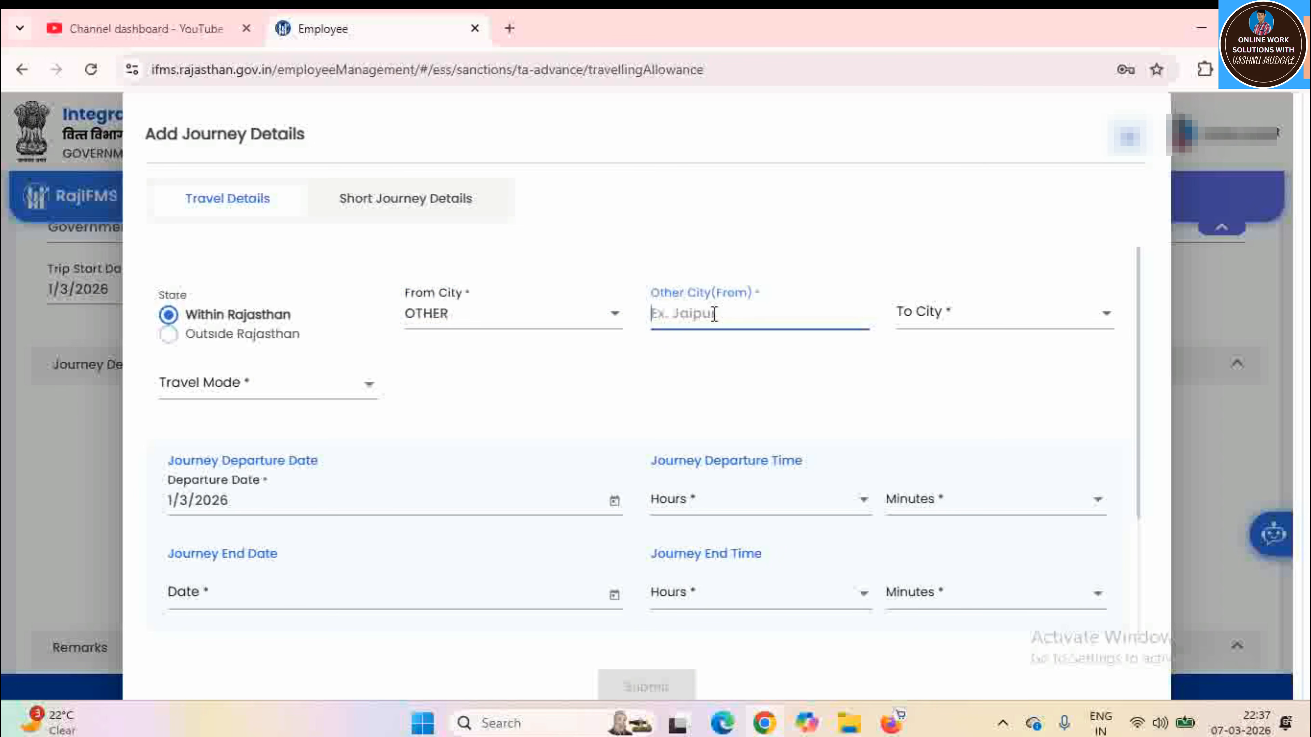
type("JHARAULI")
Set the journey's destination to JAIPUR and travel mode to Bus
left_click(941, 325)
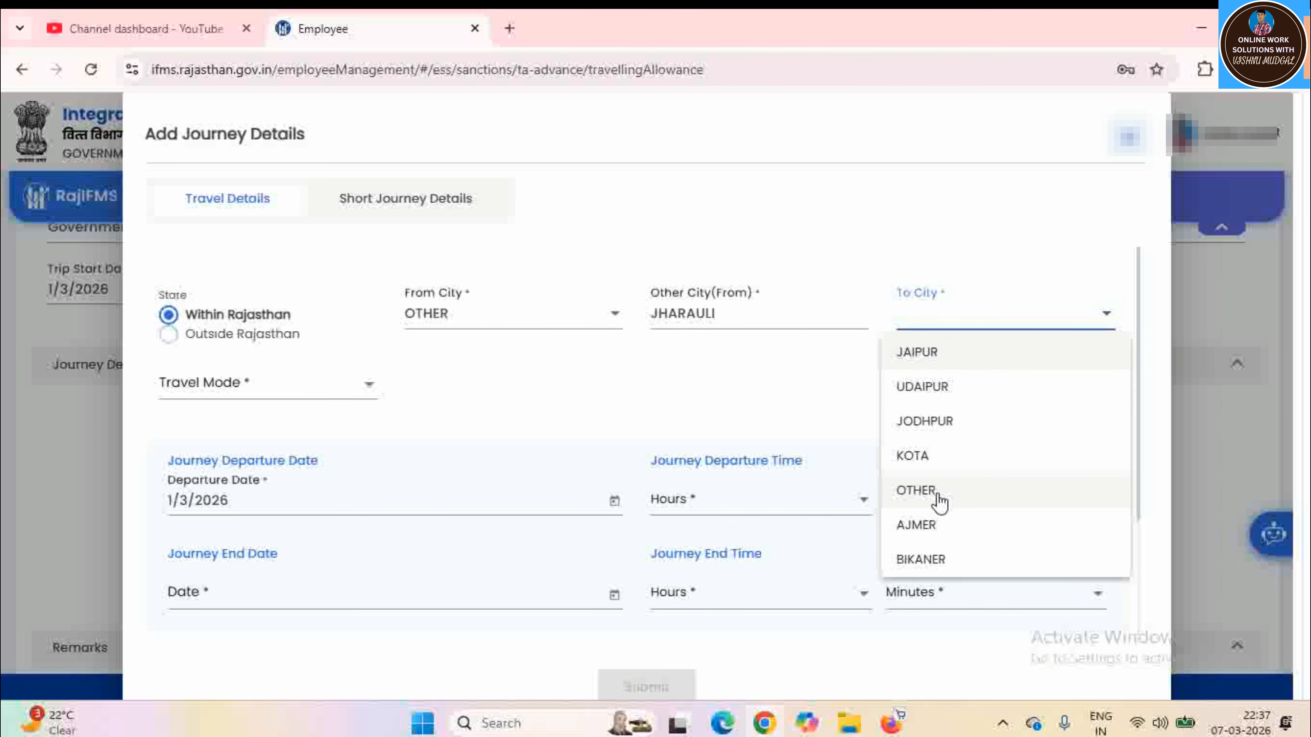
left_click(944, 355)
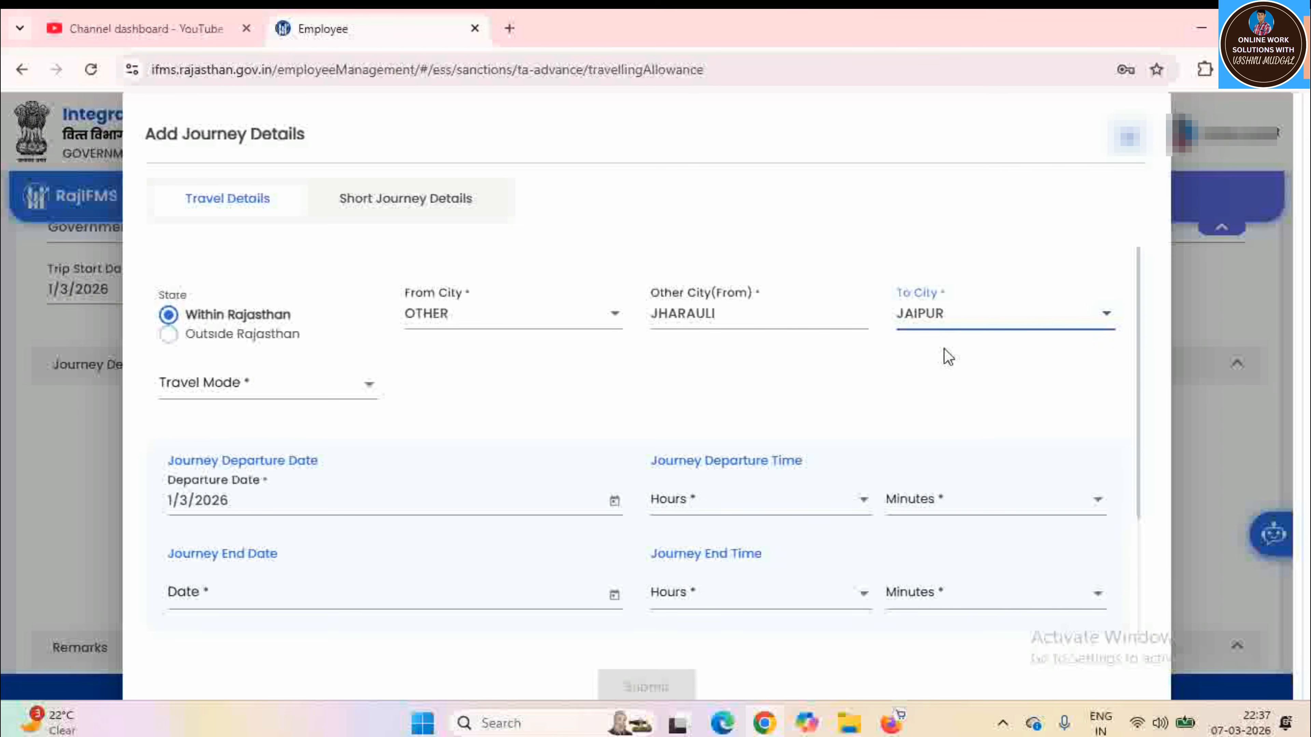
left_click(328, 394)
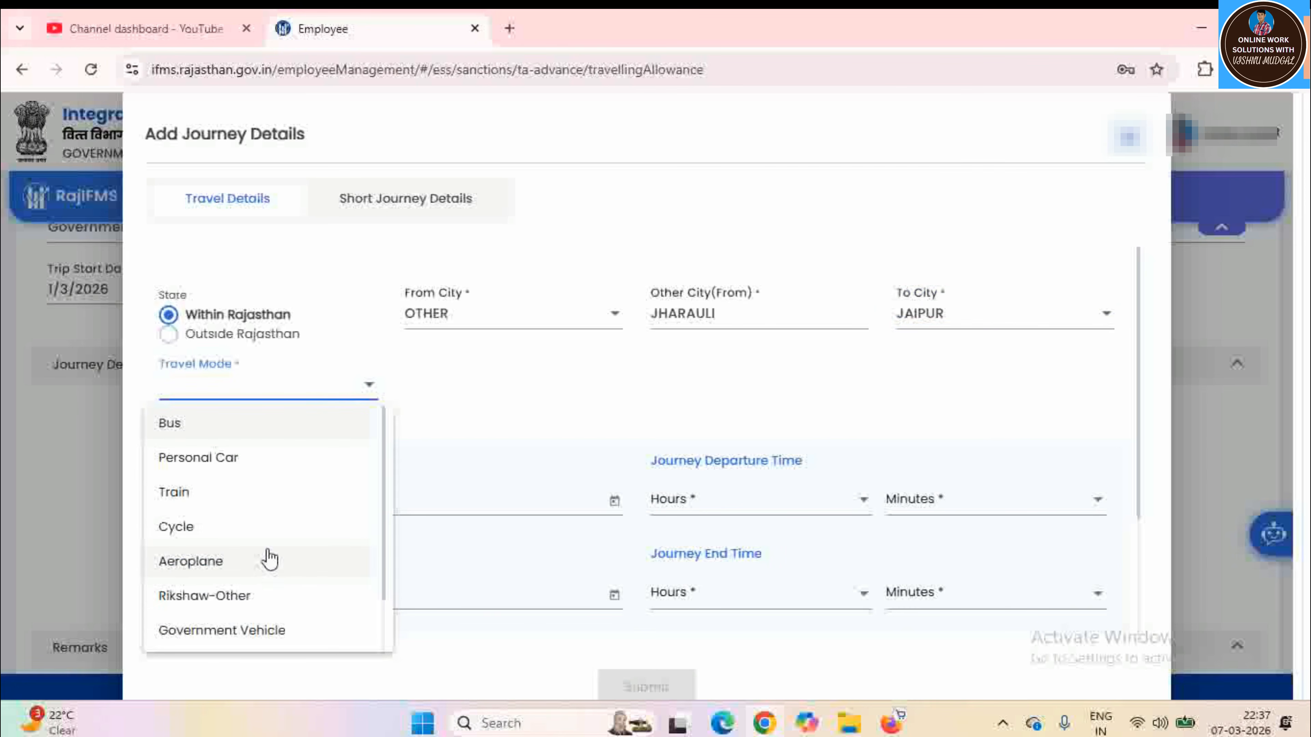
scroll(309, 560, "down", 1)
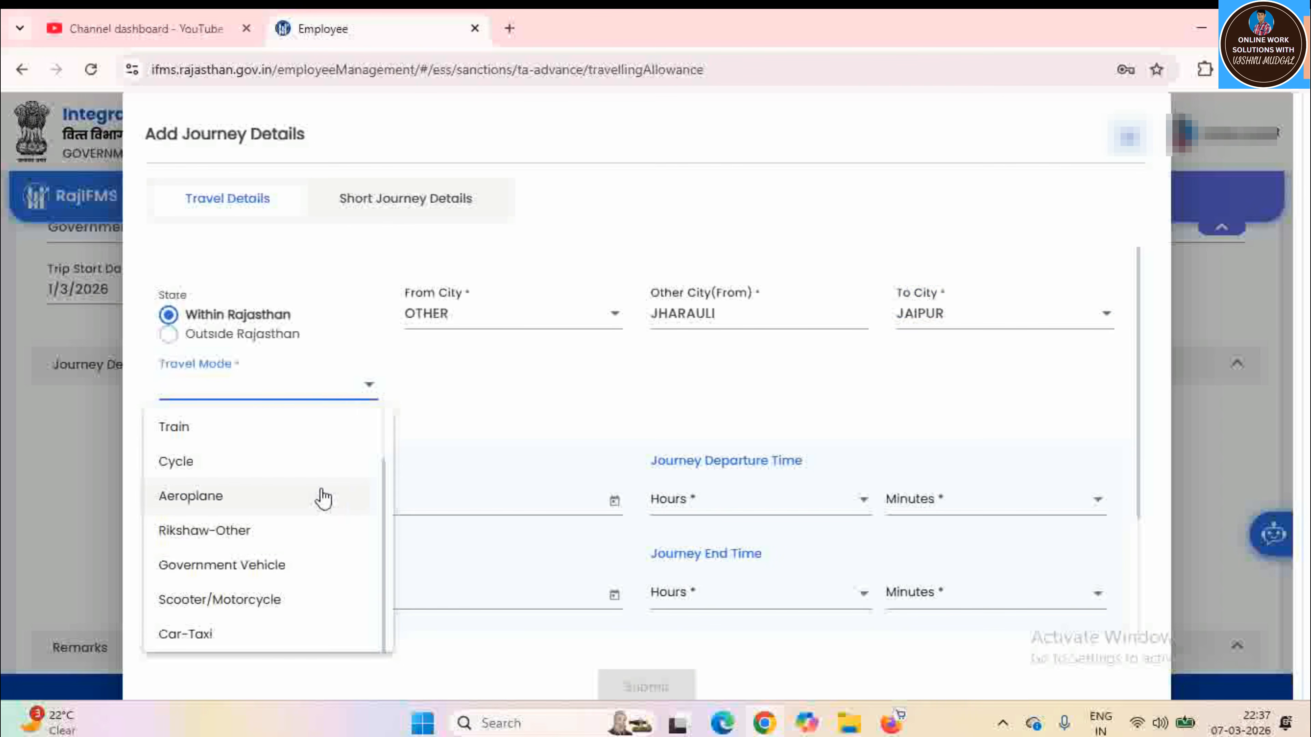
scroll(383, 441, "up", 1)
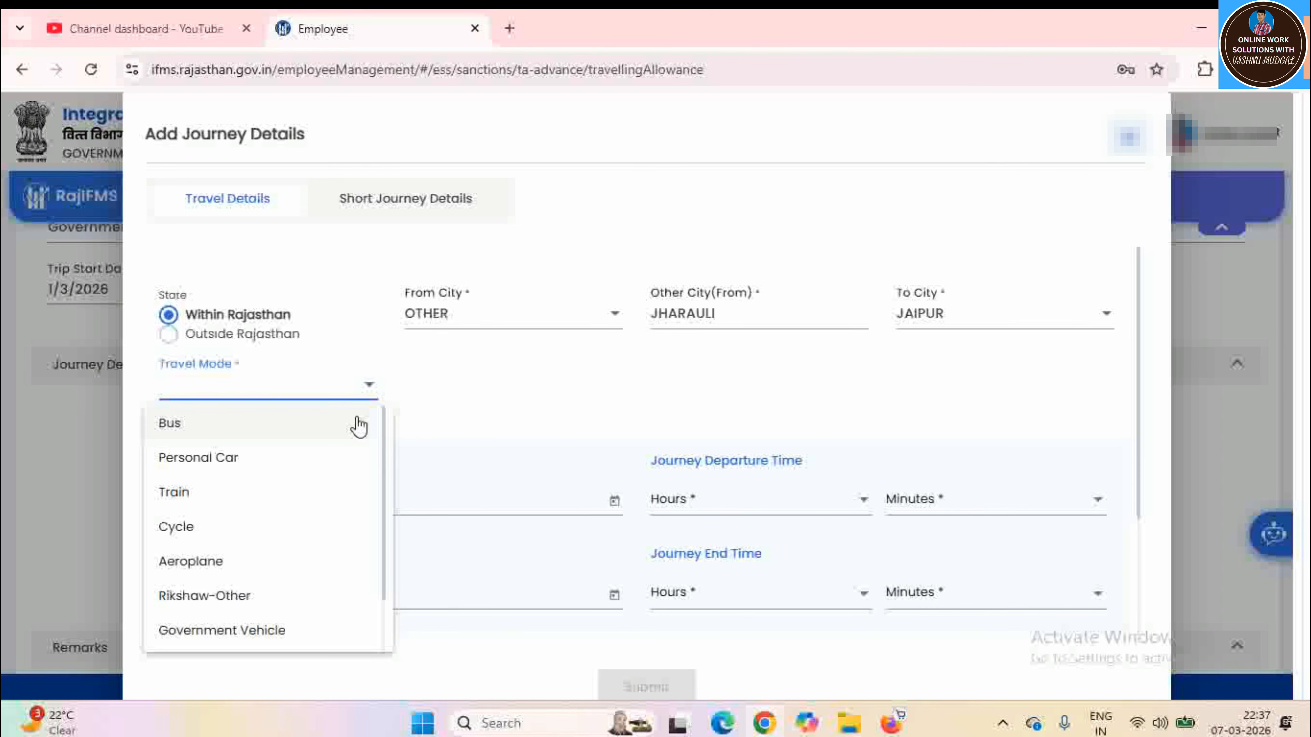
left_click(231, 430)
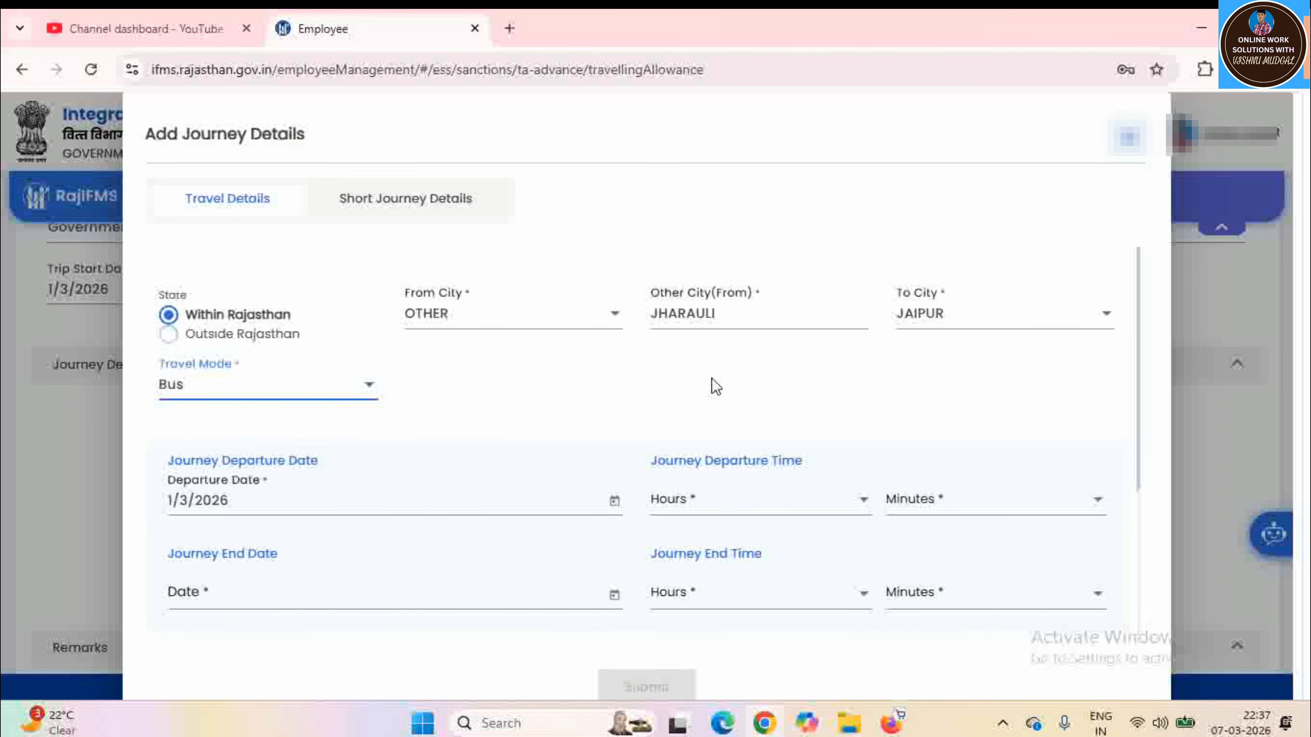
Set the journey's departure time to 06:00
scroll(1012, 387, "down", 3)
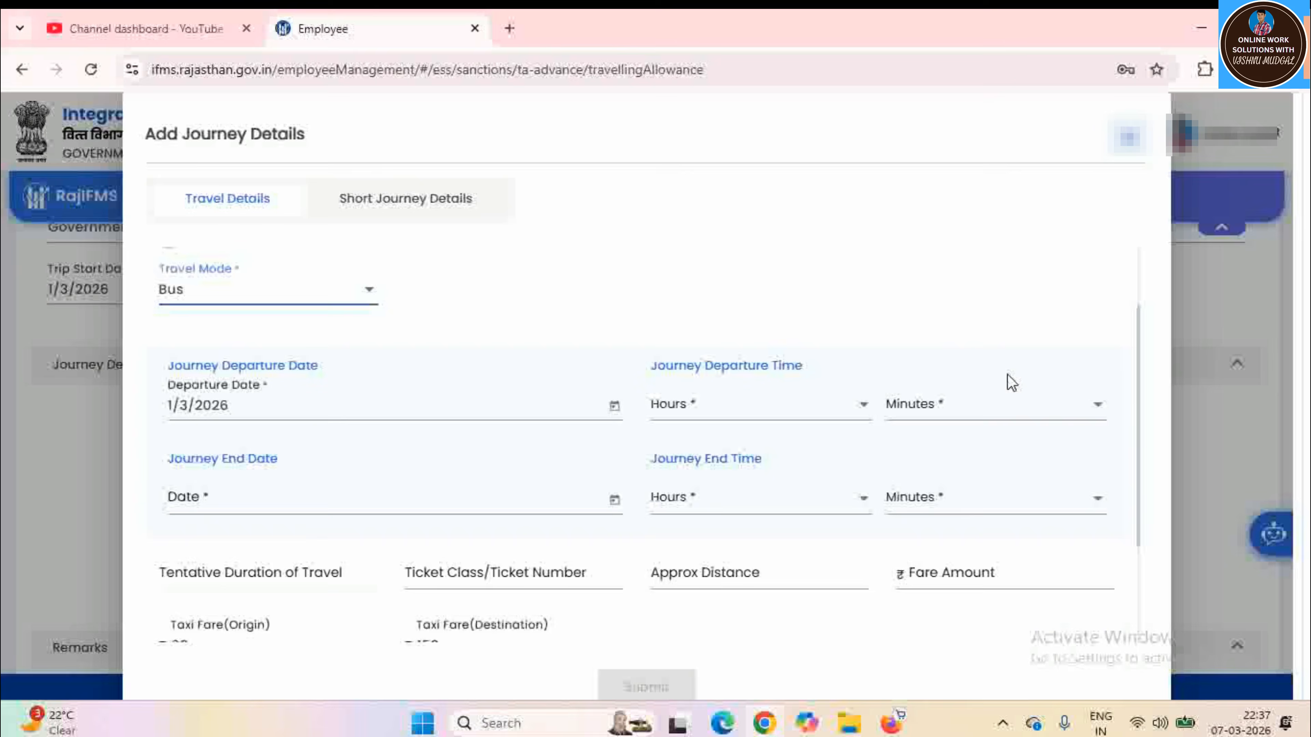
scroll(1006, 382, "up", 2)
scroll(1005, 381, "down", 3)
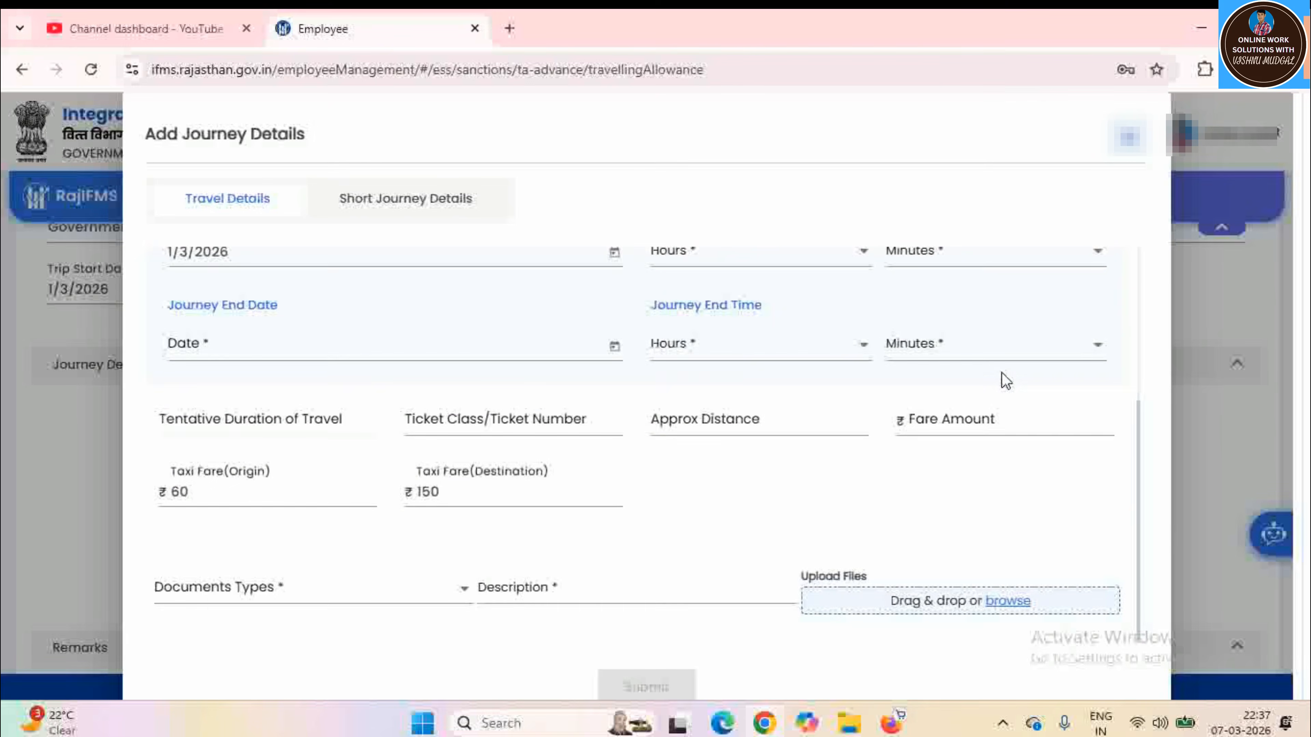
scroll(1001, 377, "up", 2)
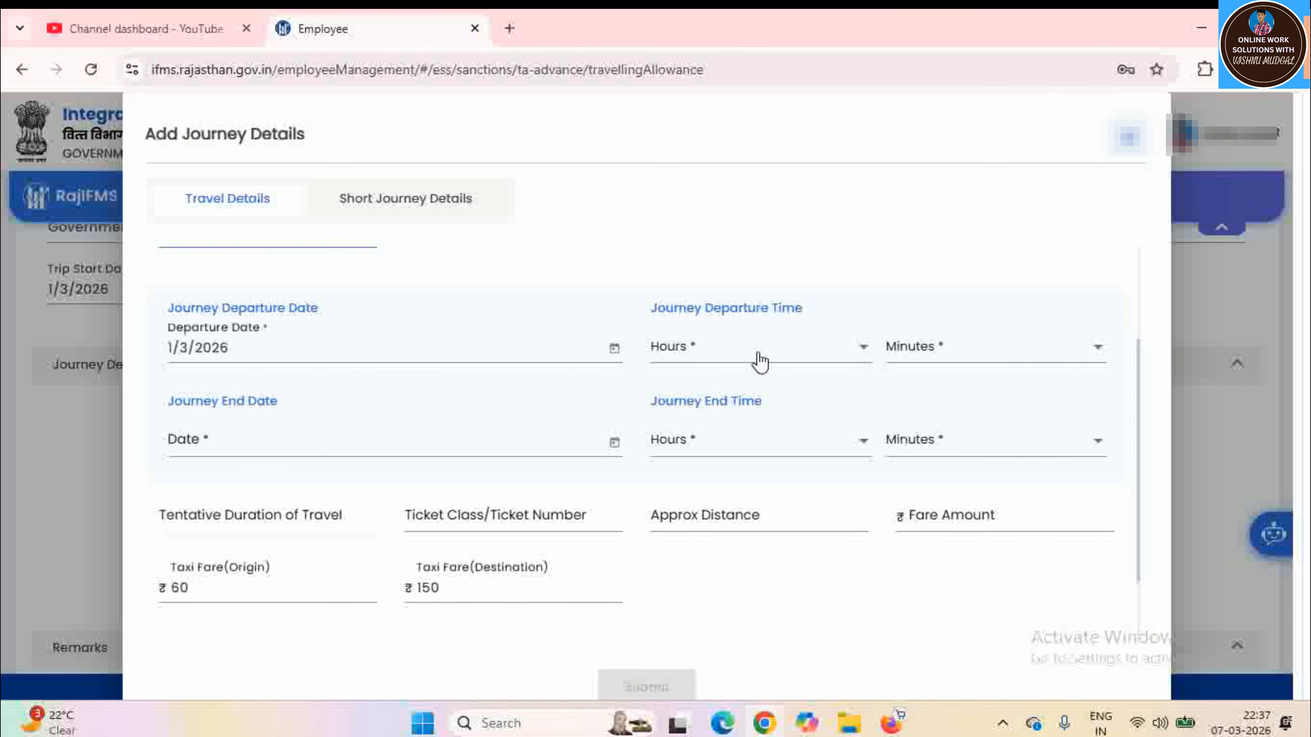
left_click(730, 362)
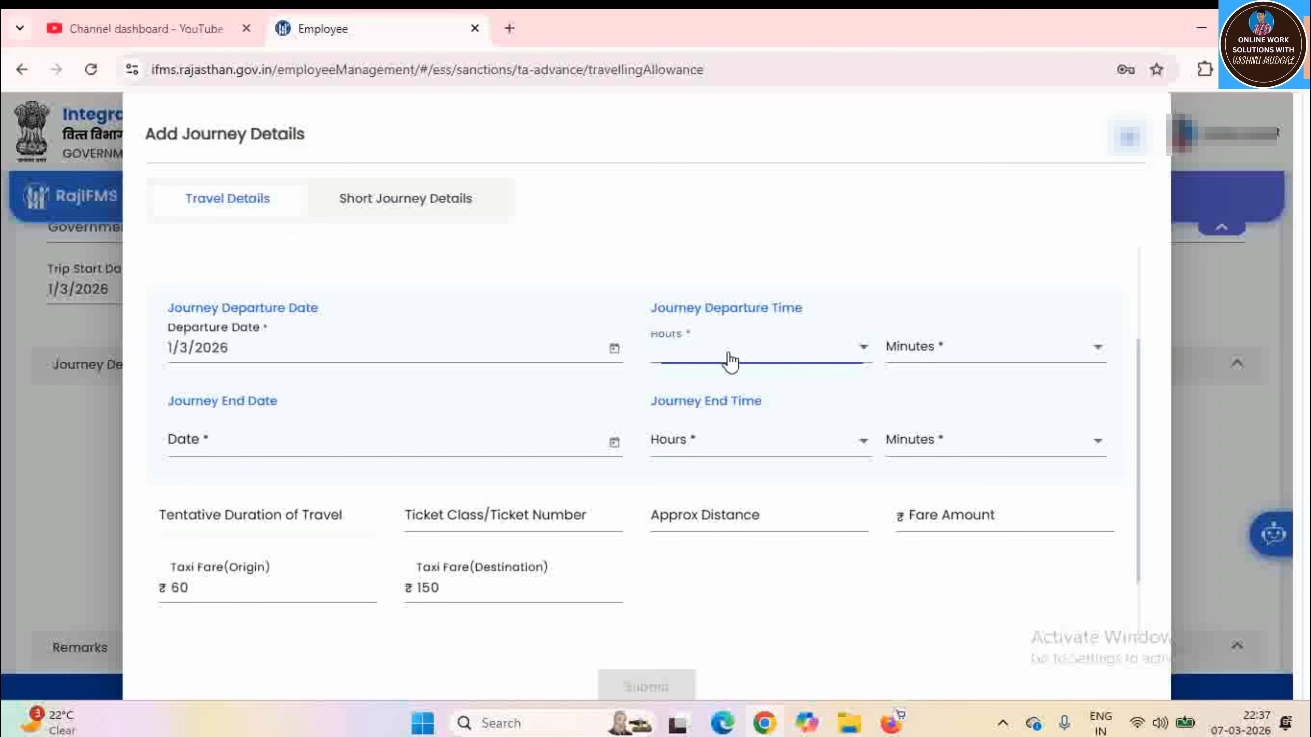
left_click(661, 586)
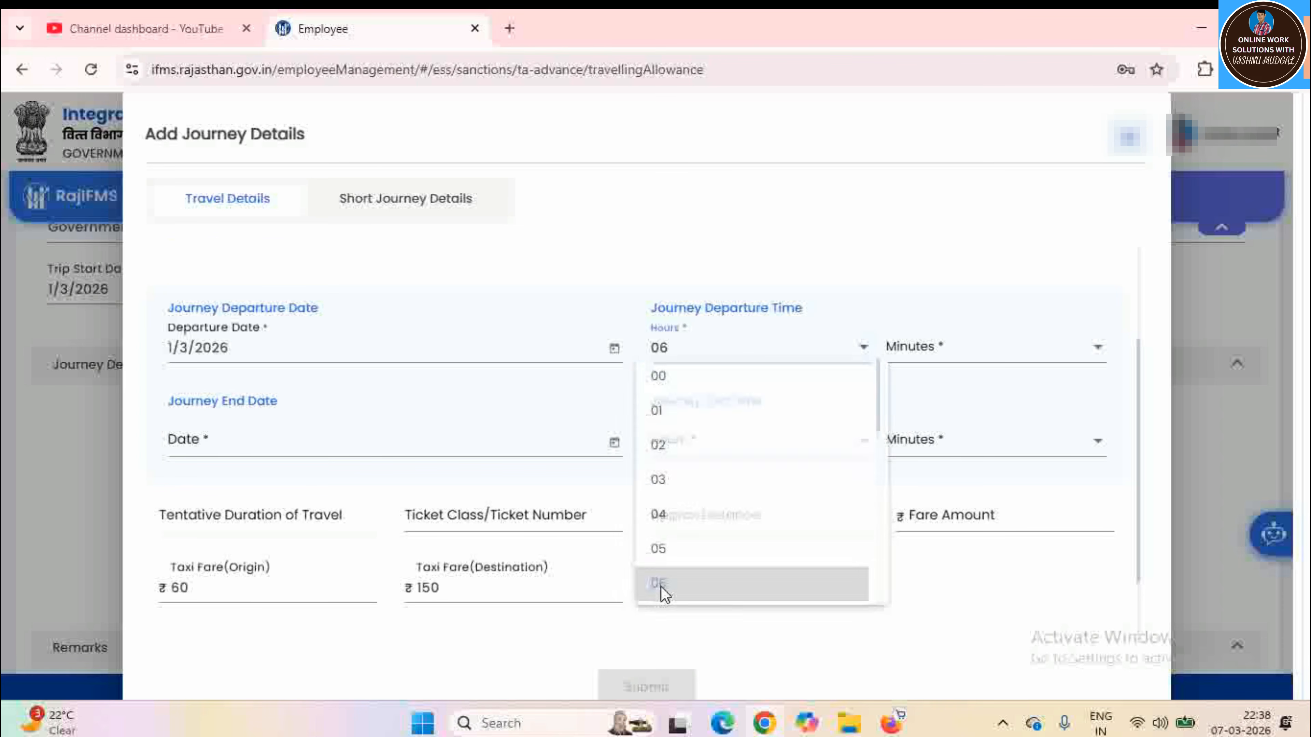
left_click(942, 357)
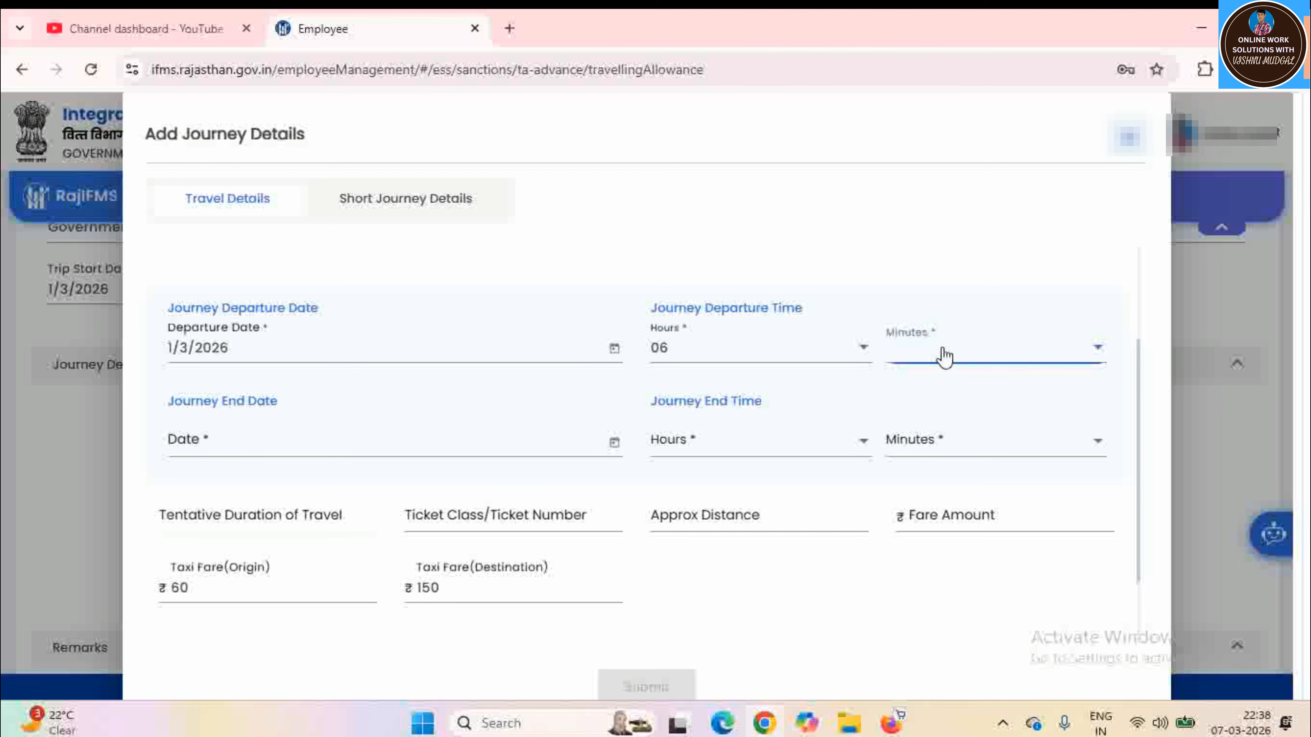
left_click(926, 384)
Set the journey end date to 1/3/2026
left_click(615, 446)
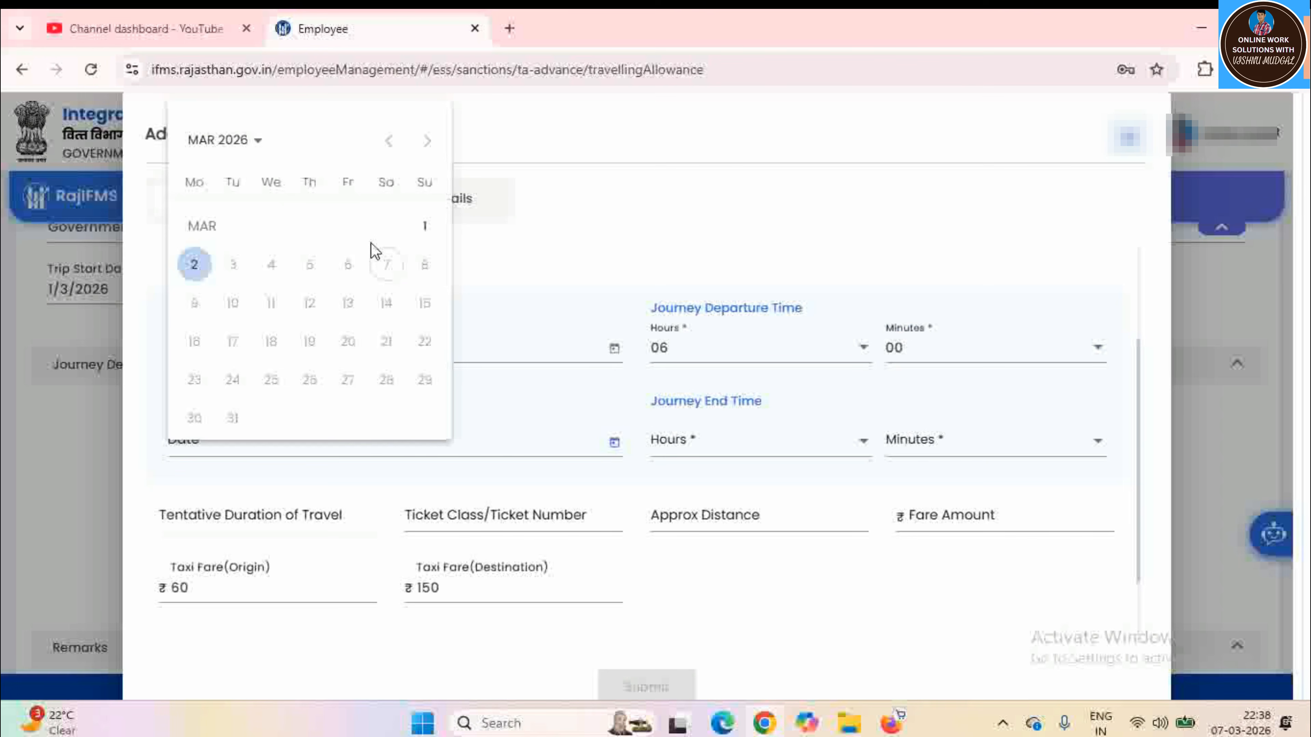
left_click(424, 226)
left_click(725, 453)
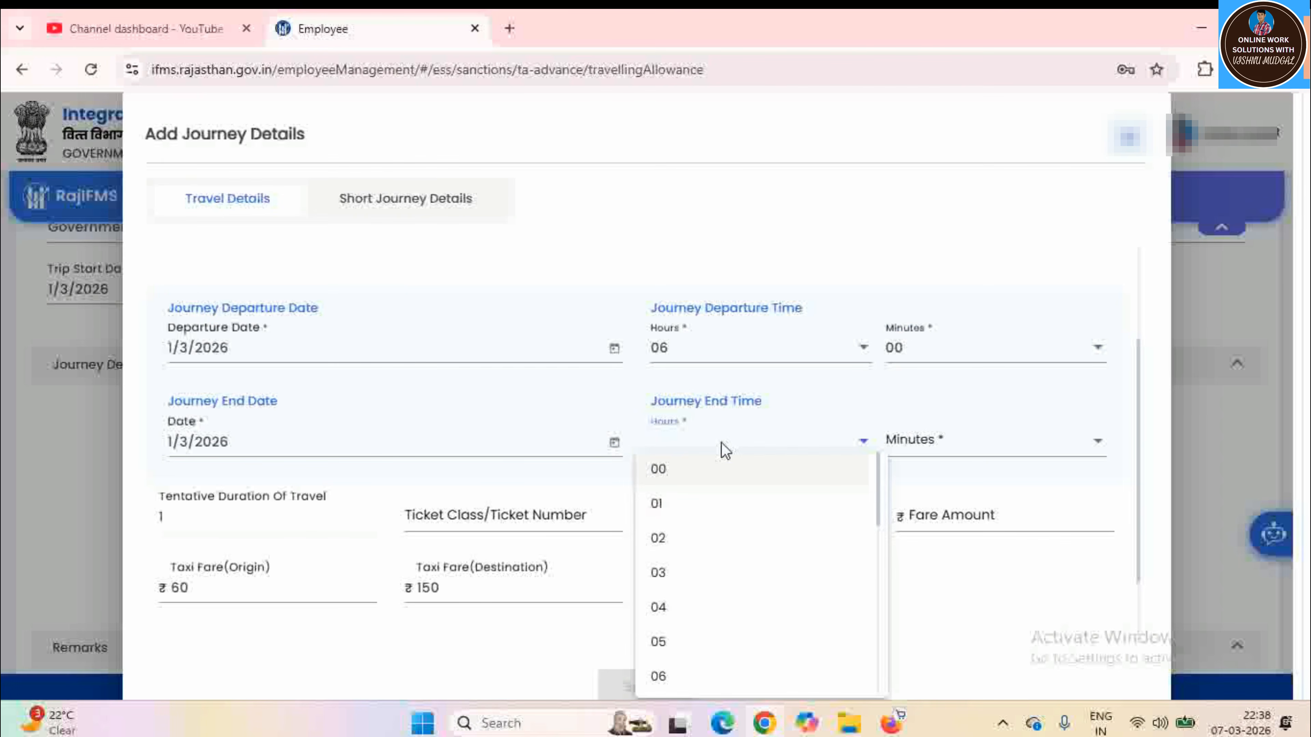
scroll(686, 593, "down", 3)
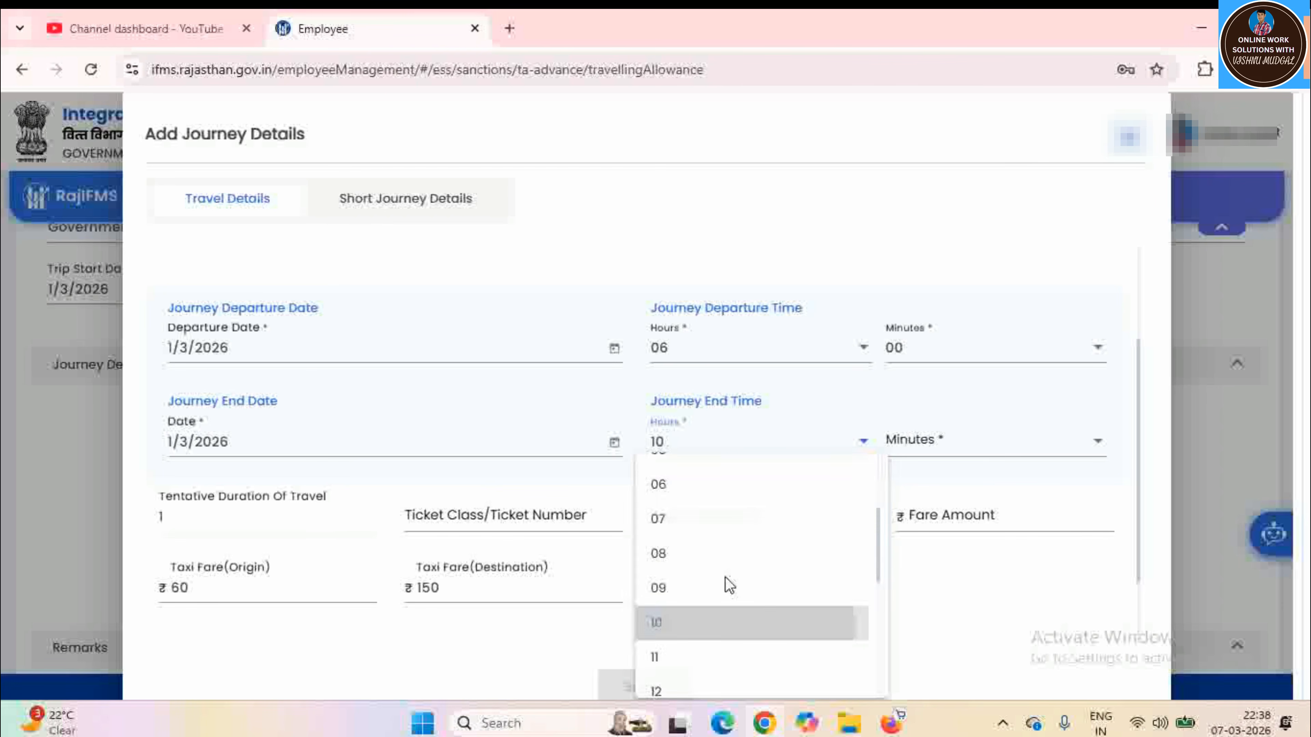
Set the journey end time to 10:00, leaving the ticket number blank
left_click(712, 619)
left_click(915, 445)
left_click(873, 469)
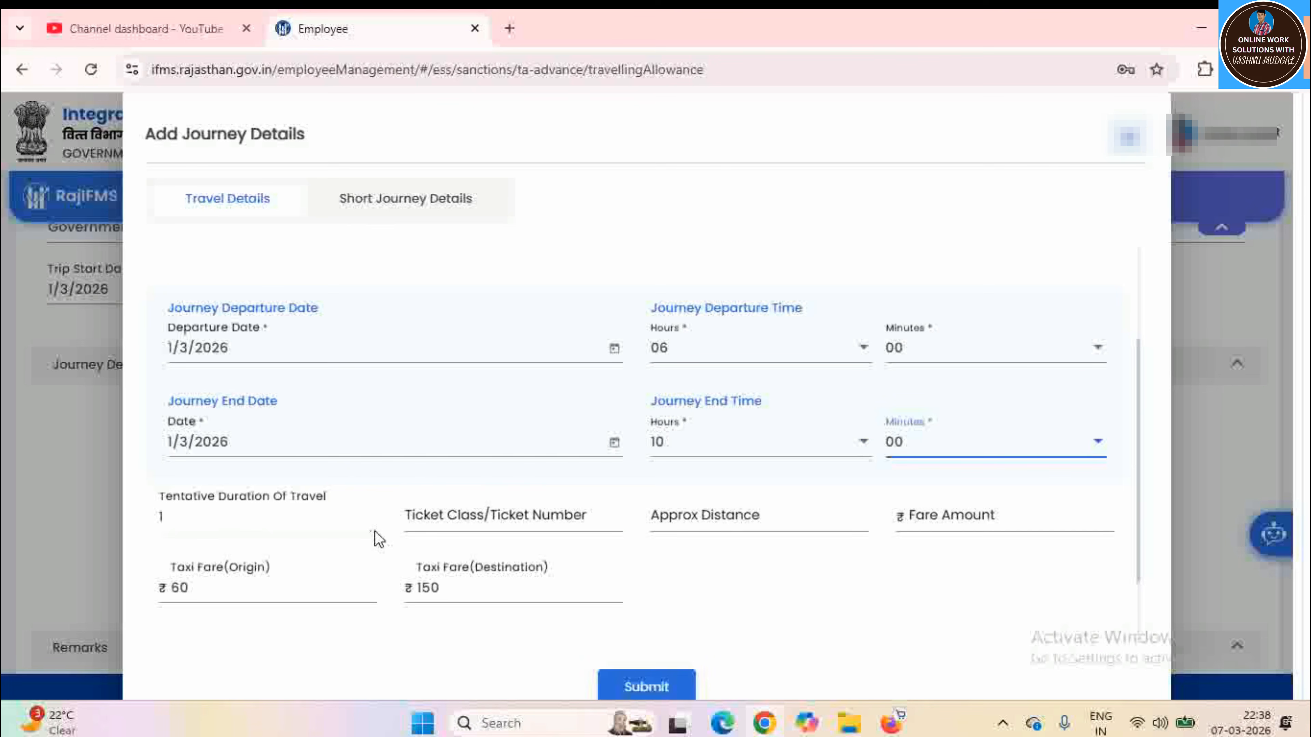
left_click(482, 521)
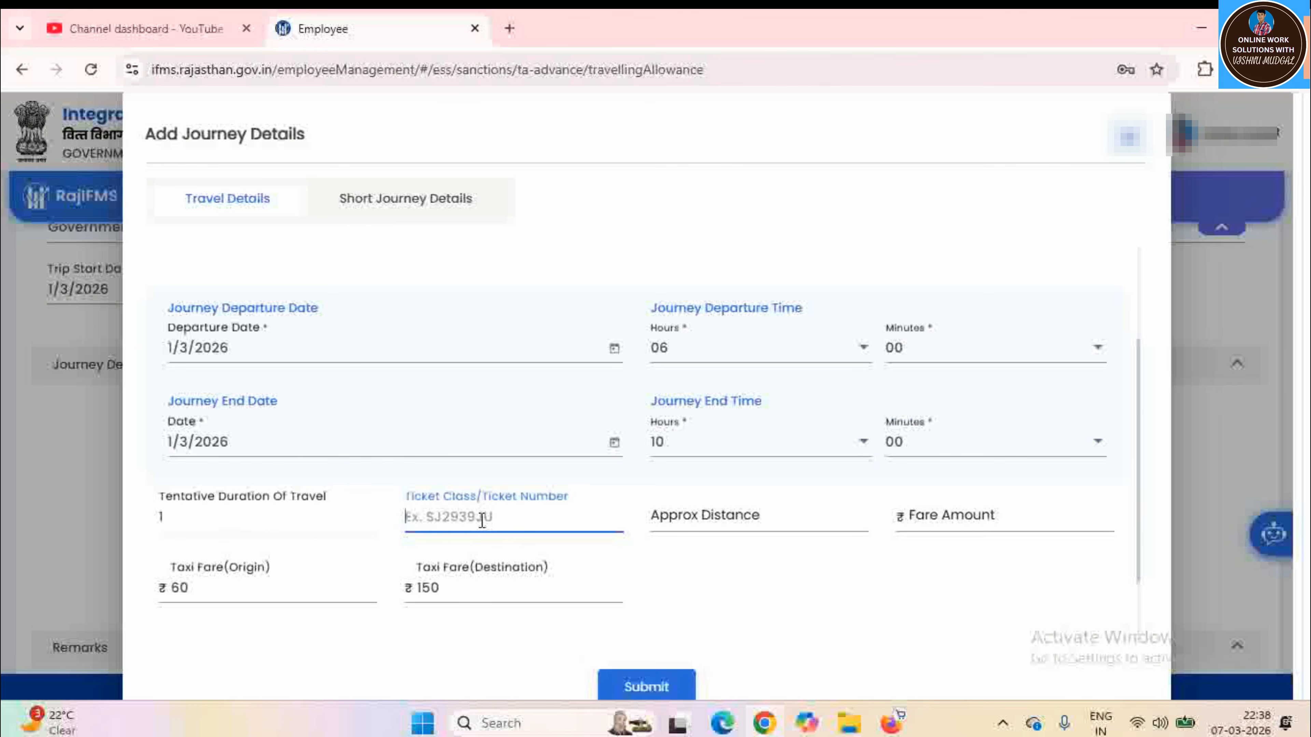
left_click(789, 573)
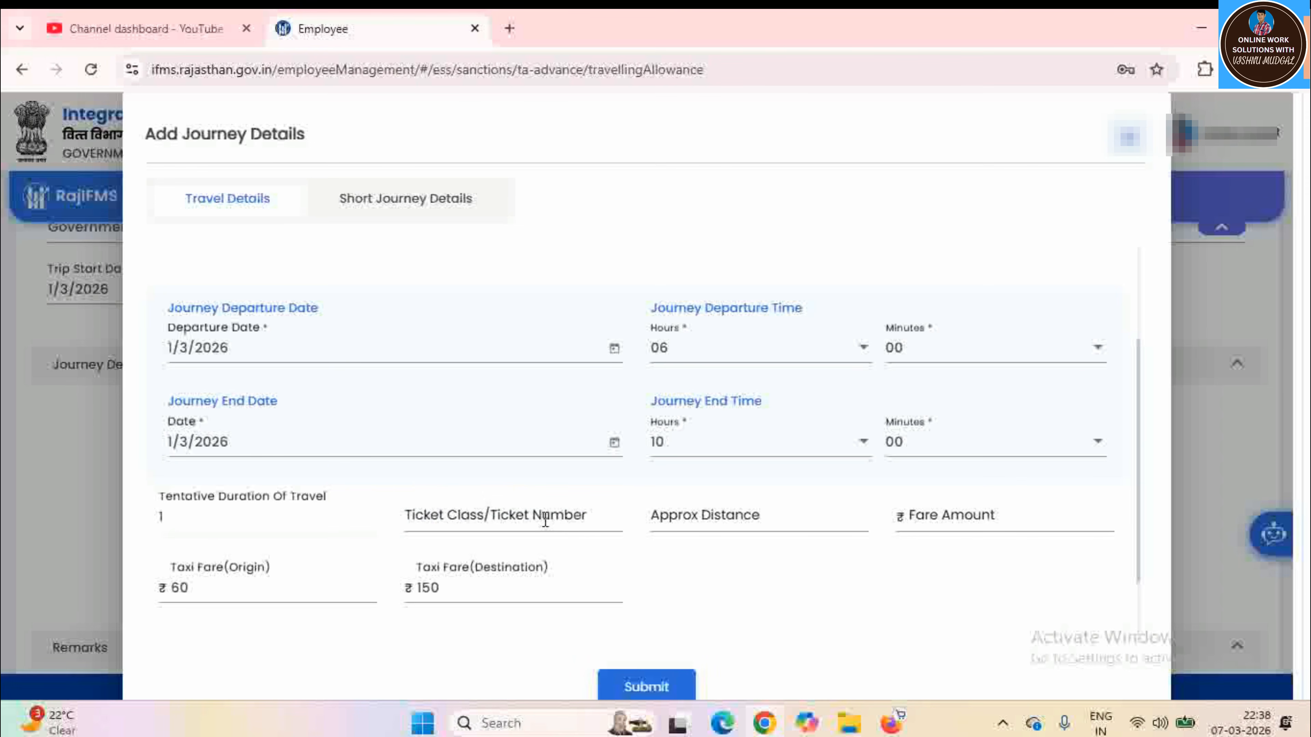
Enter an approximate distance of 250 km and a fare of ₹200
left_click(720, 521)
type("25")
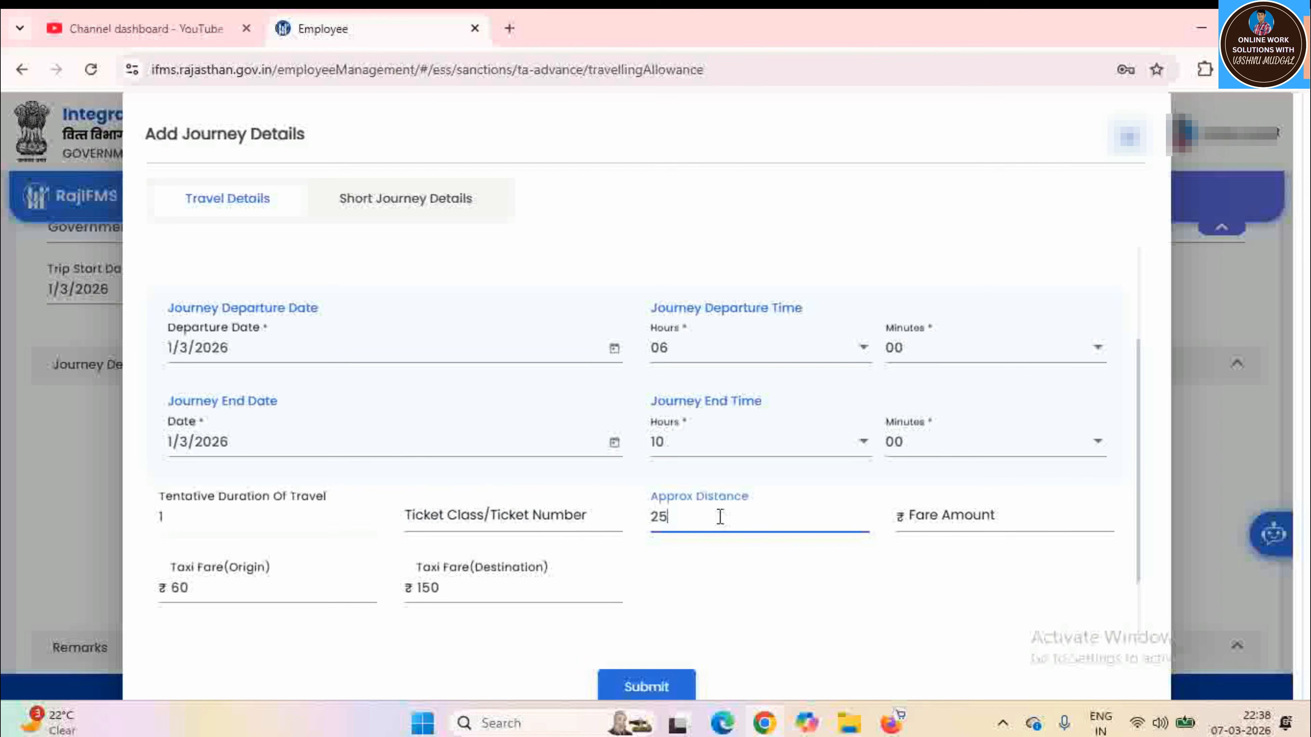
type("0")
left_click(853, 573)
left_click(984, 517)
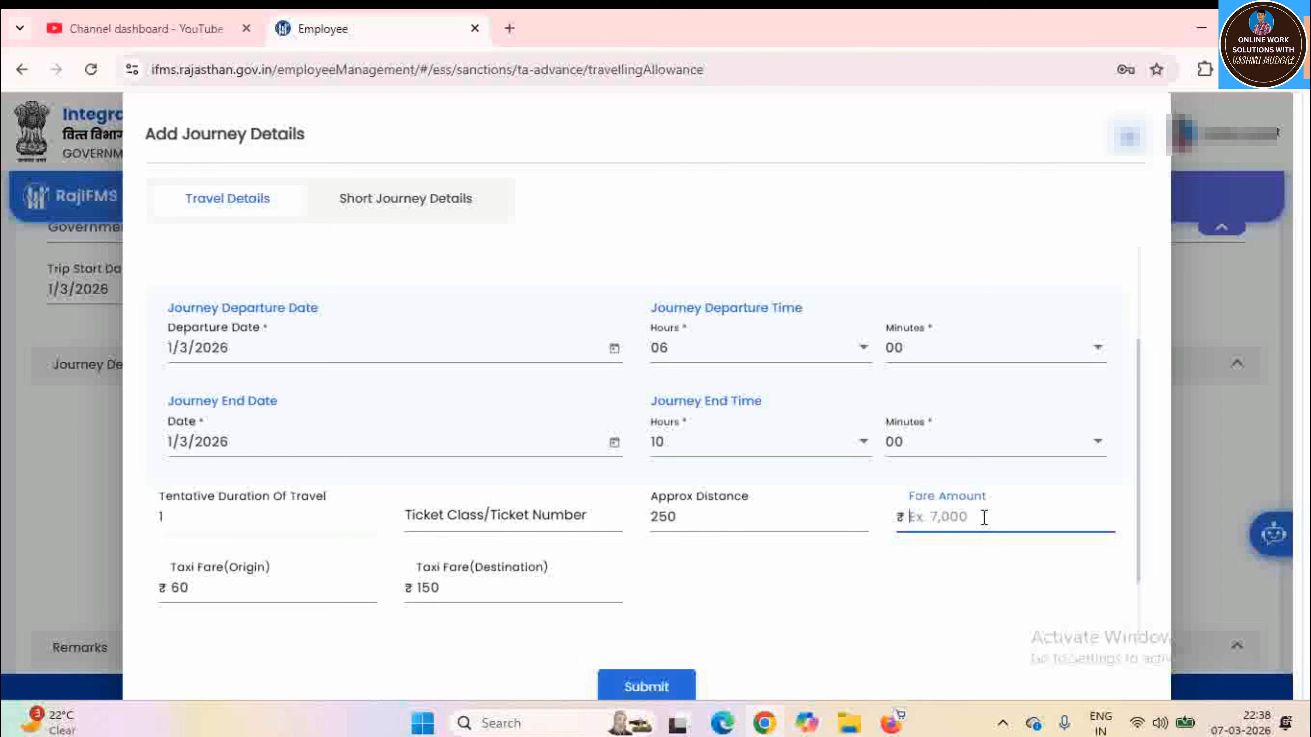
type("200")
left_click(933, 591)
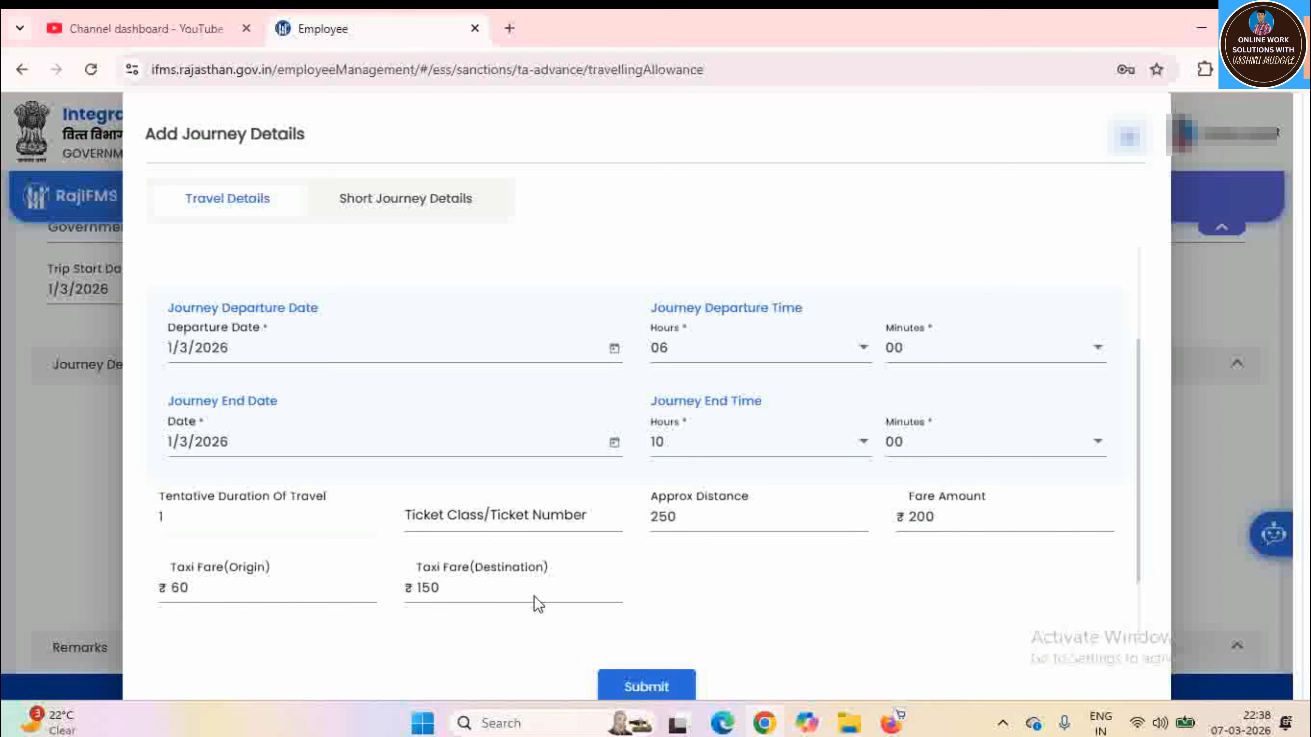
scroll(849, 620, "down", 2)
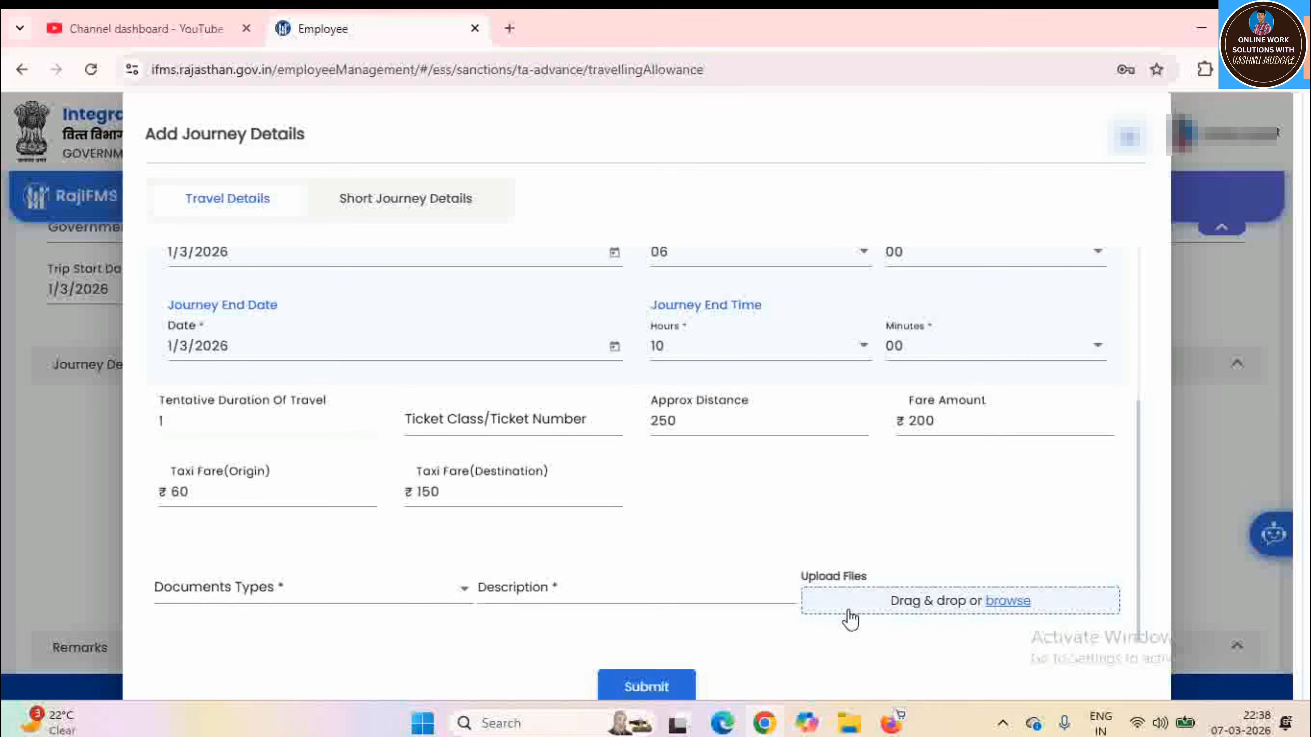
left_click(311, 602)
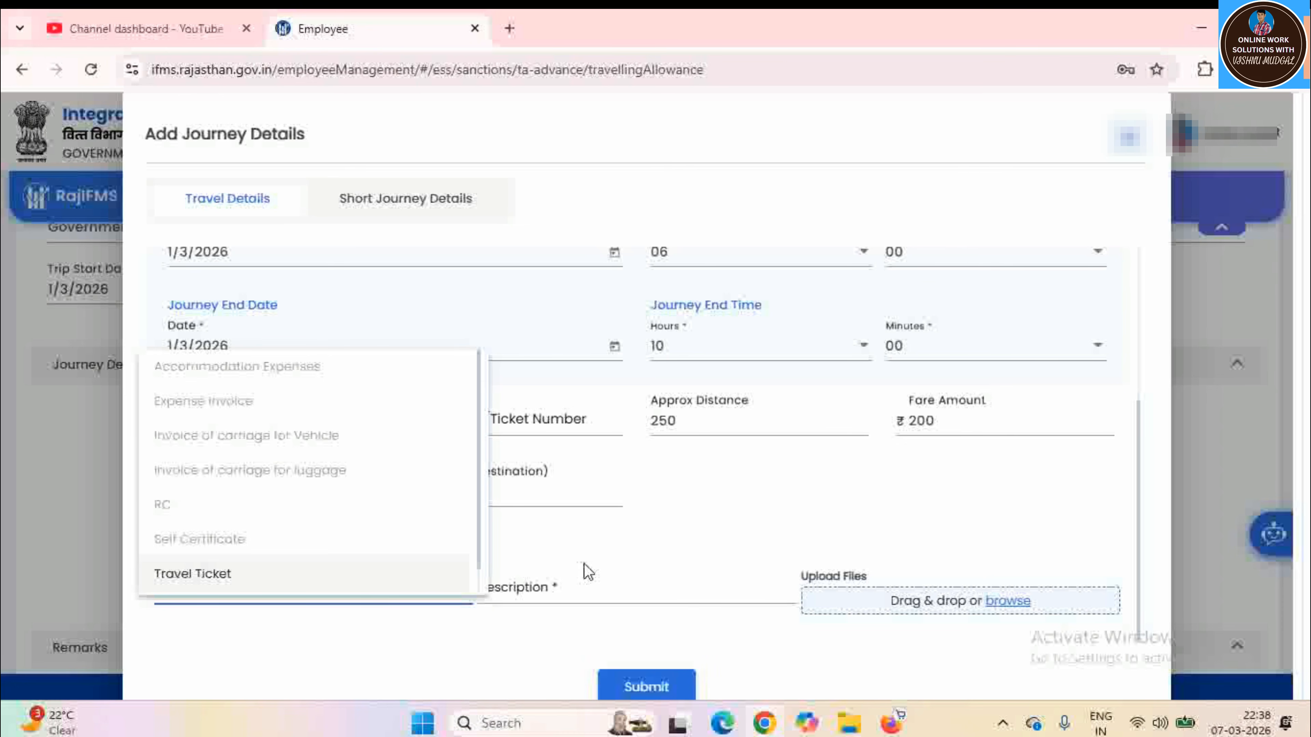
left_click(654, 538)
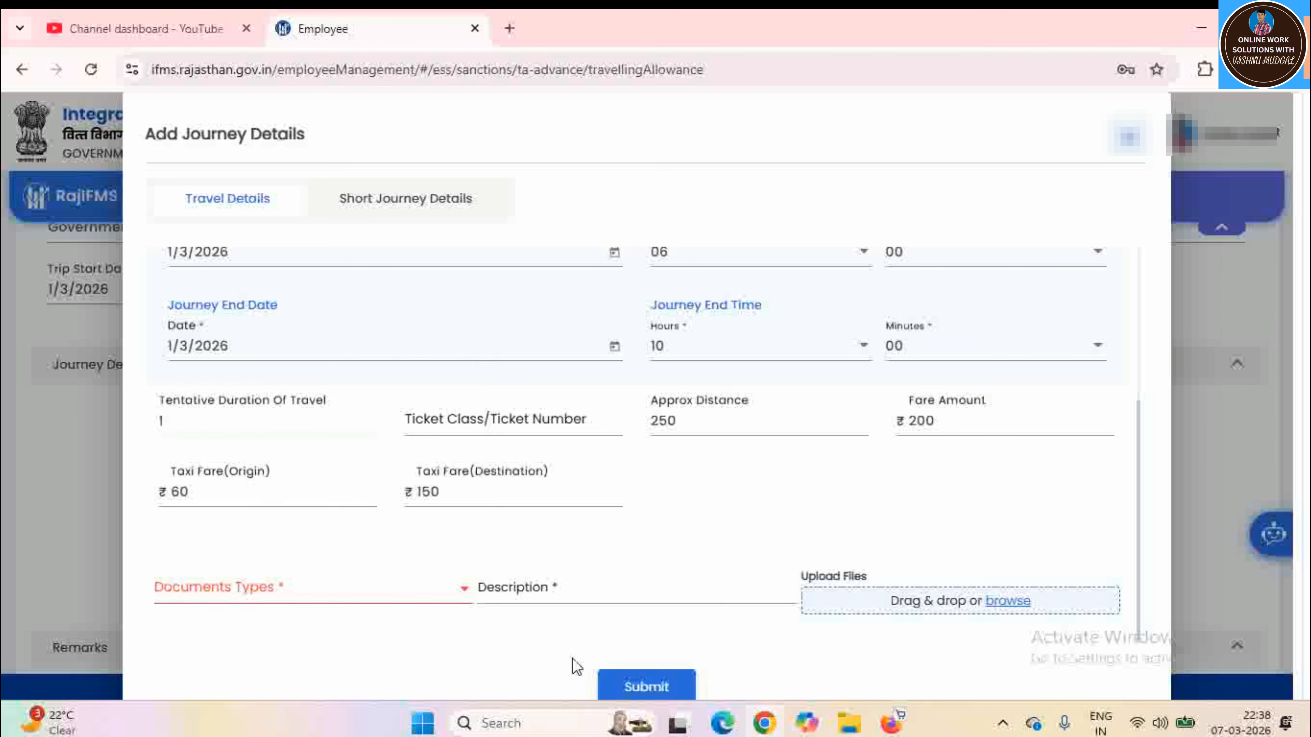
Submit the JHARAULI–JAIPUR journey and start a second journey form
left_click(645, 687)
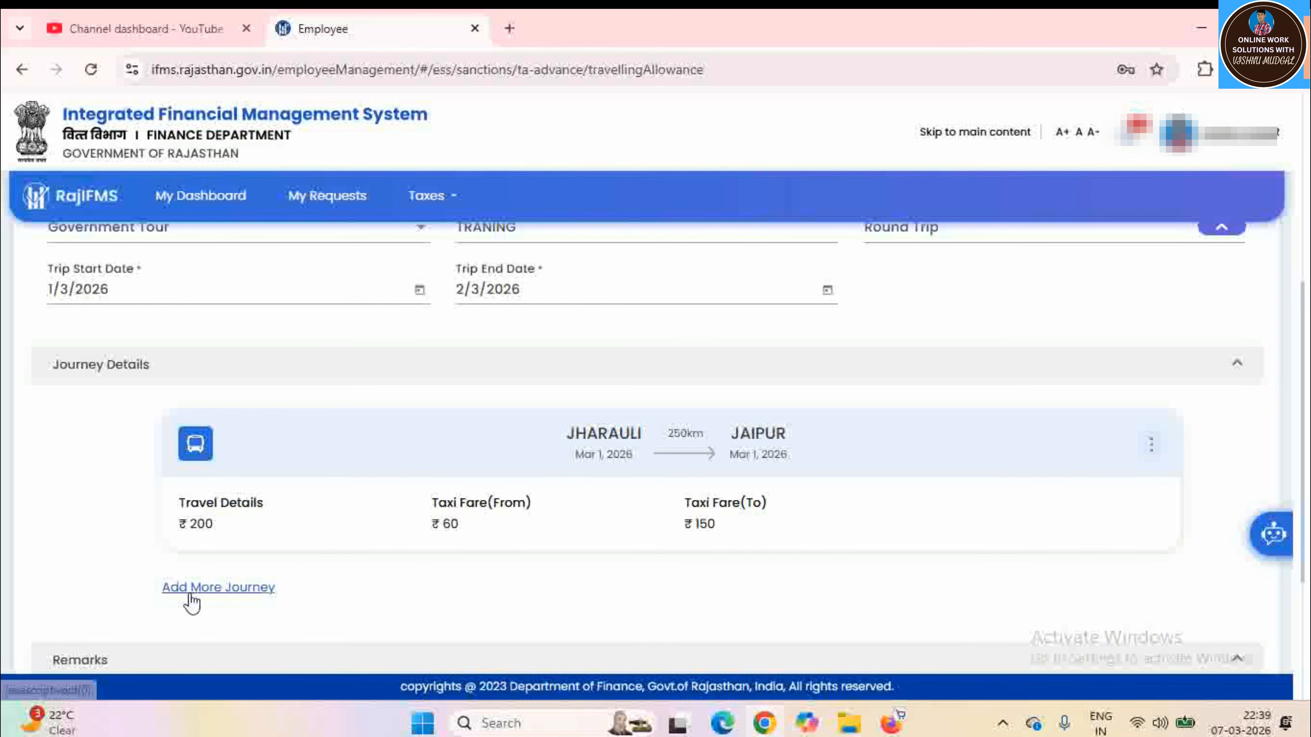
left_click(221, 589)
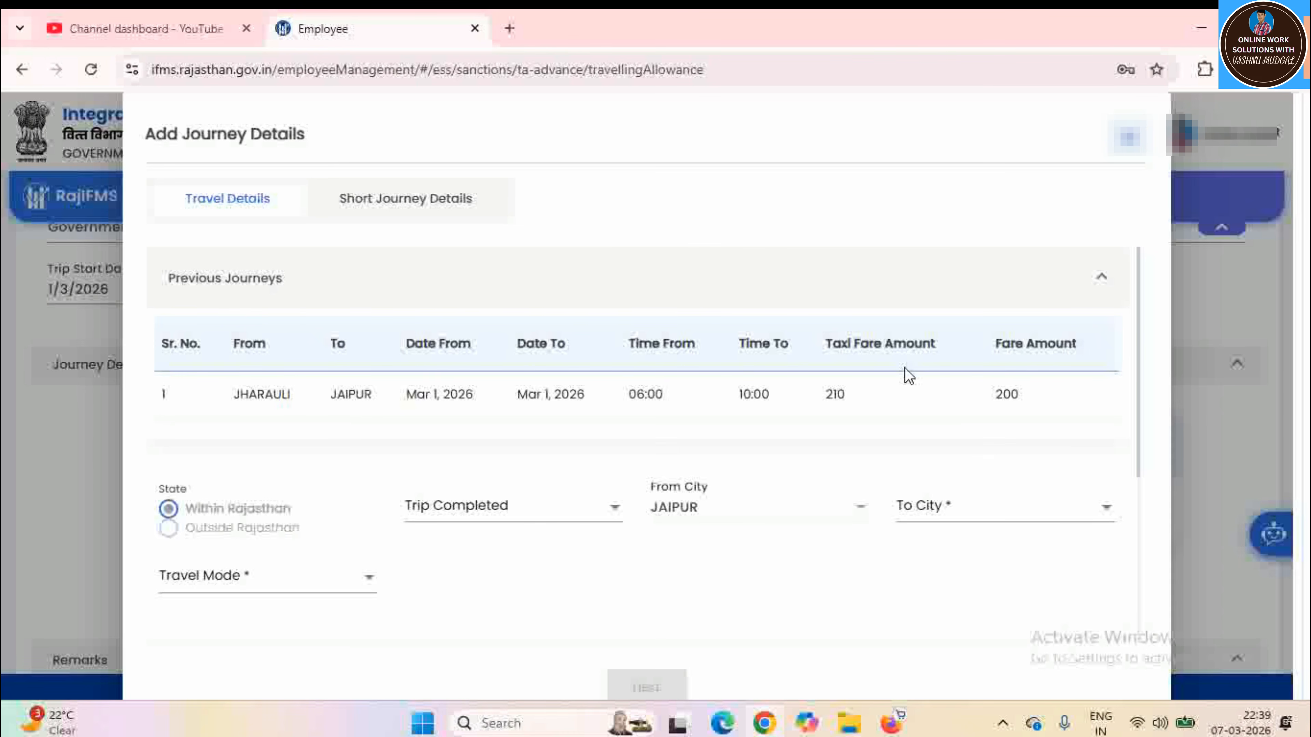
Mark Trip Completed as Yes and choose Bus for the JAIPUR–JHARAULI return journey
left_click(482, 519)
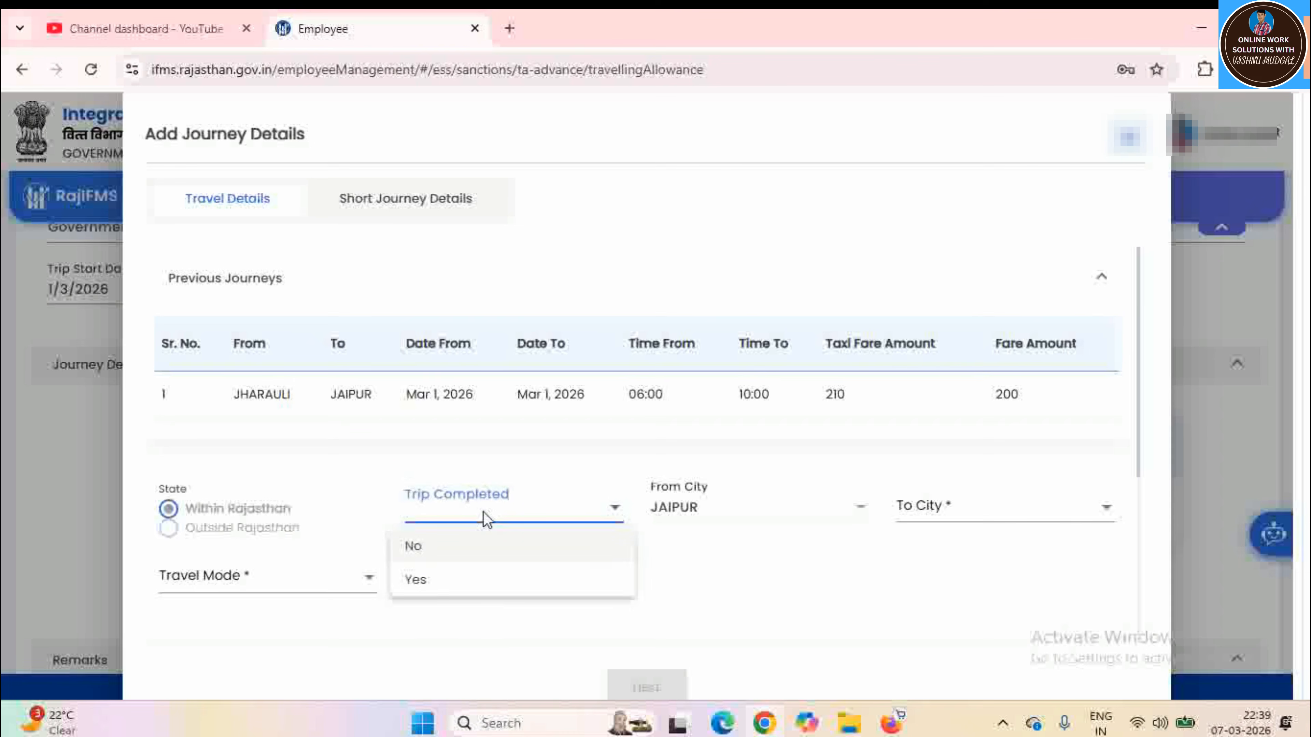
left_click(442, 586)
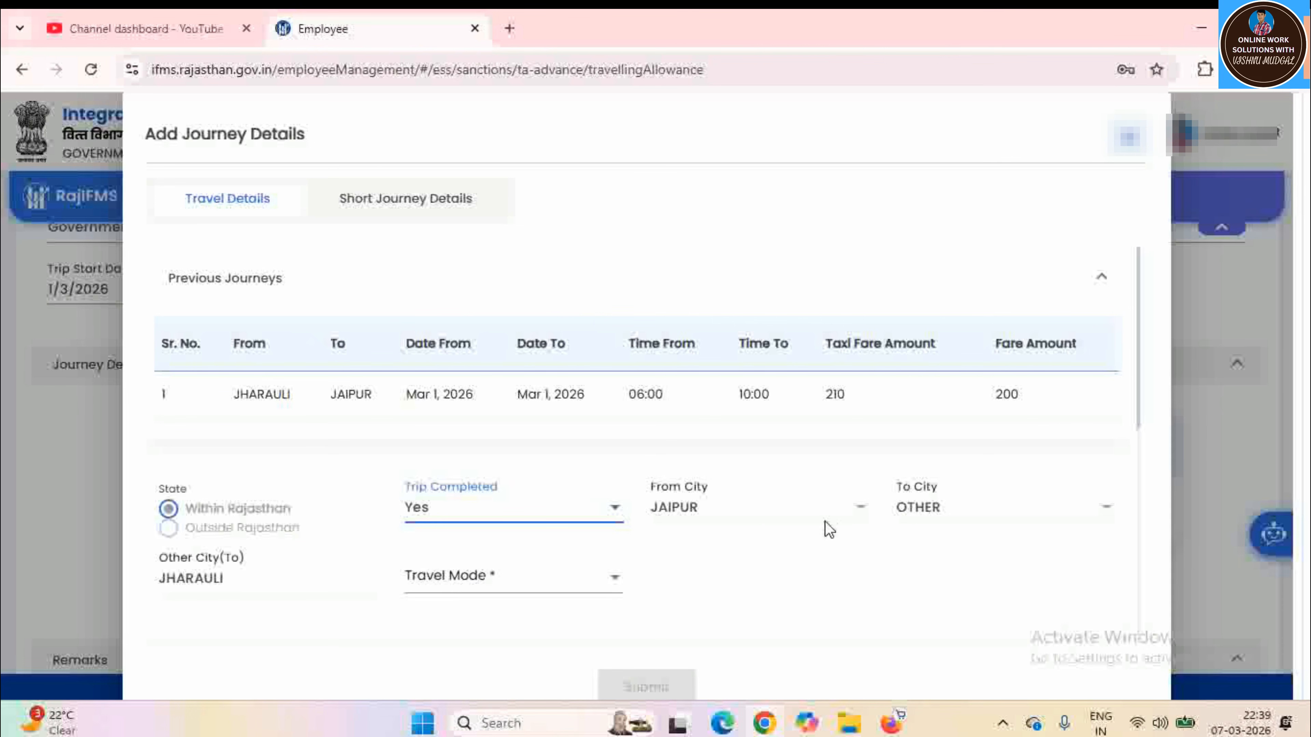
left_click(470, 586)
left_click(445, 368)
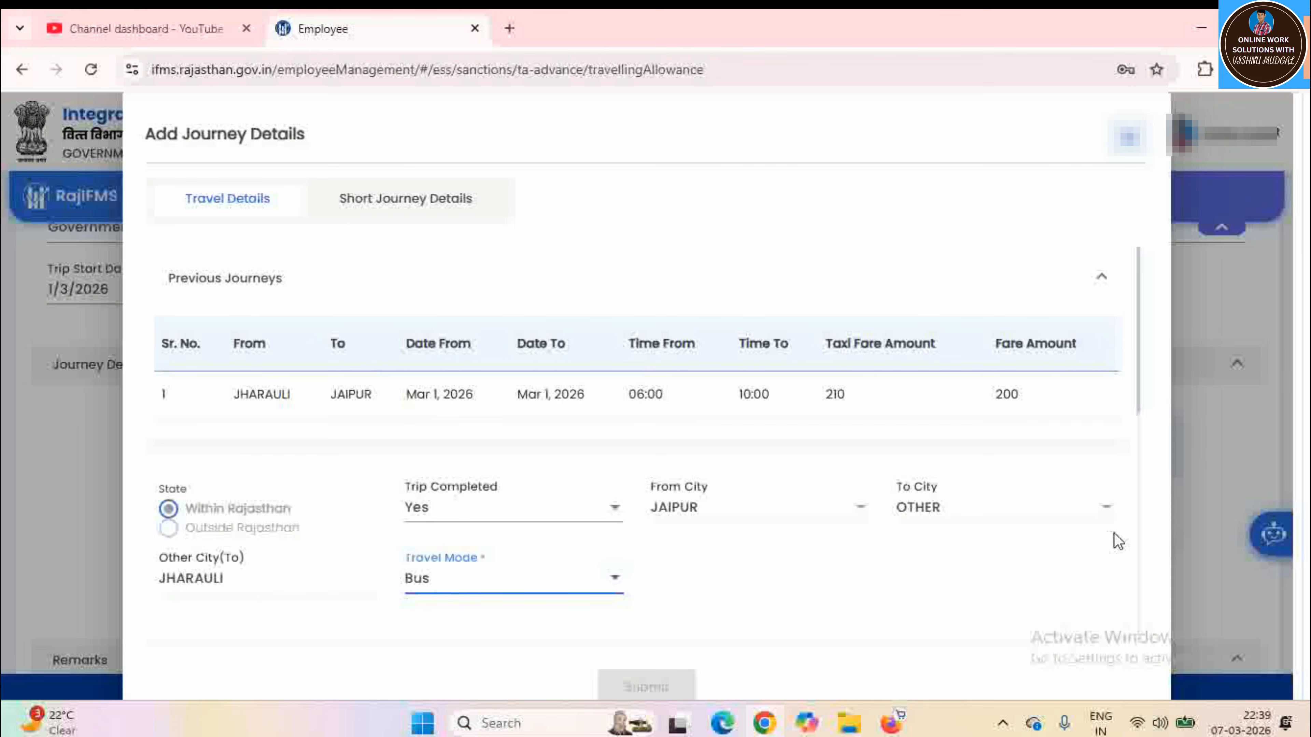
scroll(1024, 536, "down", 3)
scroll(1016, 531, "down", 2)
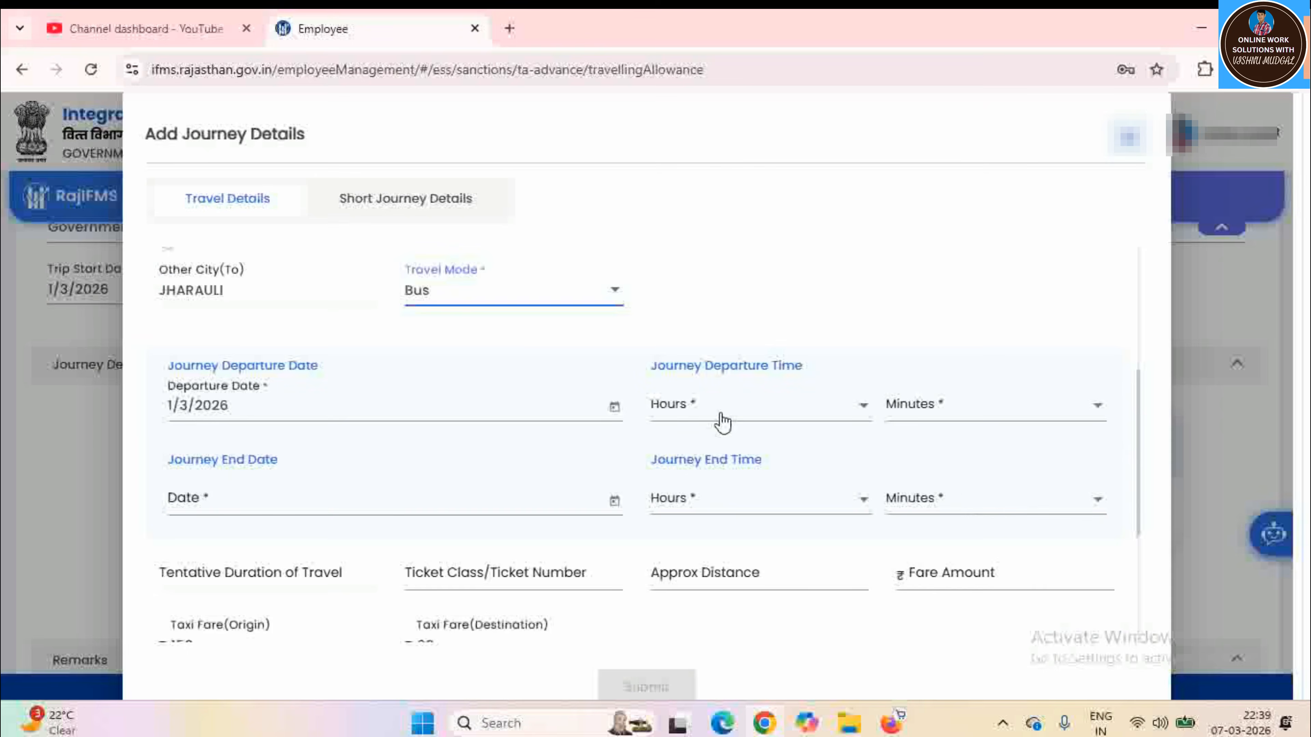
Set the return journey's departure to 2/3/2026 at 16:00
left_click(614, 408)
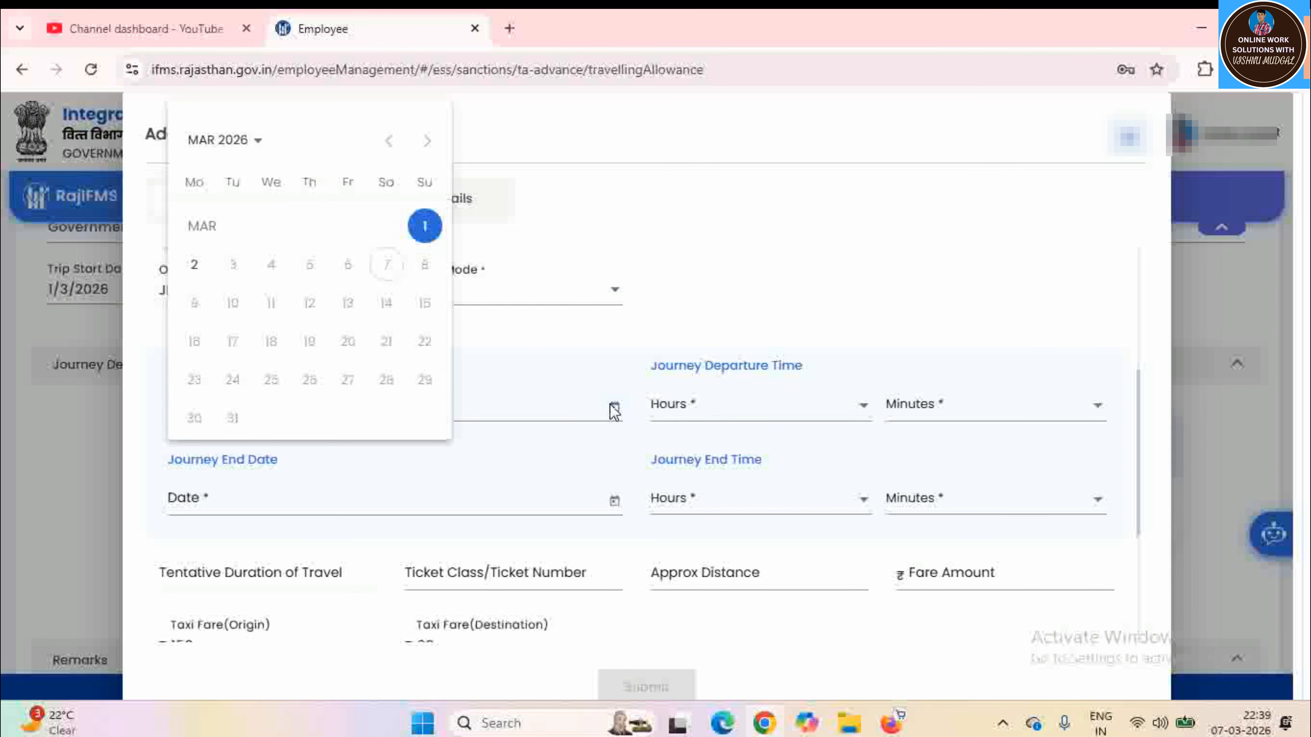
left_click(195, 266)
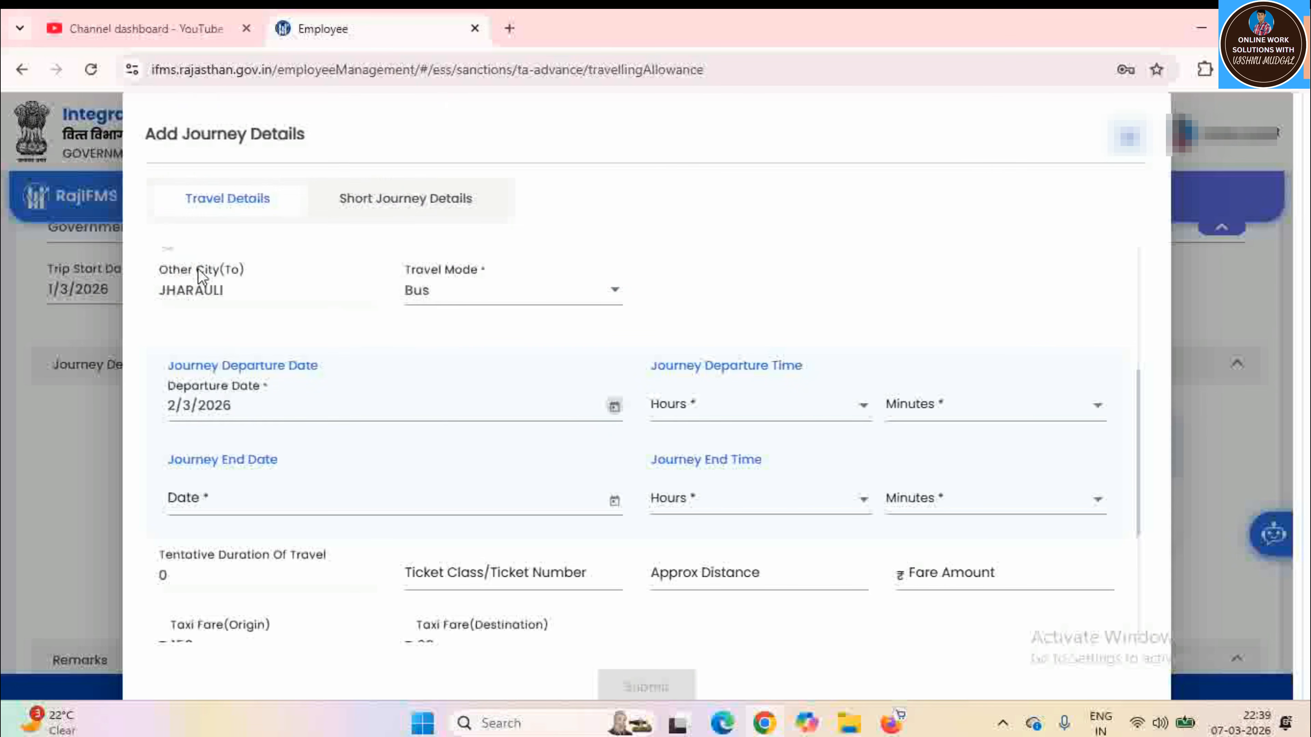
left_click(680, 419)
scroll(675, 577, "down", 5)
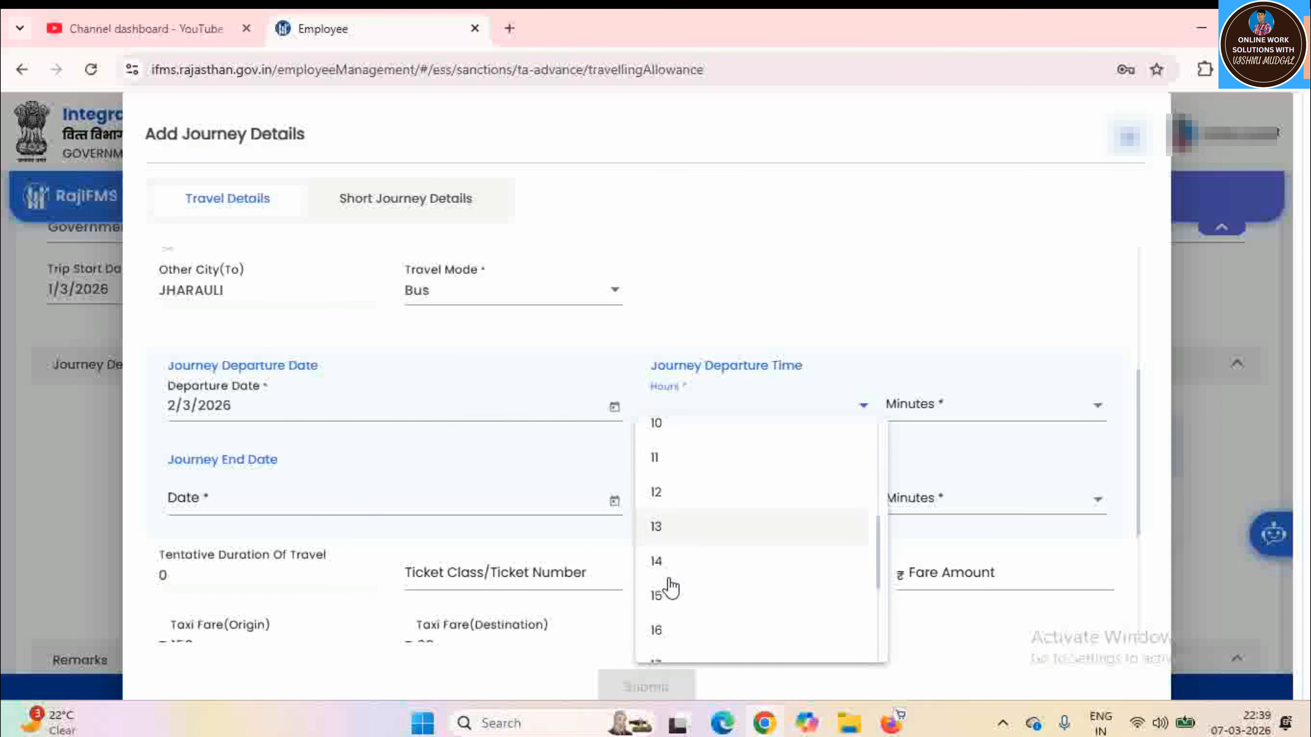
scroll(671, 589, "down", 3)
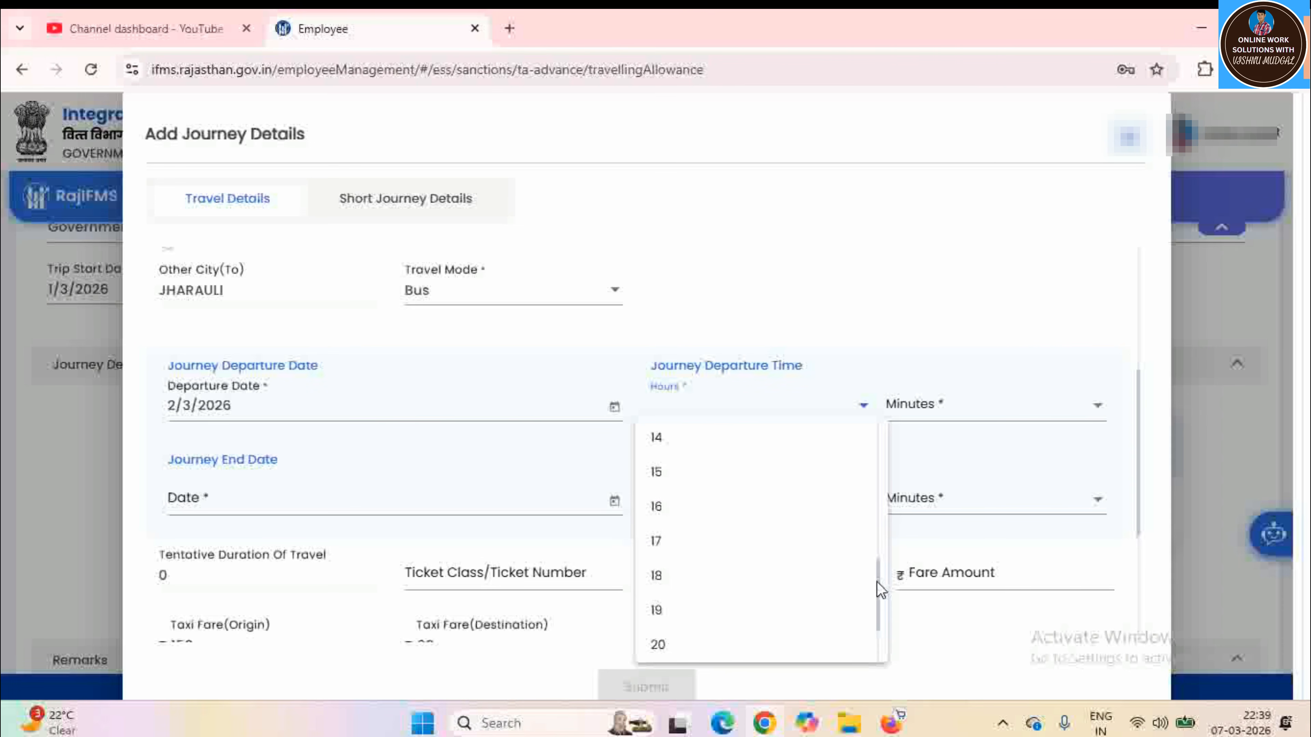
mouse_move(876, 576)
left_mouse_down()
mouse_move(881, 615)
mouse_move(873, 592)
left_mouse_up()
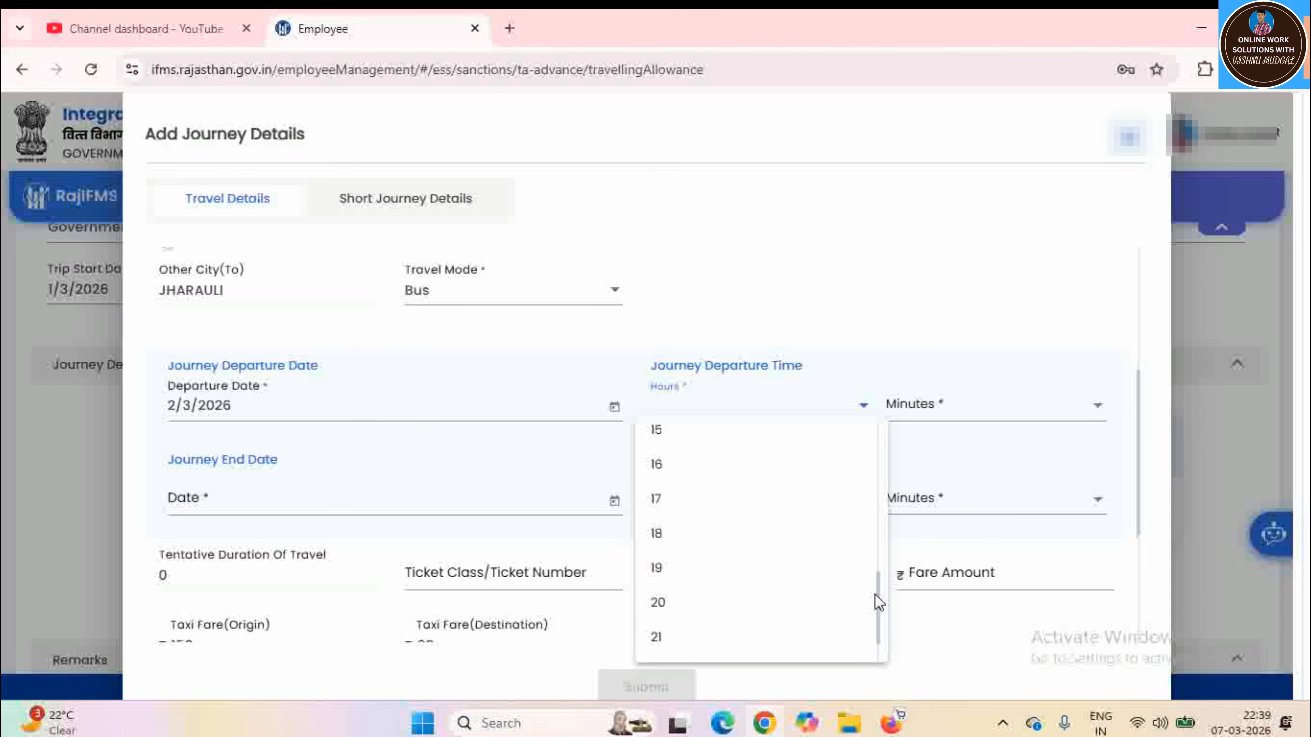
left_click(653, 470)
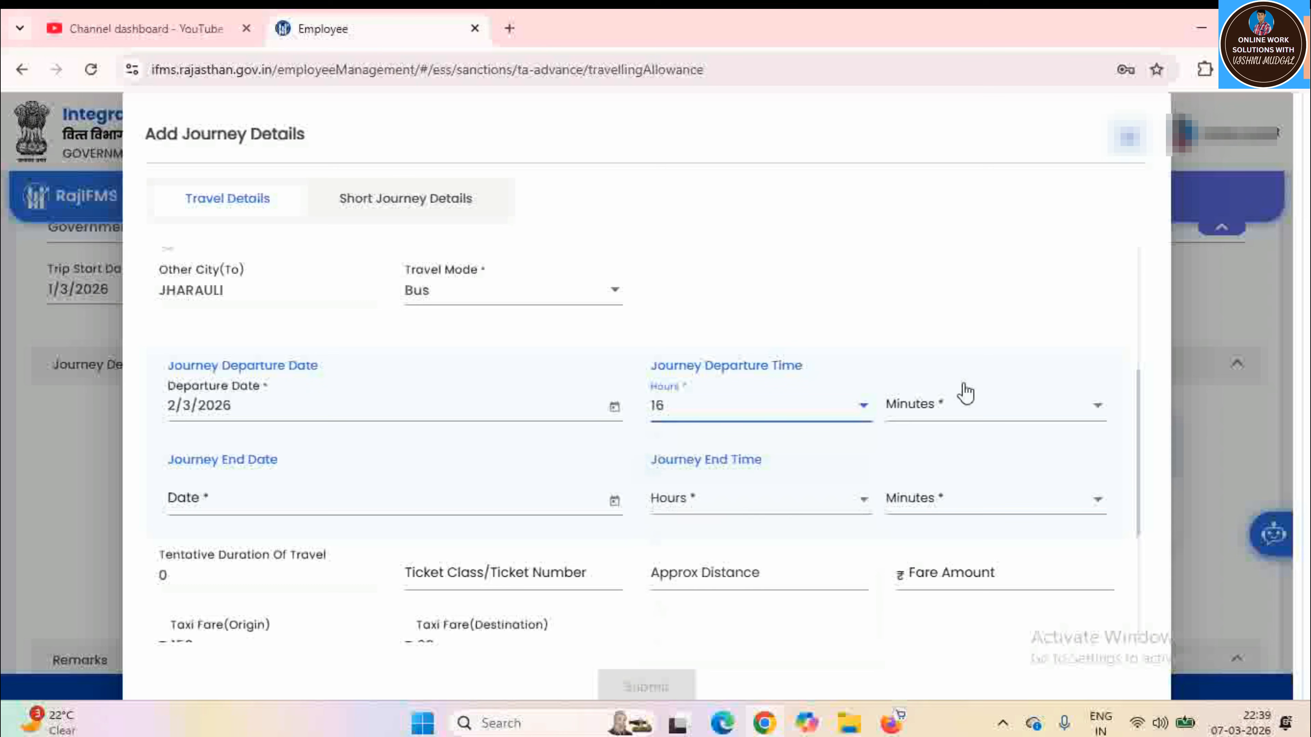
left_click(942, 406)
left_click(926, 448)
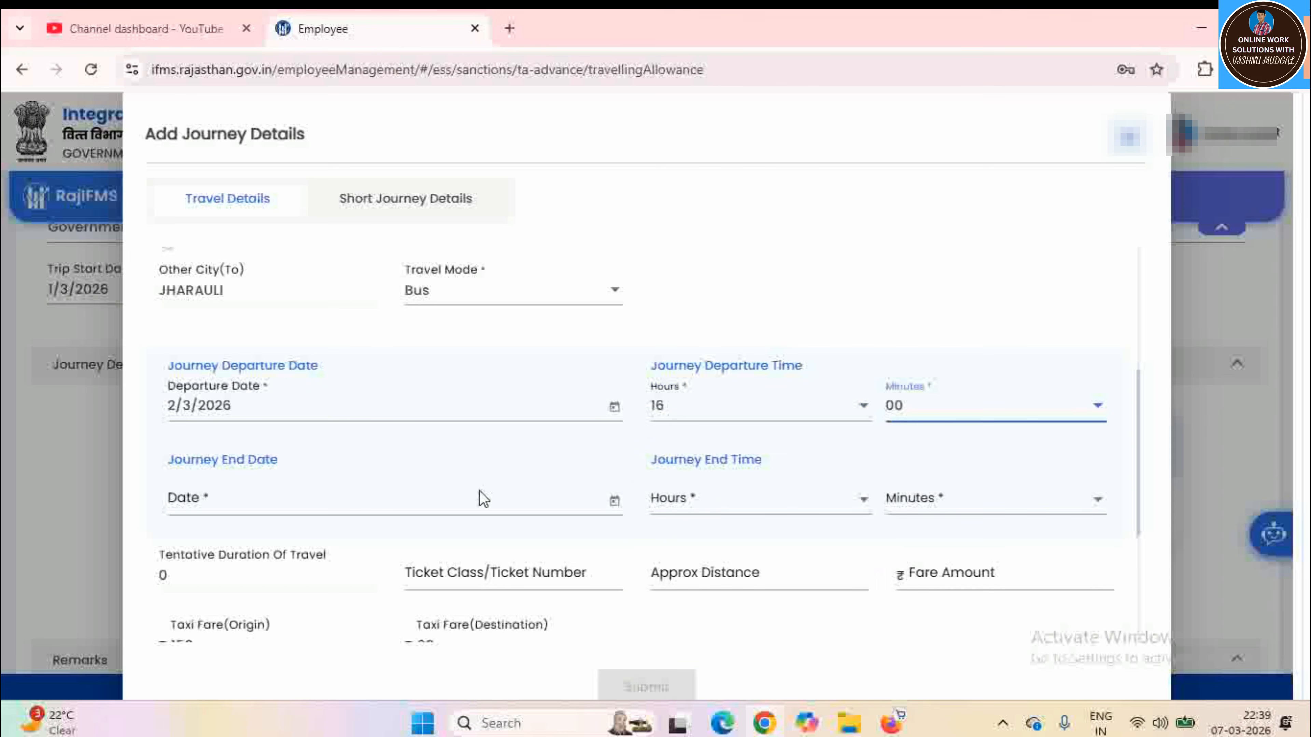
Set the return journey's end to 2/3/2026 at 20:00
left_click(613, 503)
left_click(194, 299)
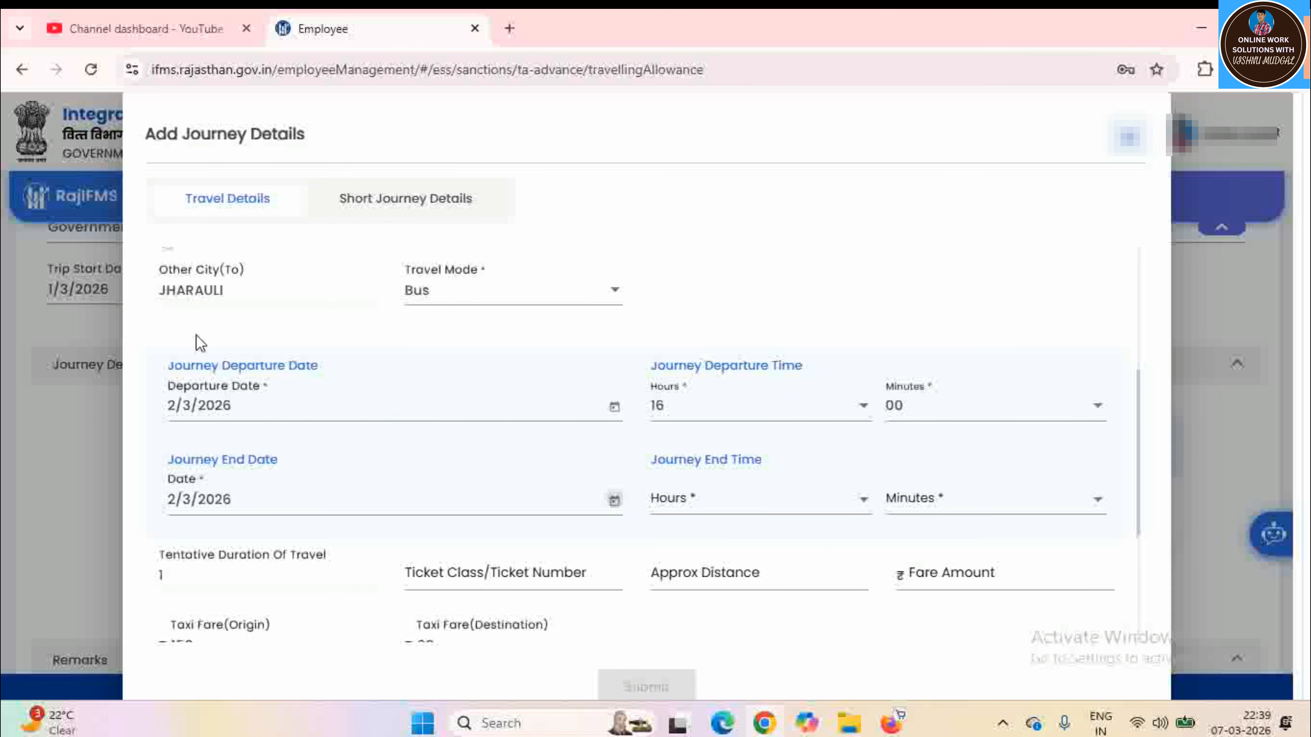
left_click(795, 501)
scroll(752, 417, "down", 3)
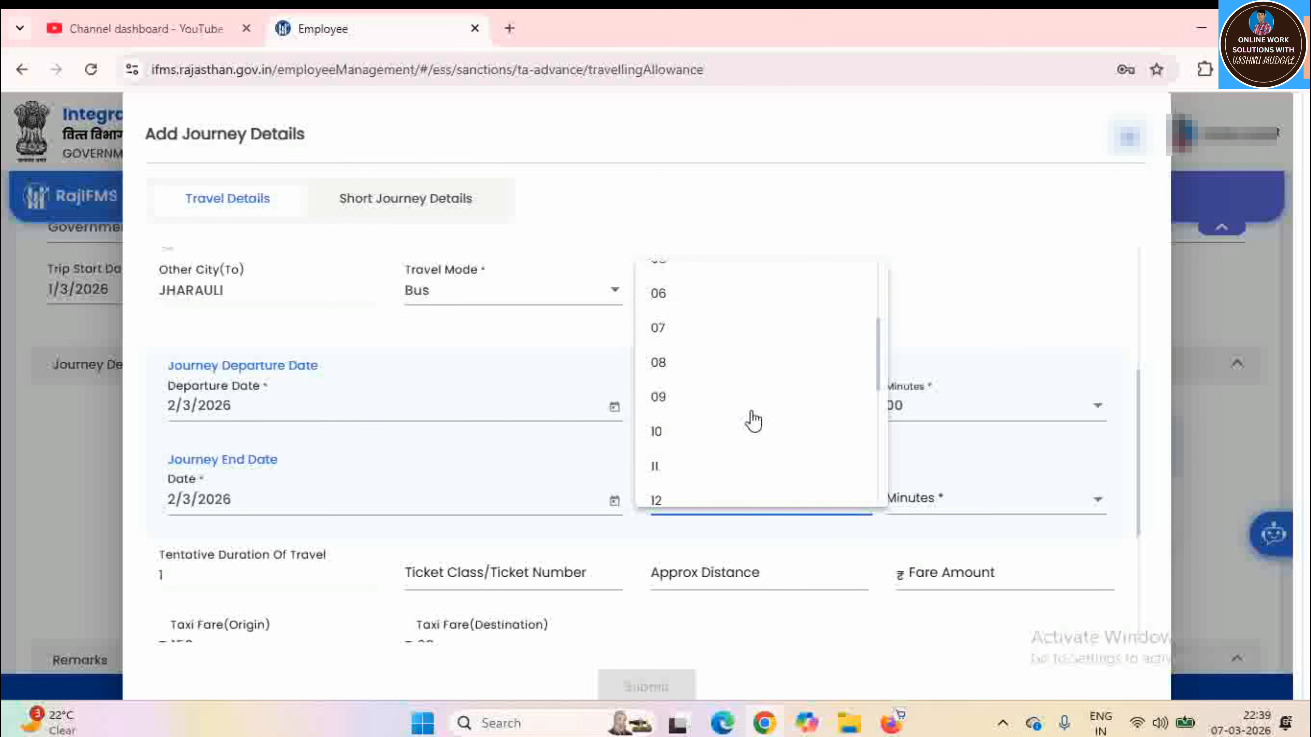
scroll(745, 428, "down", 3)
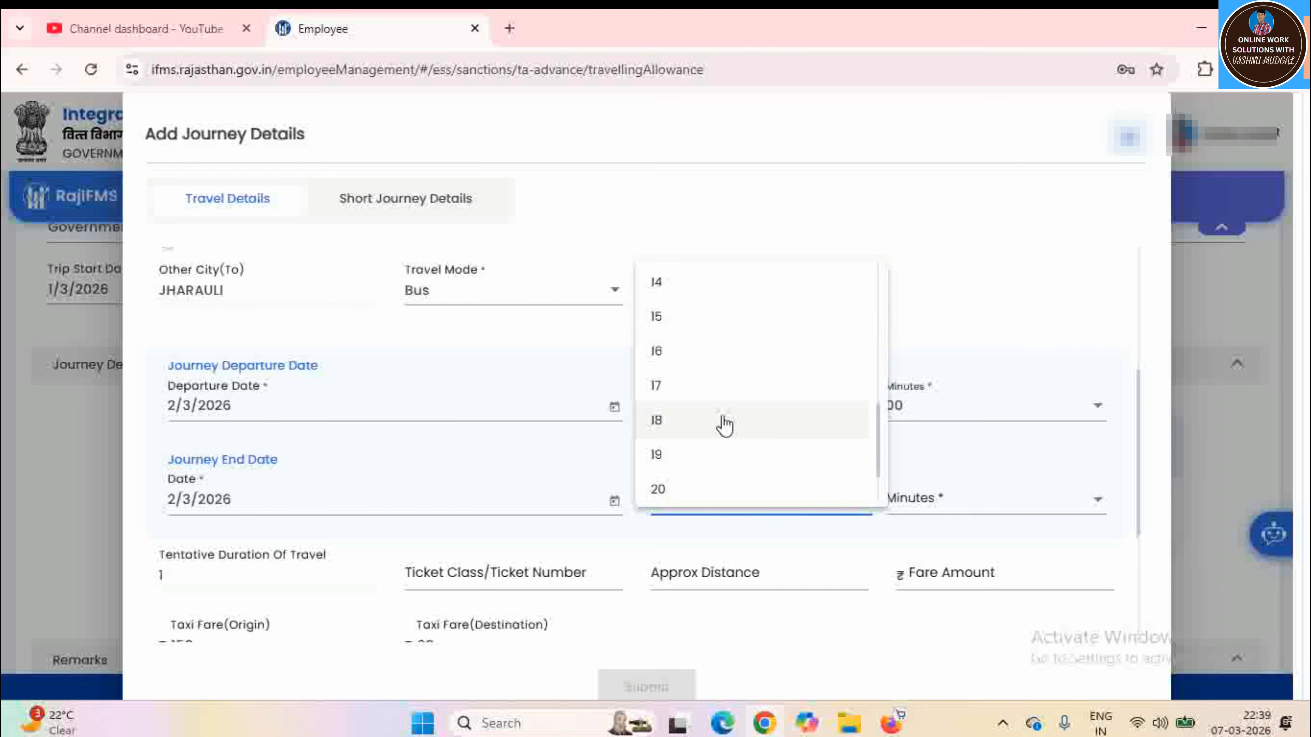
left_click(665, 488)
left_click(942, 504)
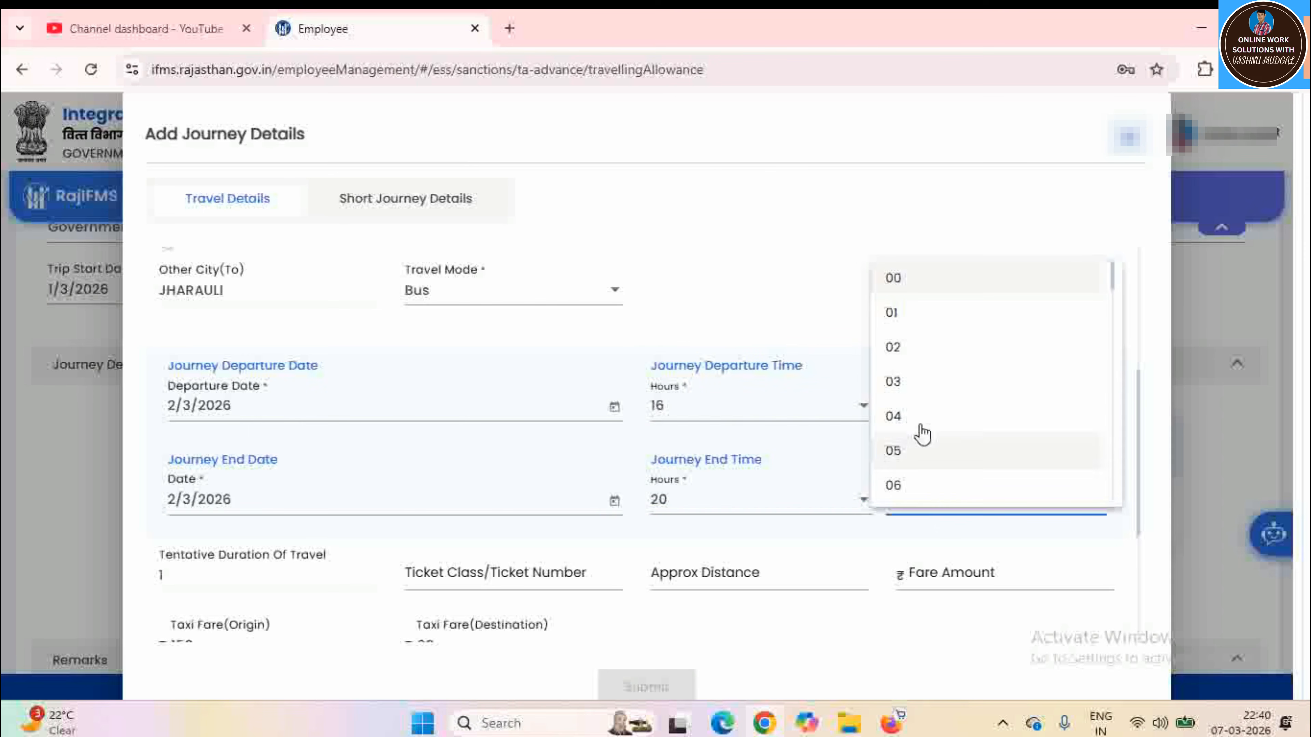
left_click(915, 289)
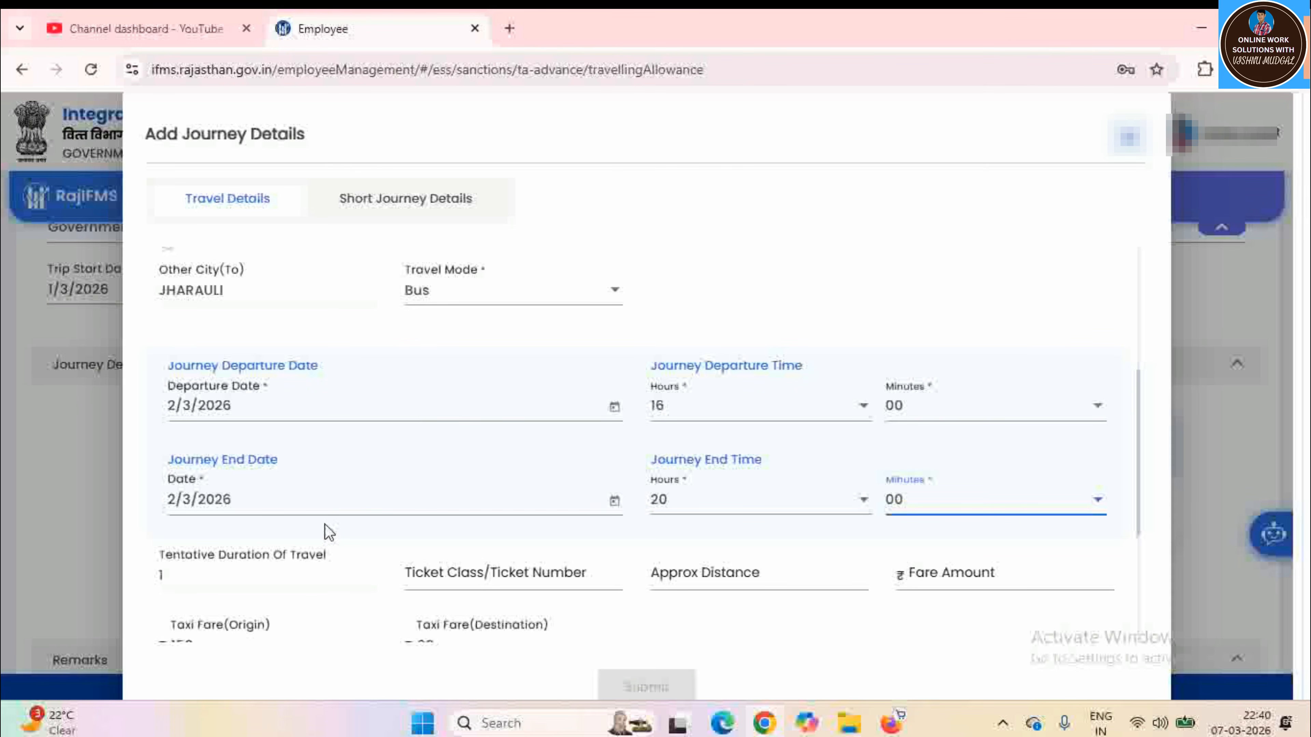
scroll(326, 522, "down", 1)
scroll(327, 522, "down", 3)
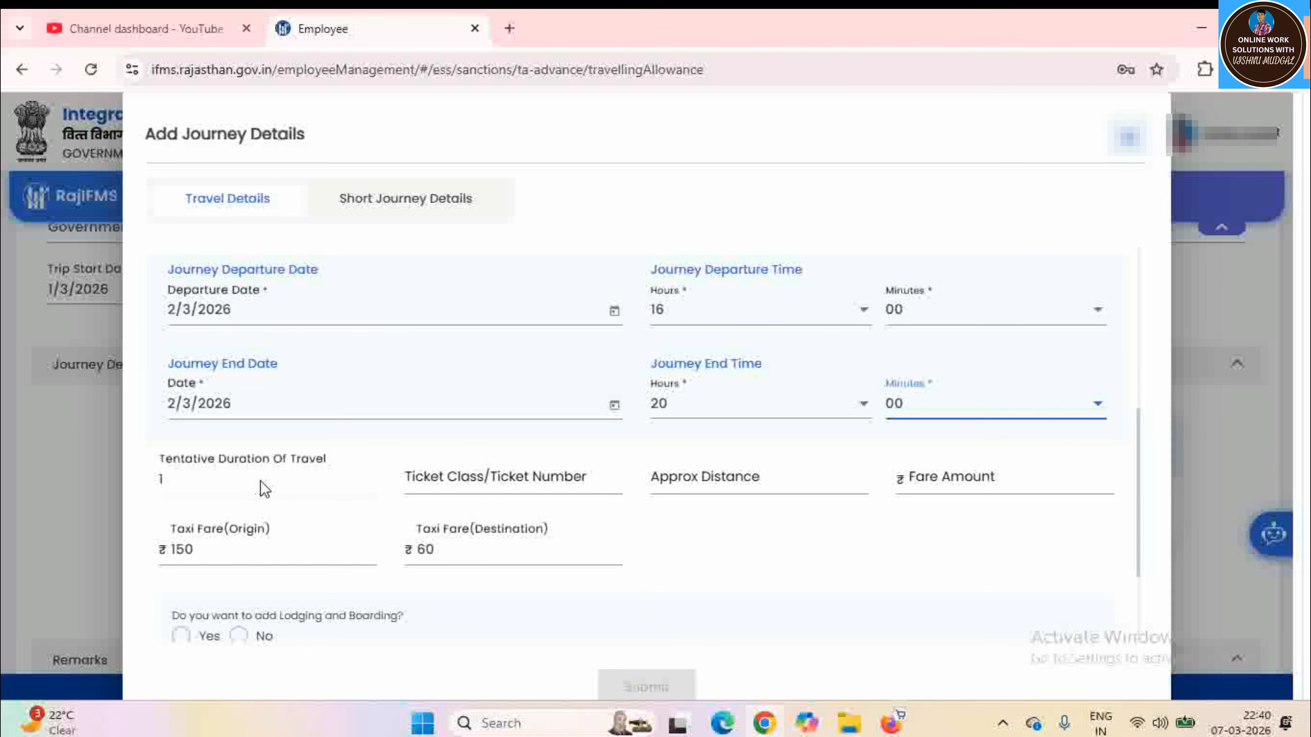
Enter an approximate distance of 250 and a fare amount of ₹200 for the return journey
left_click(463, 482)
left_click_drag(722, 511, 743, 520)
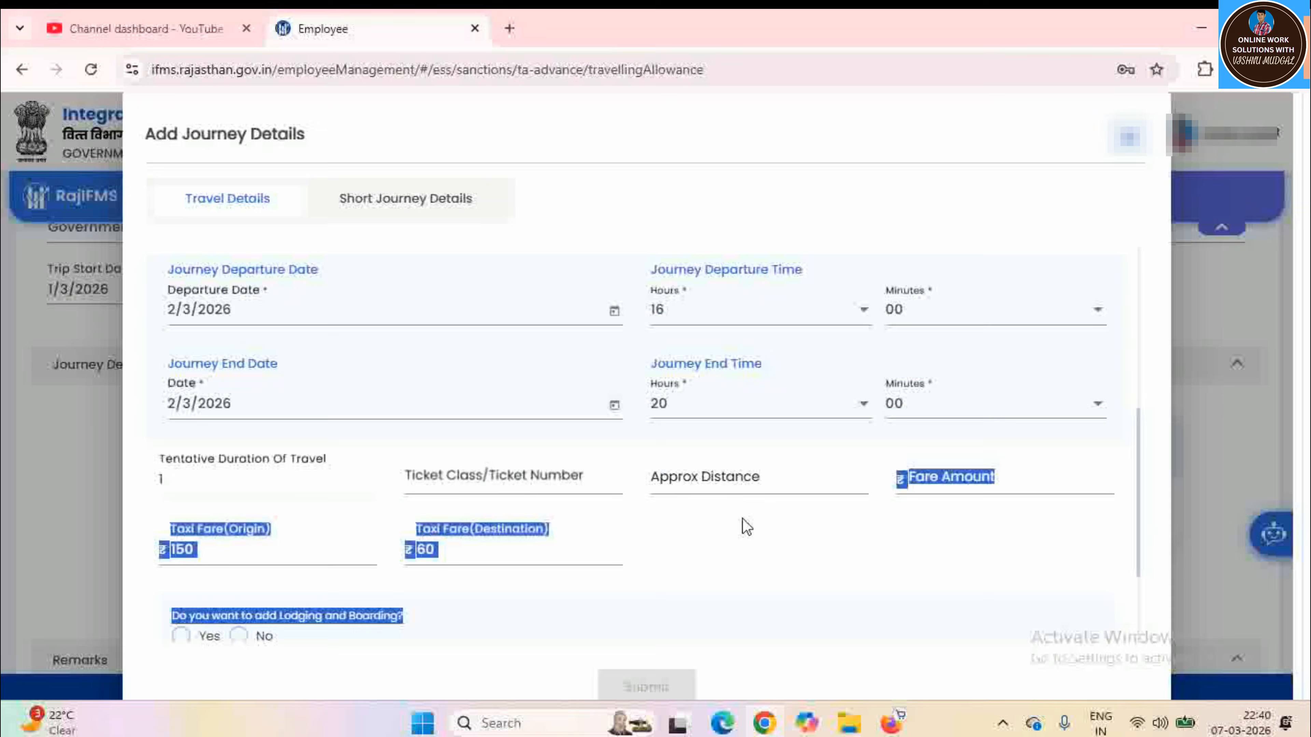
left_click(716, 482)
type("250")
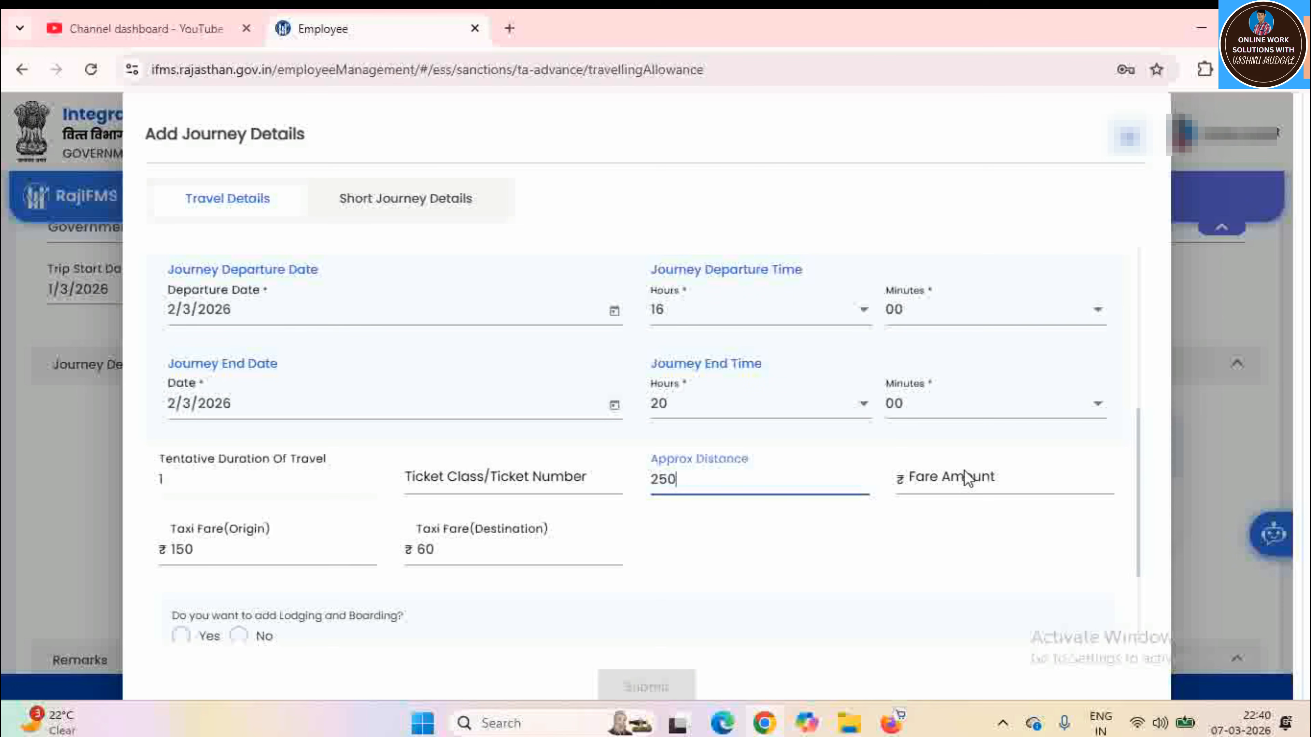
left_click(967, 477)
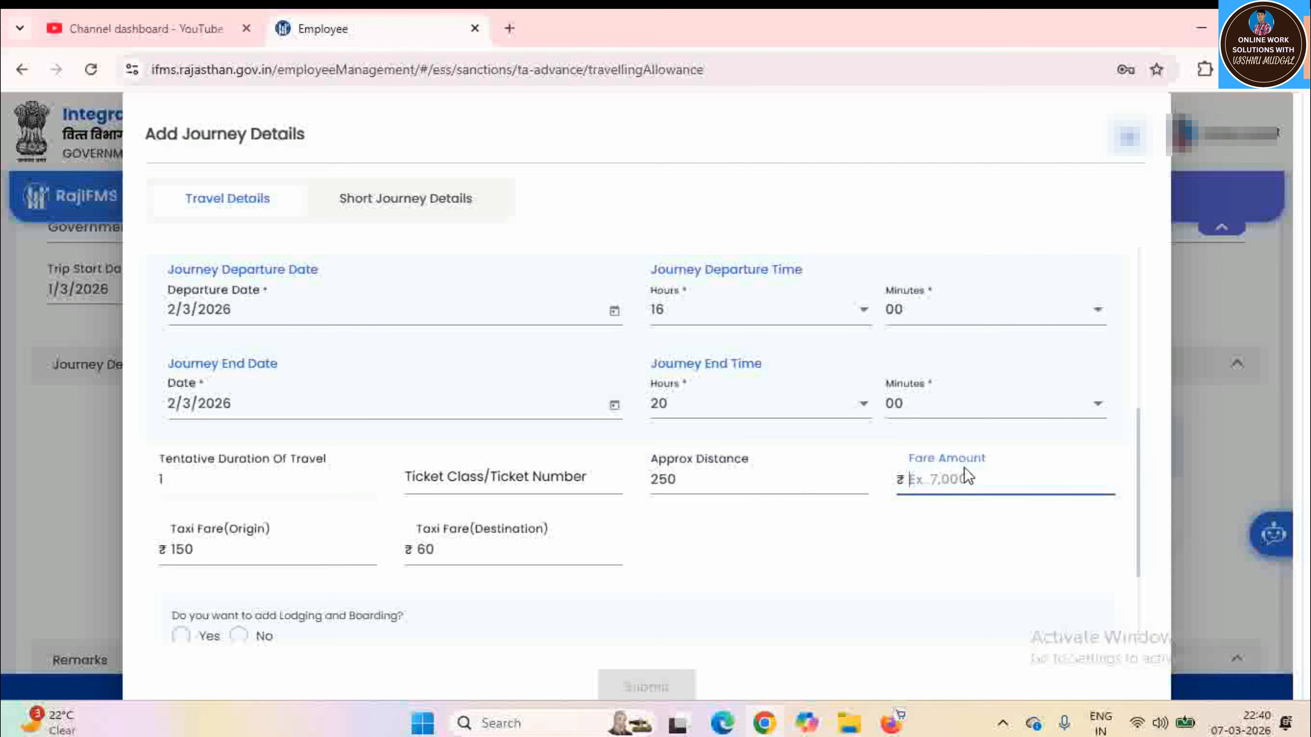
type("200")
scroll(885, 503, "down", 3)
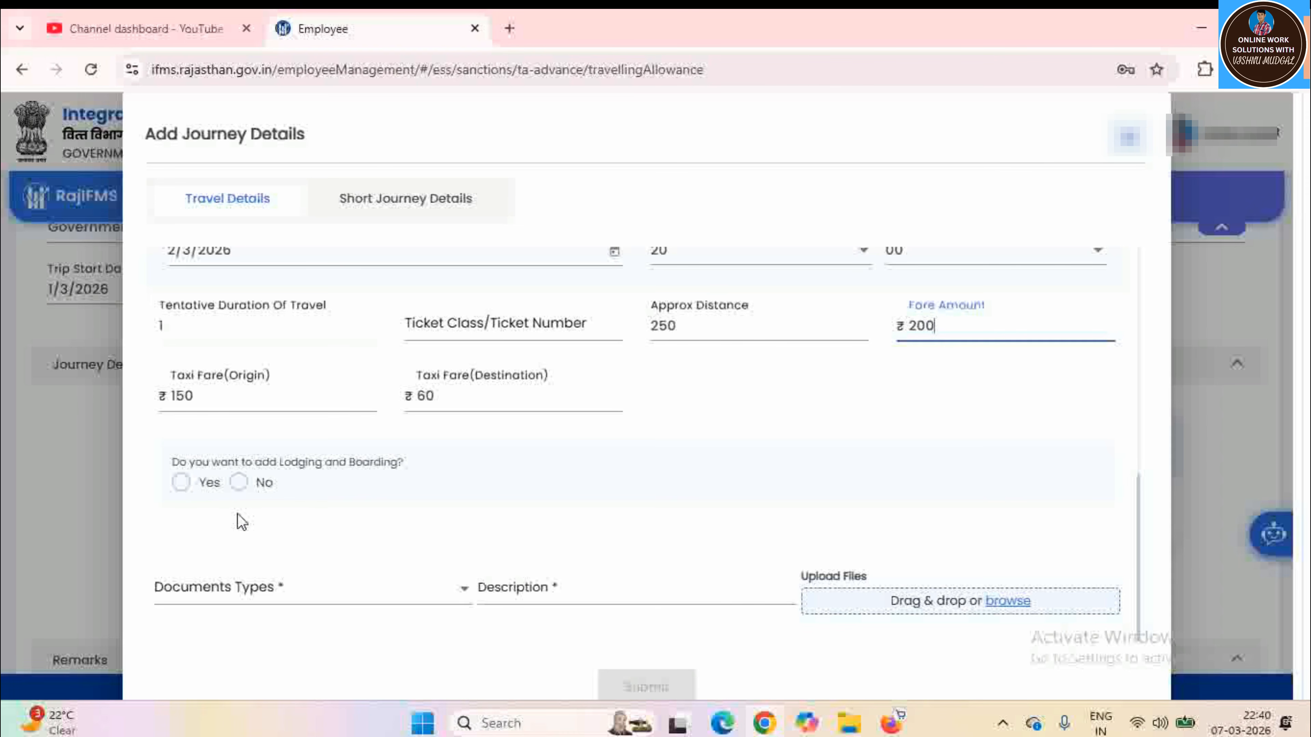
Try lodging and boarding as Yes, paid by Employee(Self paid), for 2 days
left_click(181, 483)
scroll(583, 519, "down", 3)
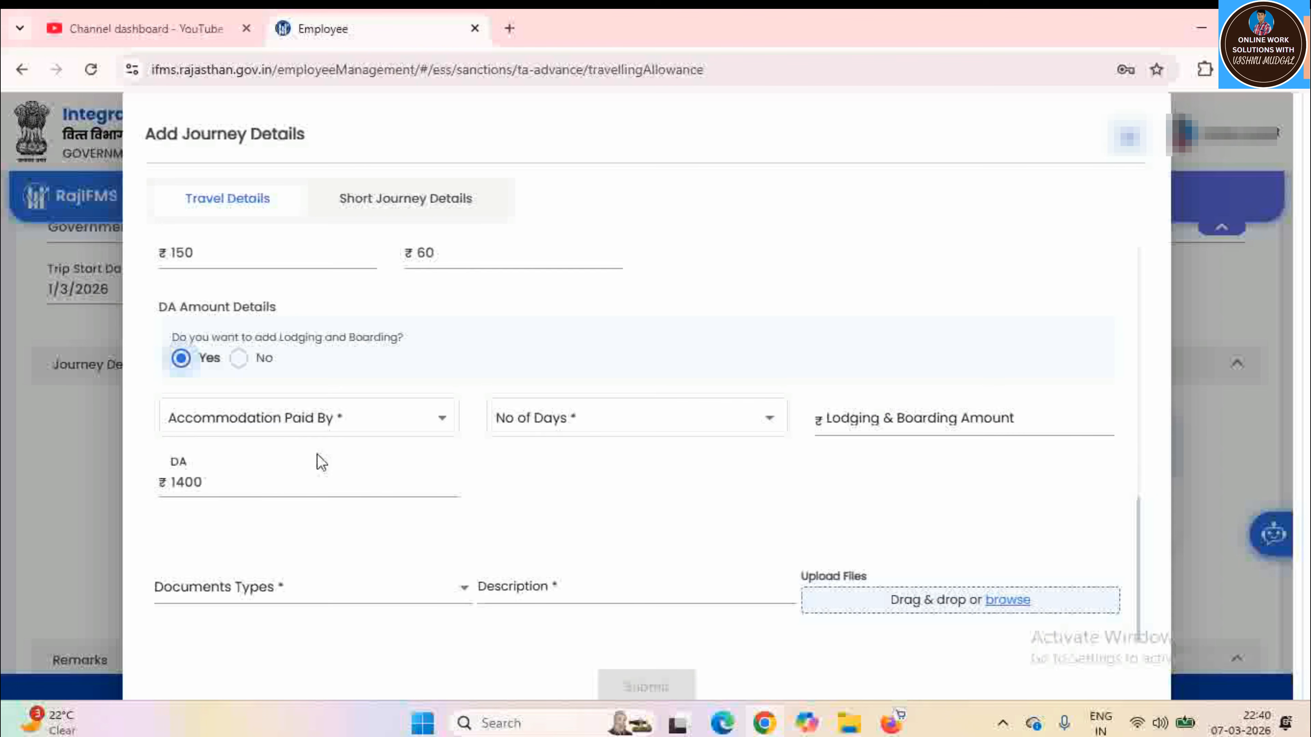
left_click(319, 433)
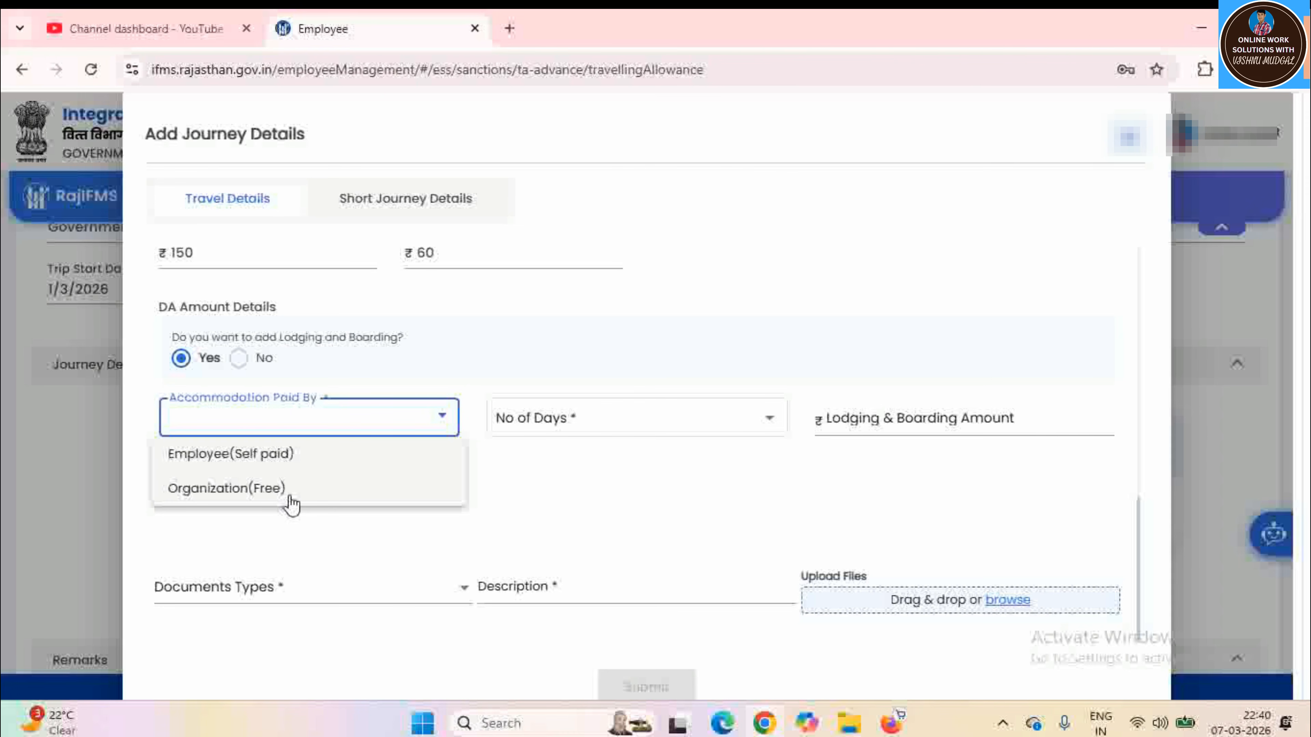
left_click(531, 425)
left_click(533, 423)
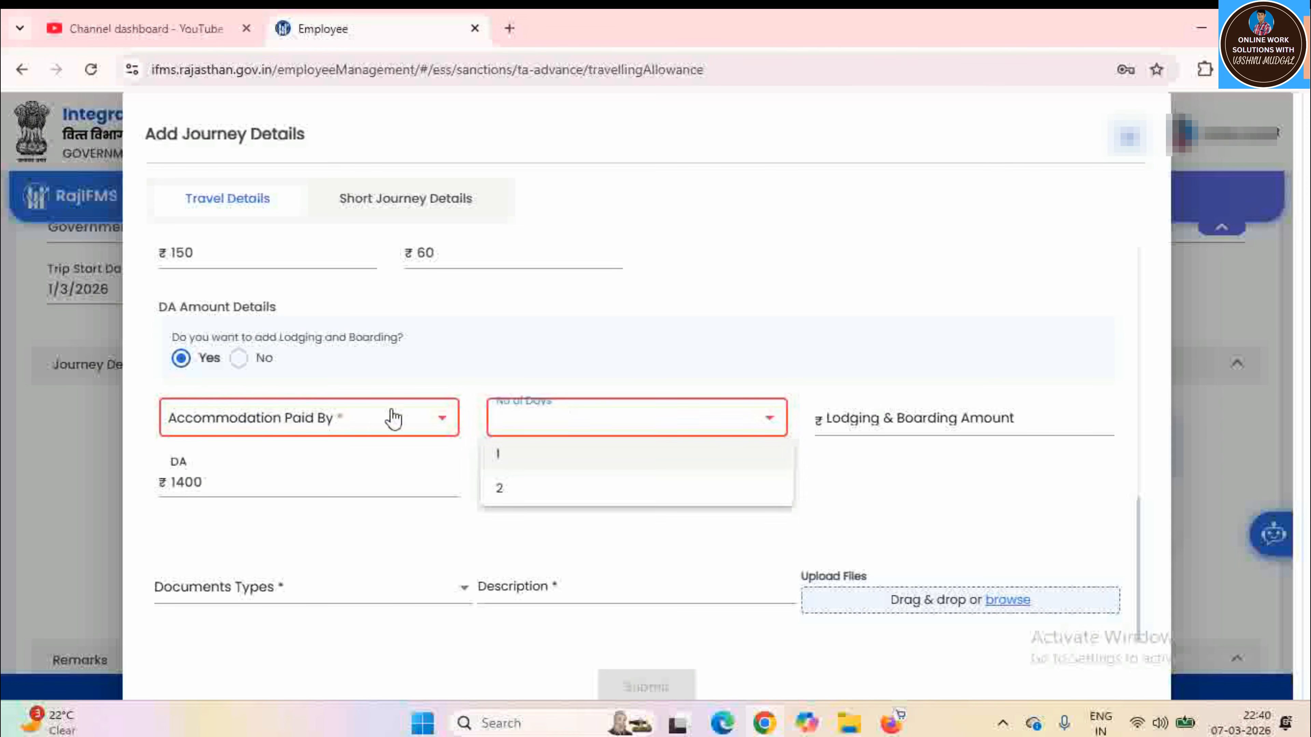
left_click(369, 426)
left_click(369, 427)
left_click(263, 454)
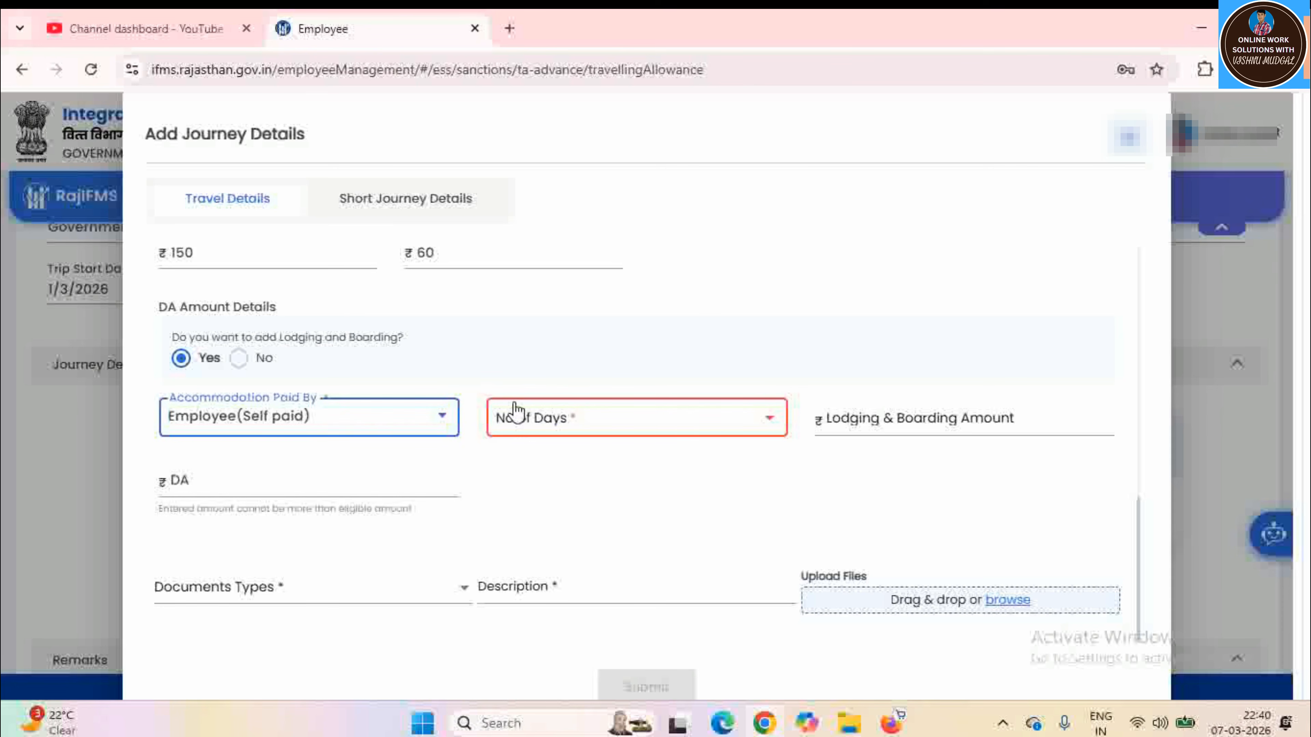
left_click(525, 422)
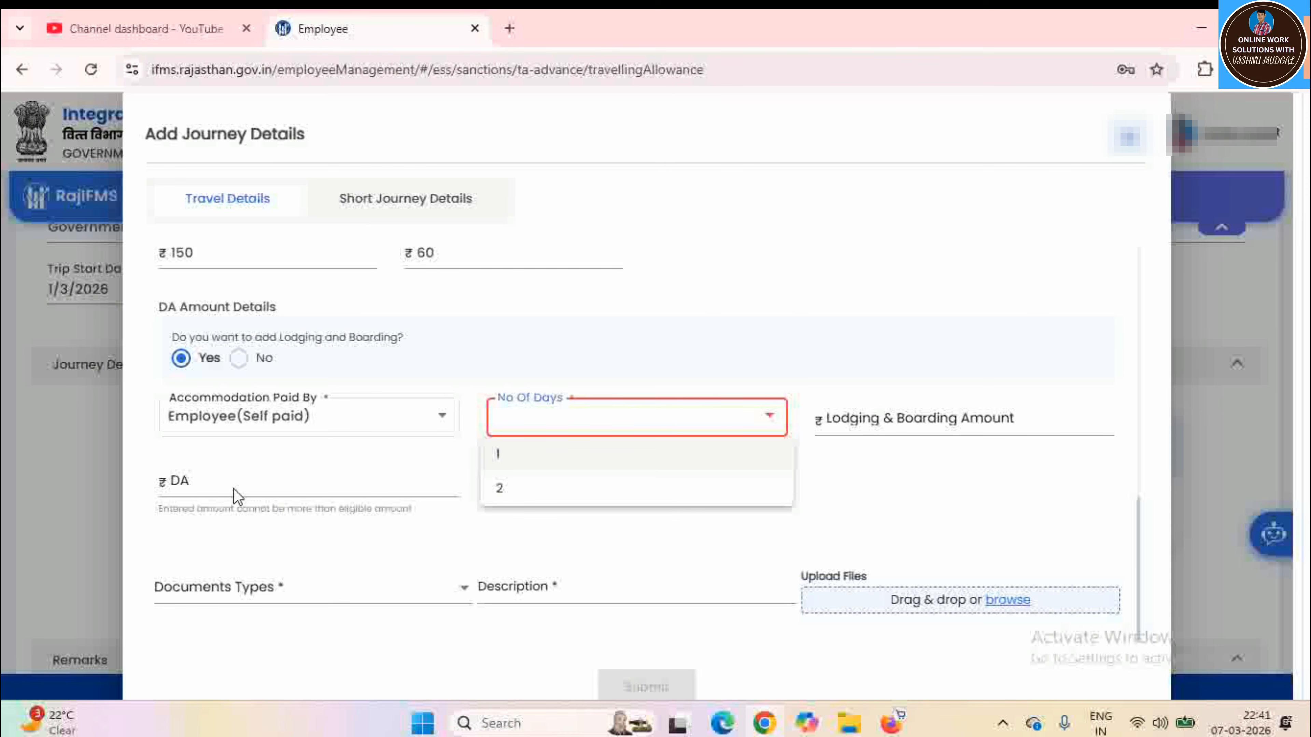
left_click(541, 489)
Switch Lodging and Boarding back to No so the DA amount returns to ₹1400
left_click(943, 417)
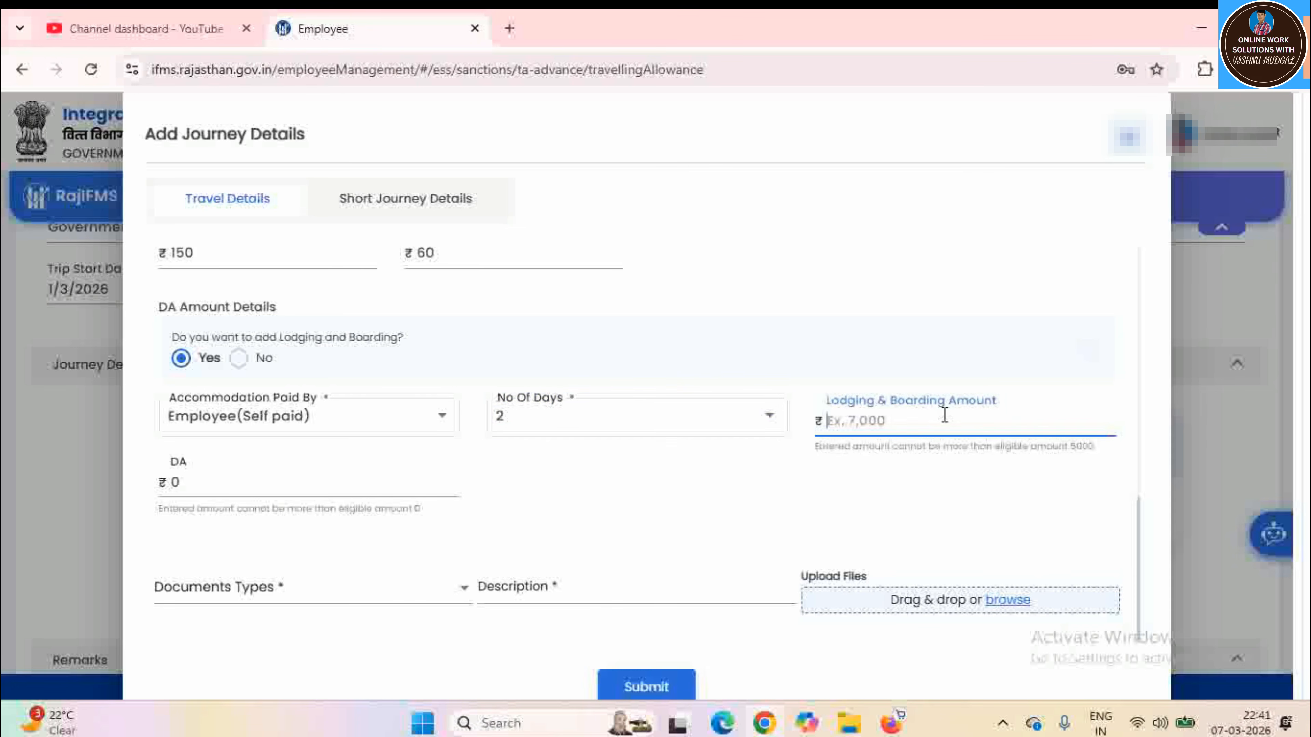
left_click(738, 320)
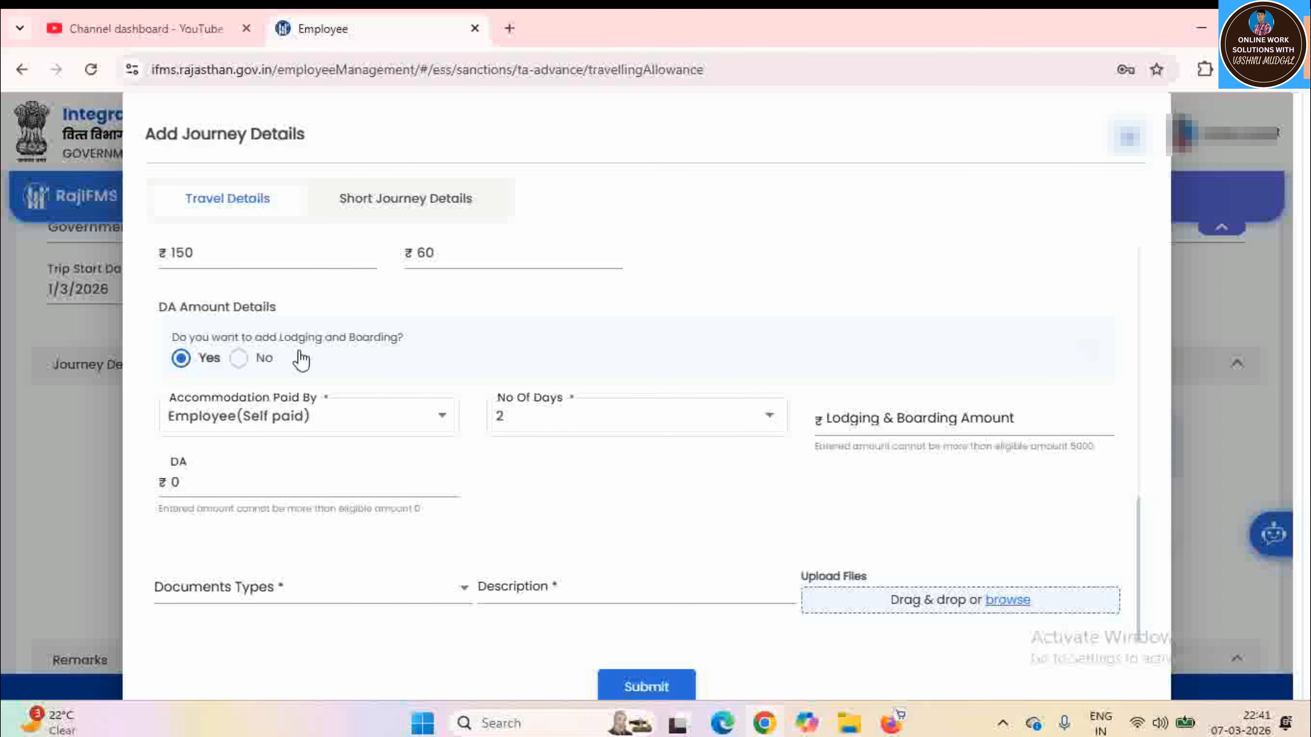
left_click(238, 361)
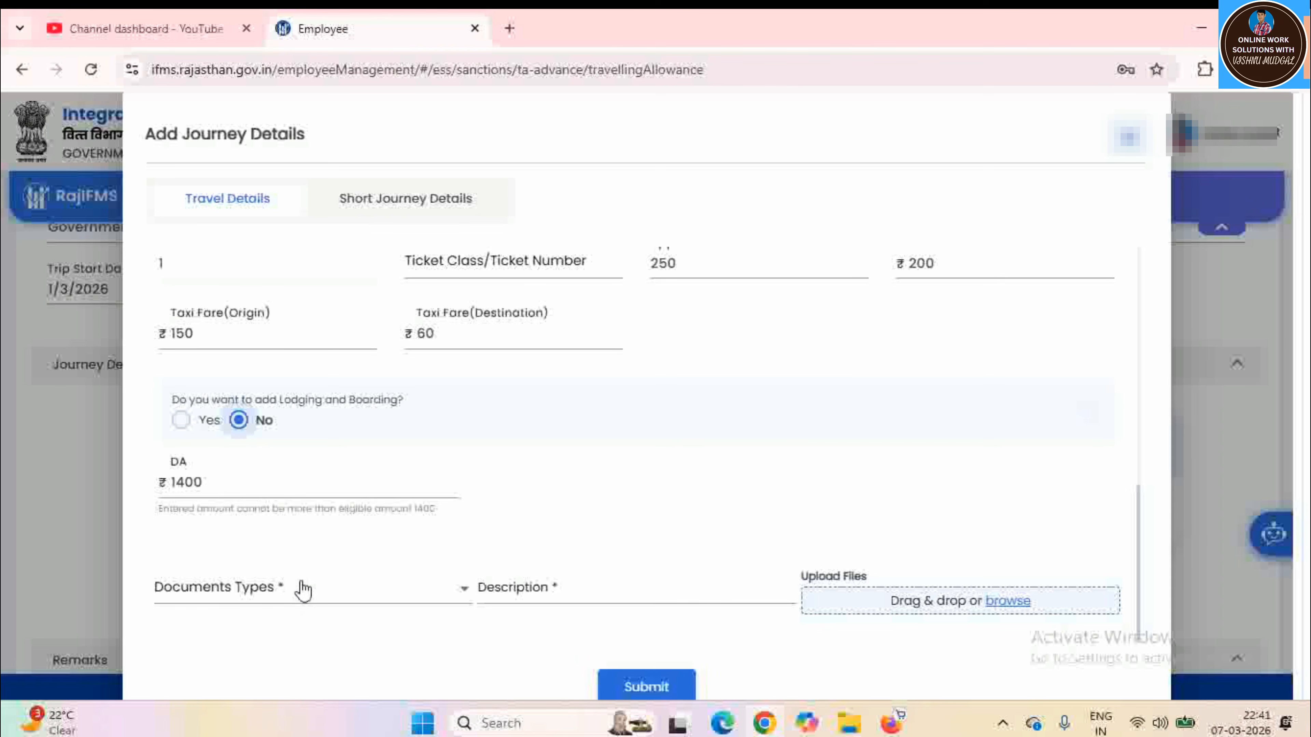
Set the document type to Self Certificate with the description ORDER
left_click(255, 589)
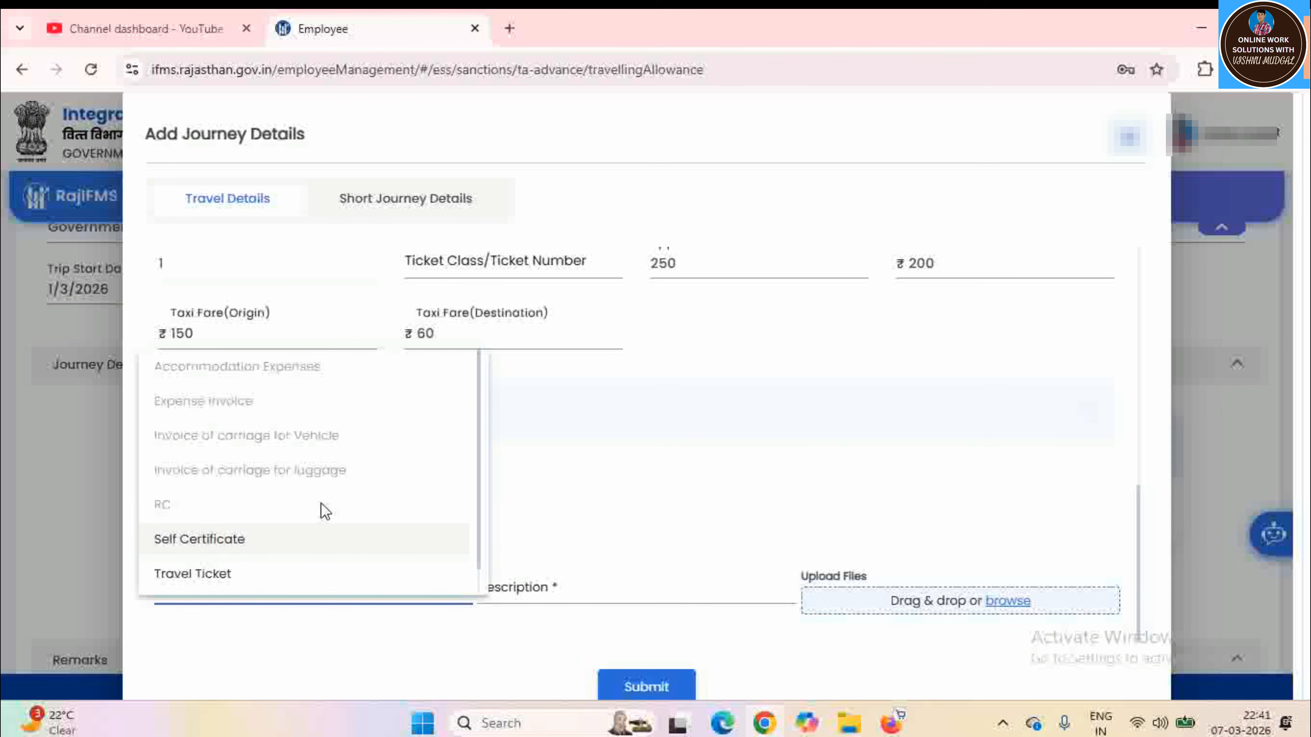
scroll(322, 509, "down", 1)
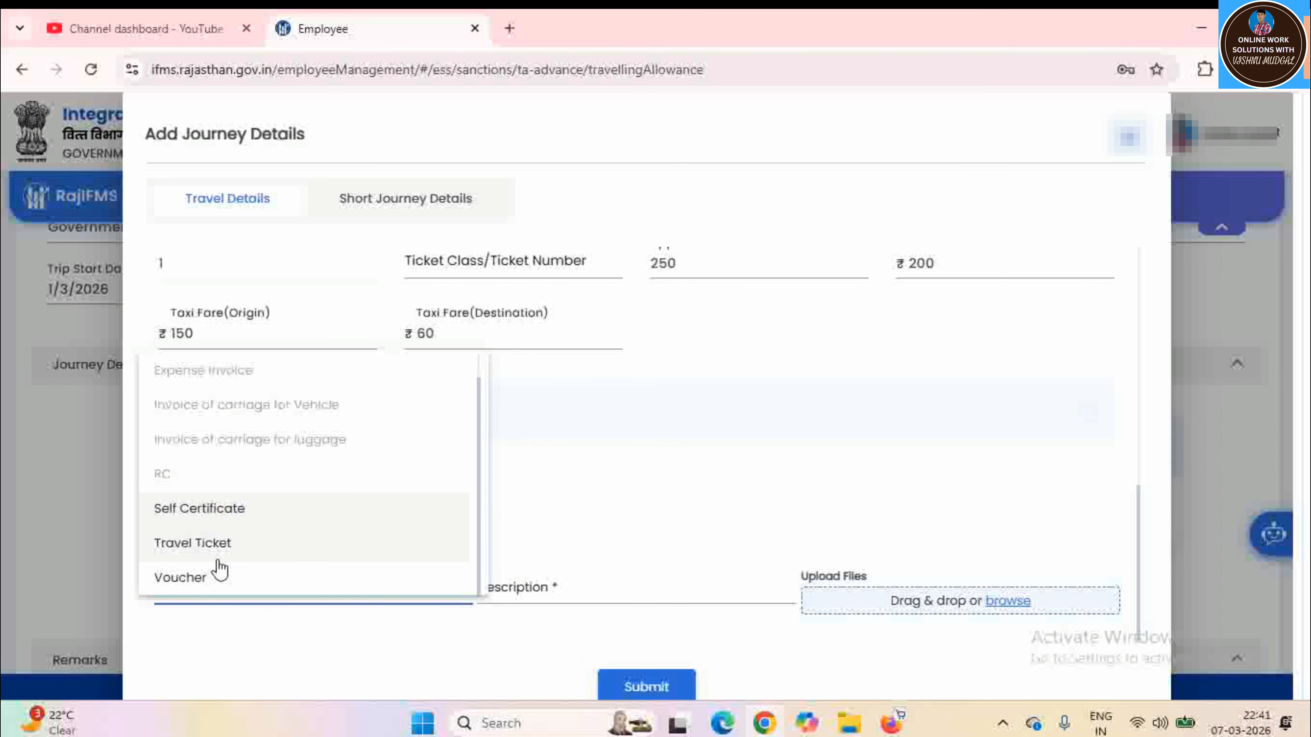
left_click(246, 525)
left_click(518, 587)
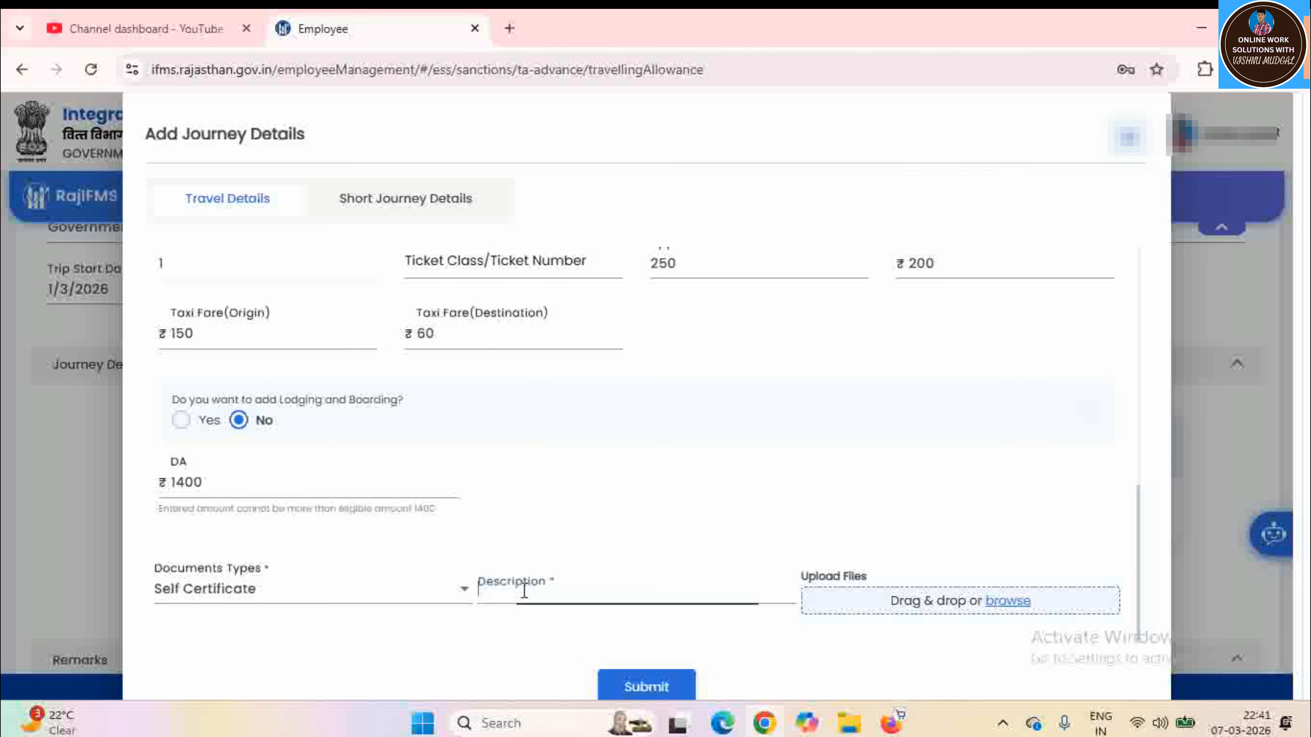
type("OR")
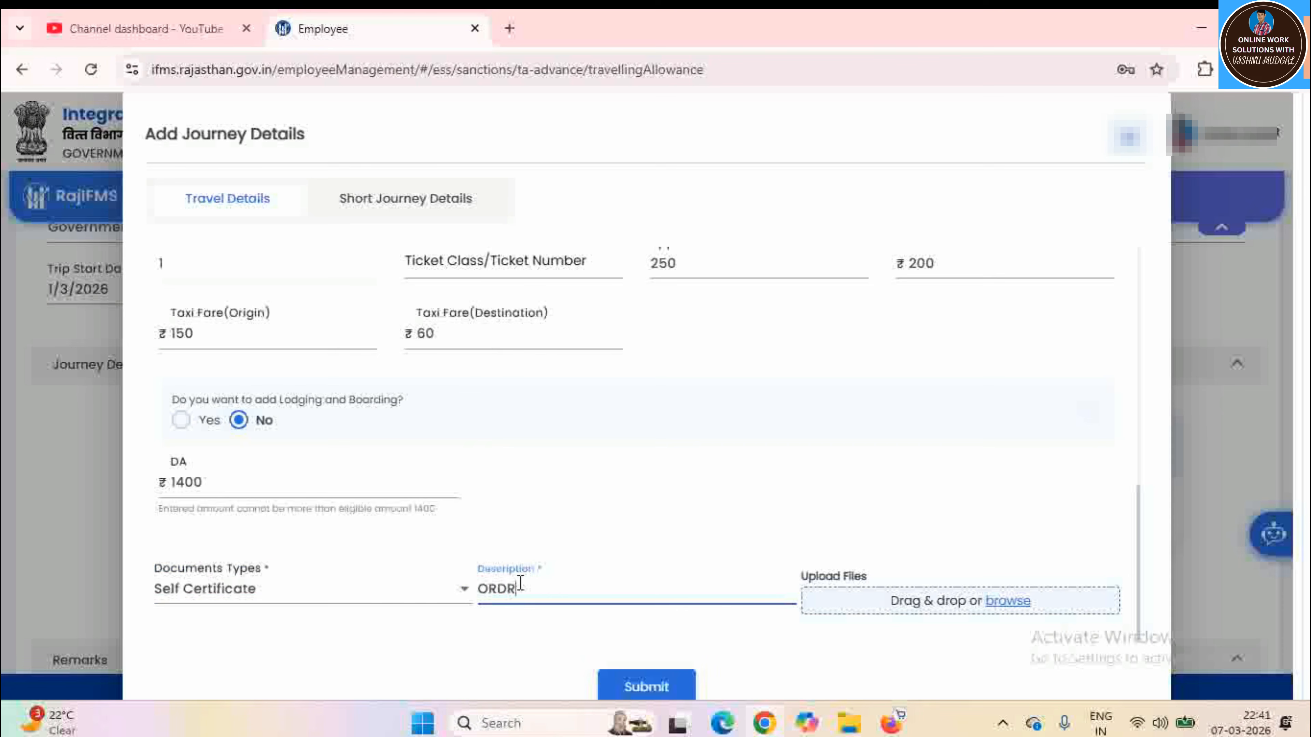
type("DER")
Upload DocScanner Feb 2, 2026 12-59 PM.pdf and submit the return journey
left_click(1012, 603)
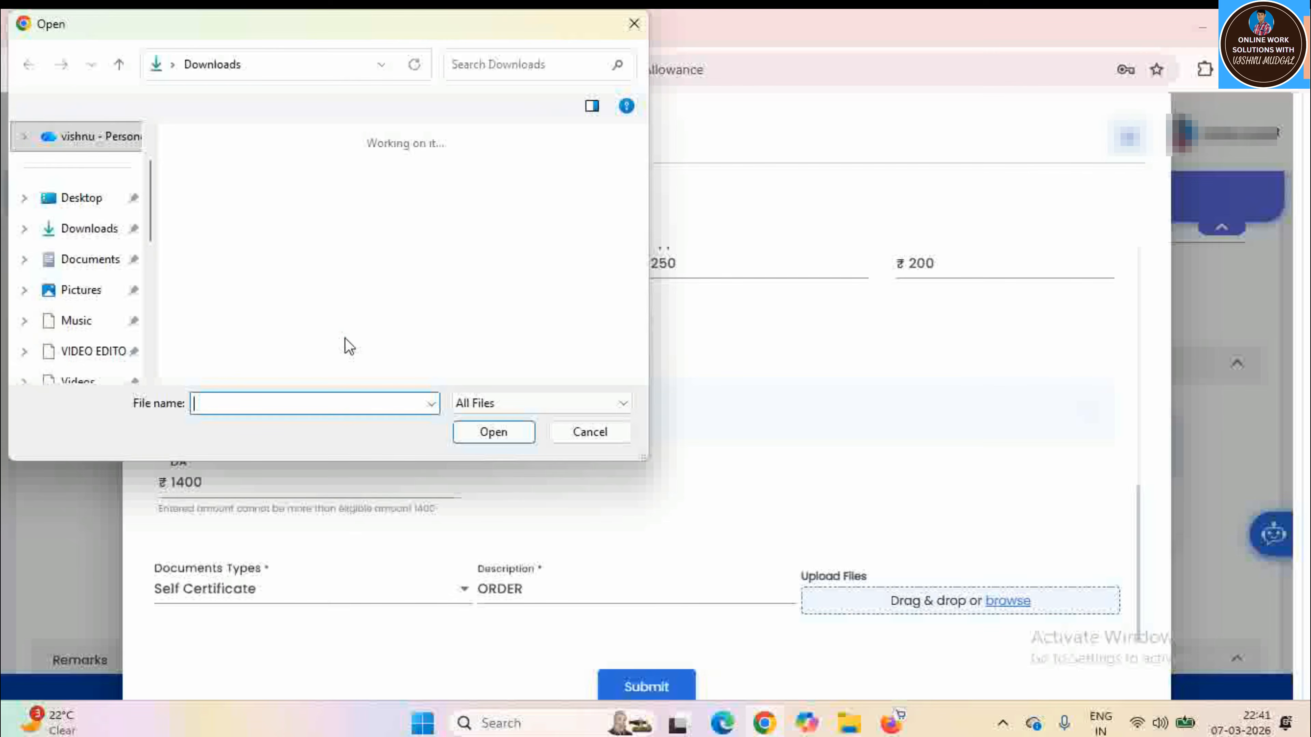
scroll(339, 301, "down", 1)
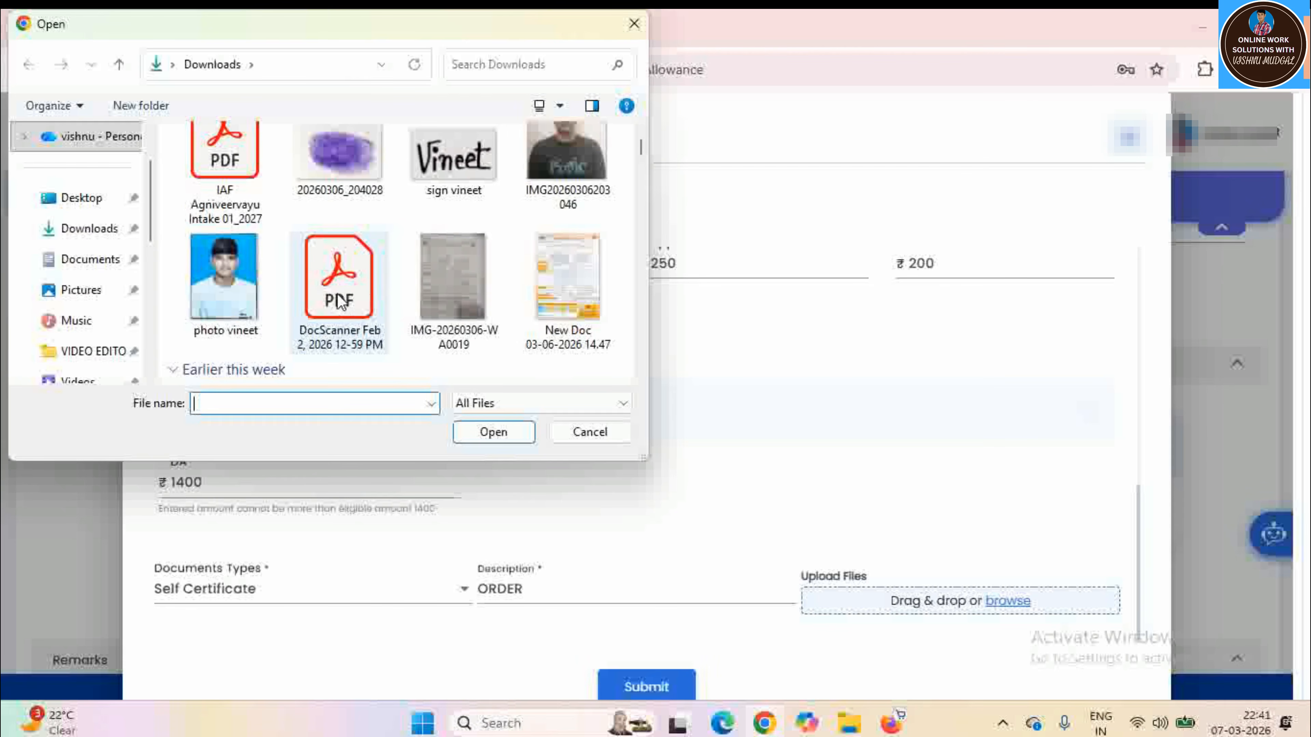
left_click(343, 290)
left_click(483, 433)
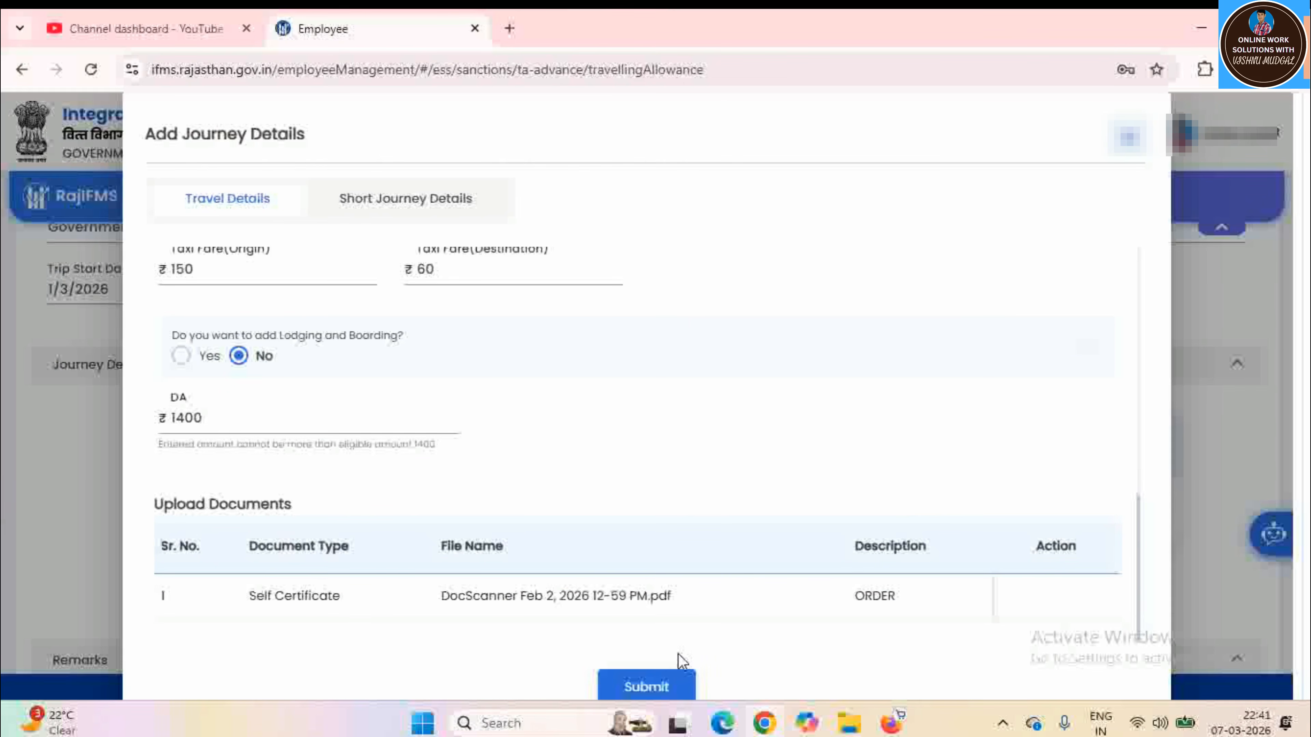
left_click(661, 691)
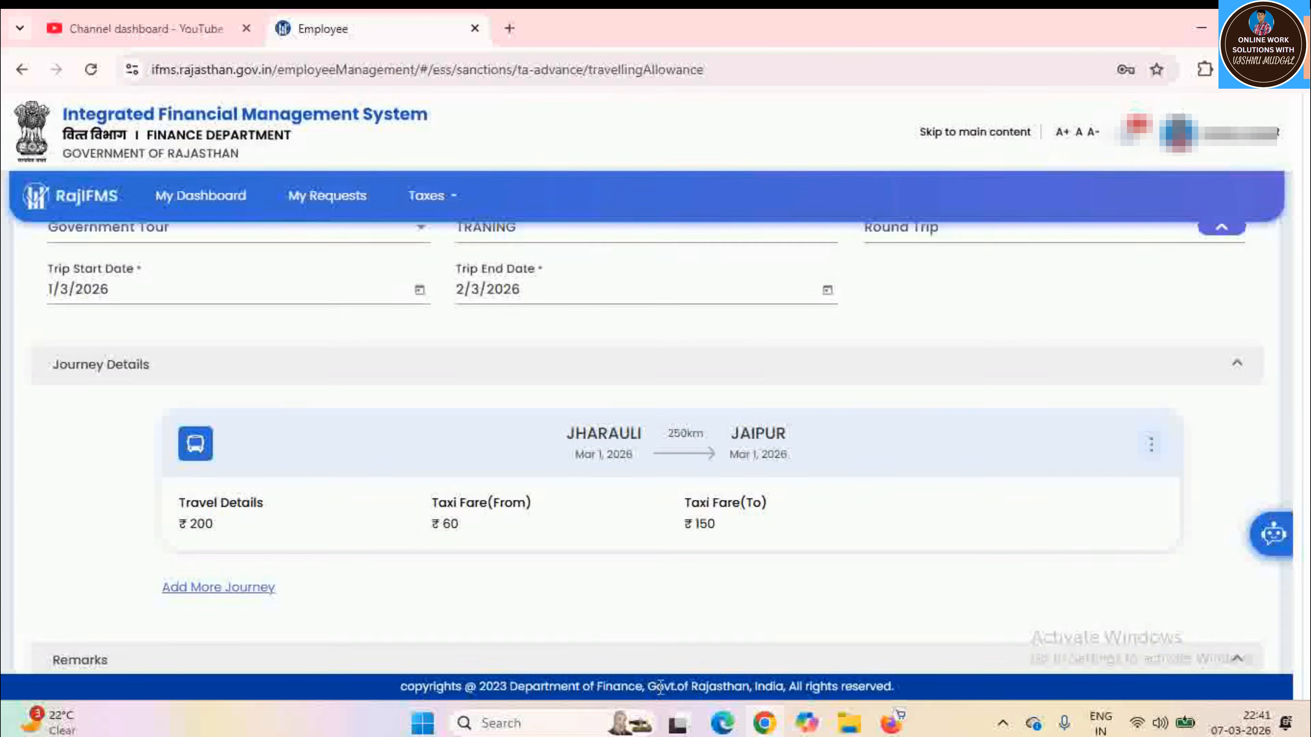
Scroll down the request form and check the document type selector
scroll(1053, 529, "down", 5)
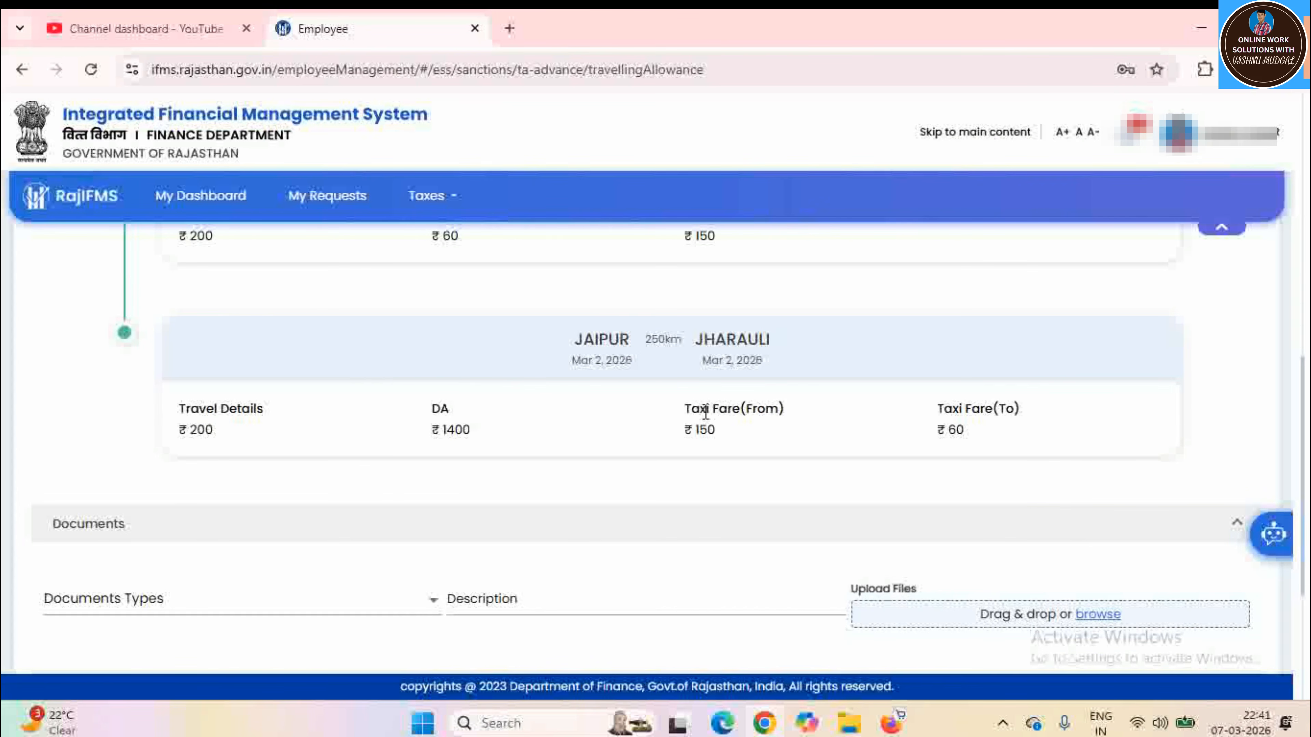
scroll(702, 411, "down", 5)
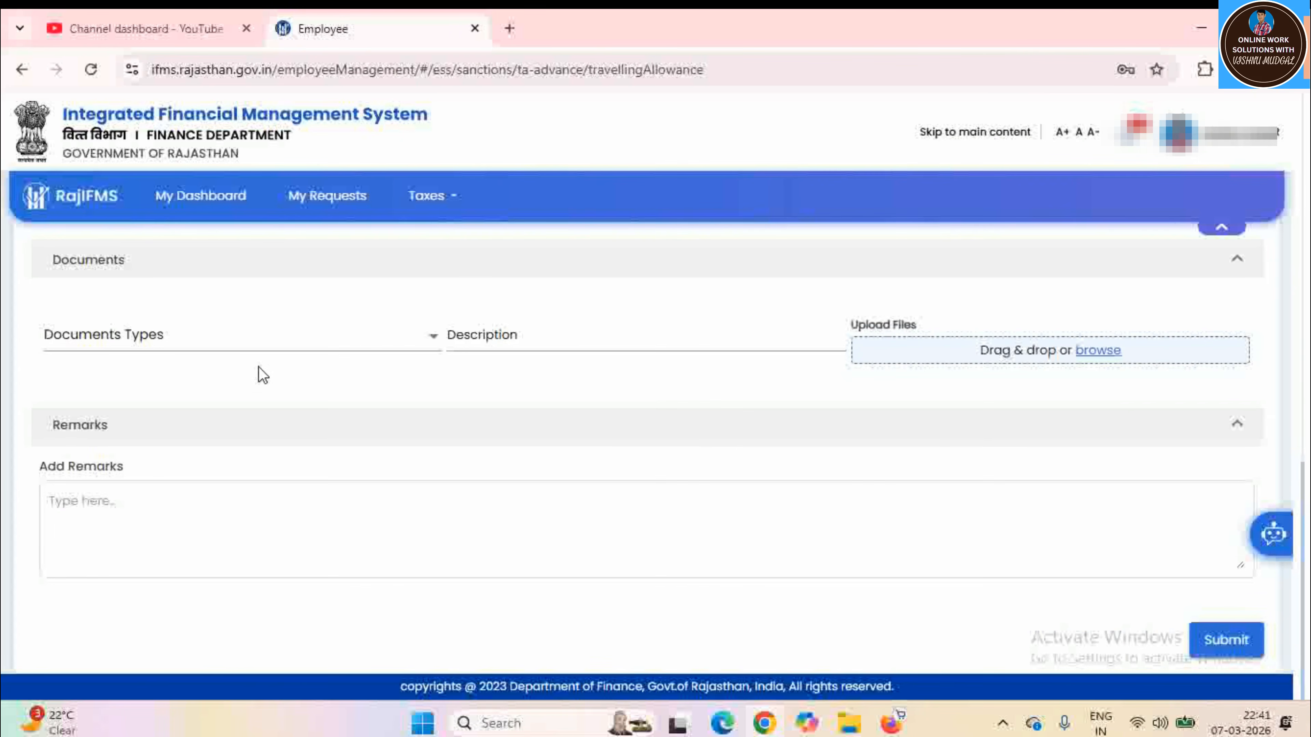
left_click(255, 344)
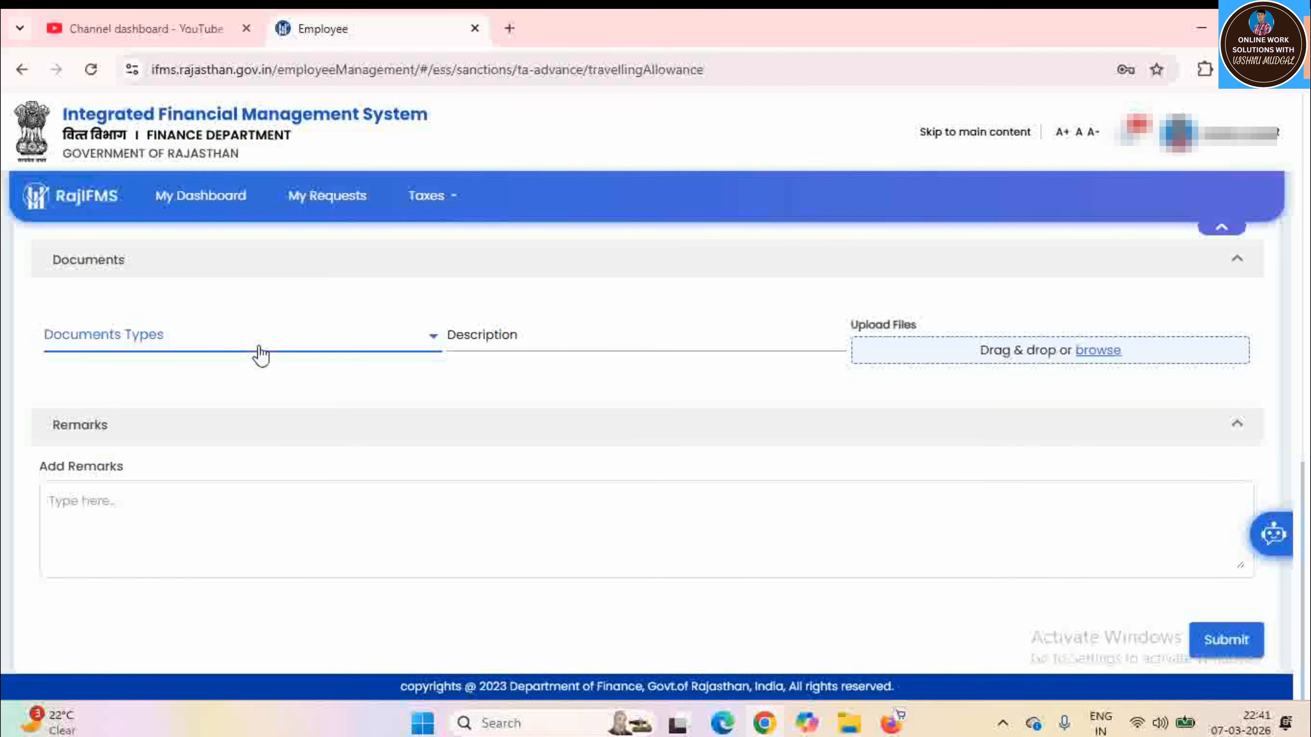
left_click(651, 401)
left_click(242, 349)
scroll(649, 426, "up", 5)
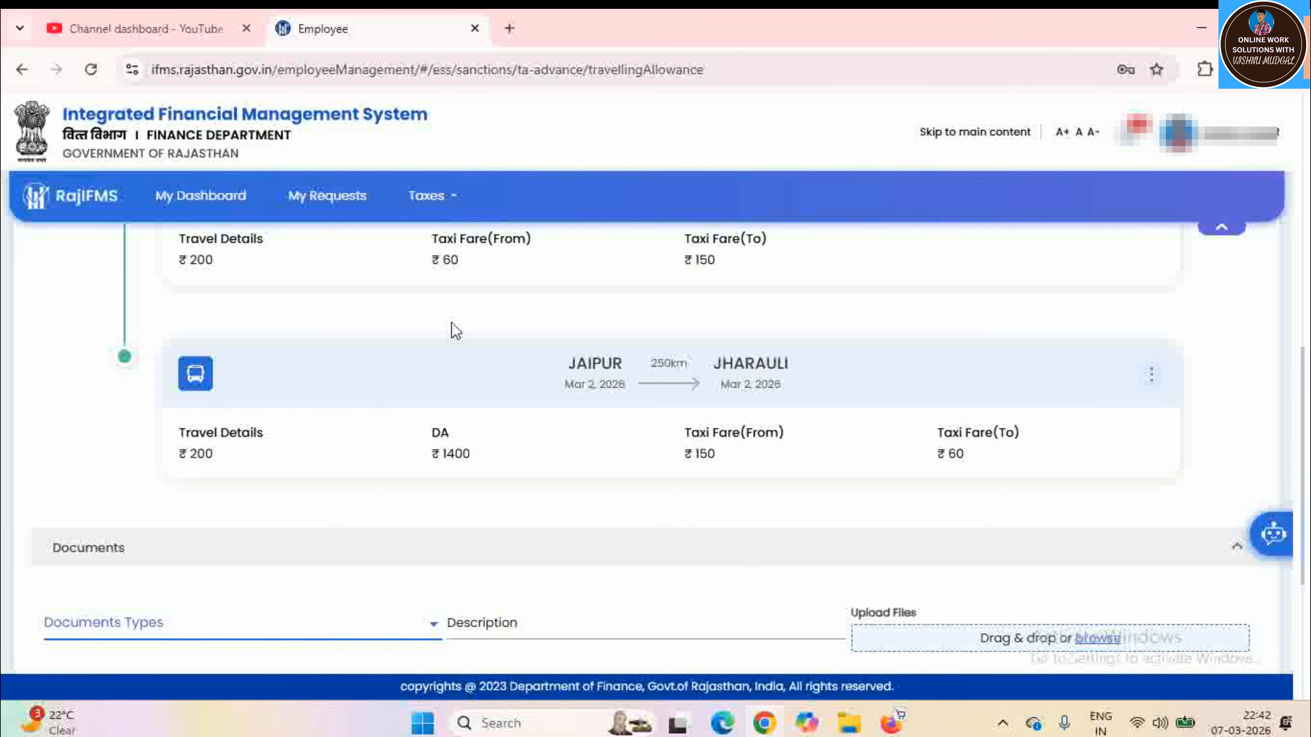
key("Down")
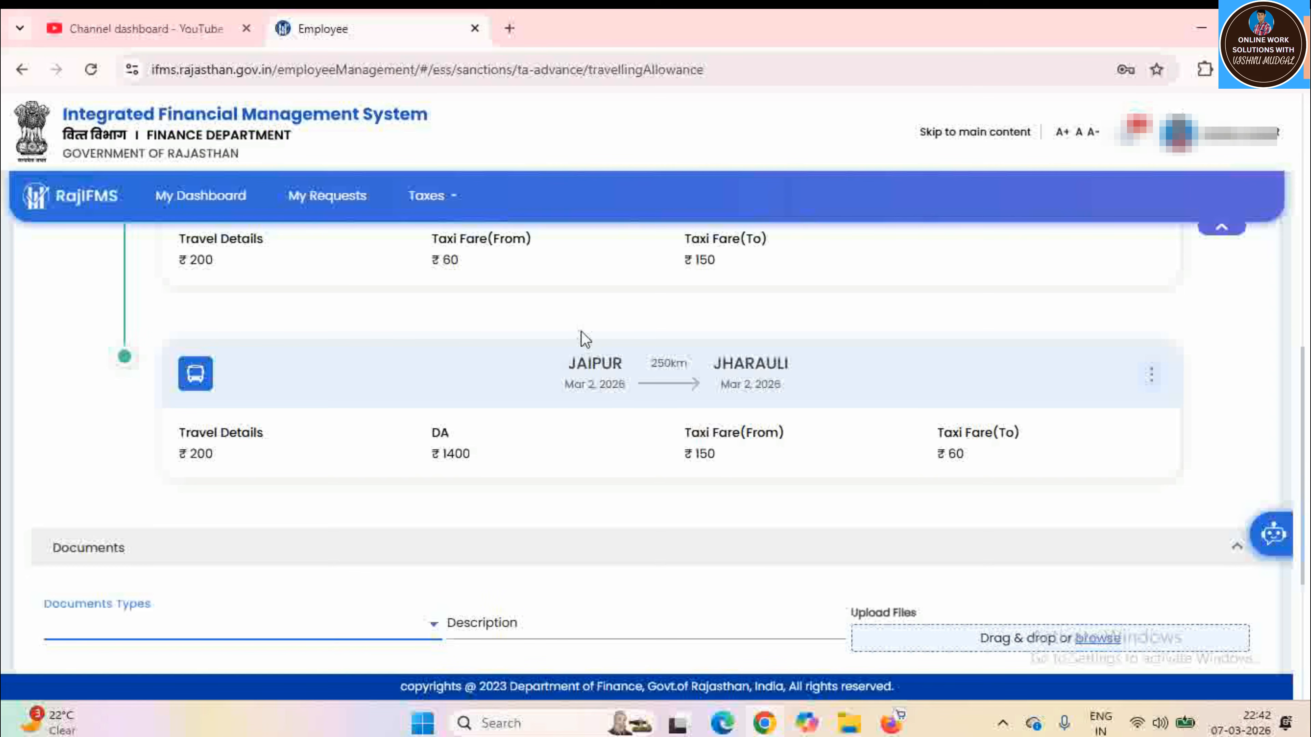
scroll(562, 395, "down", 5)
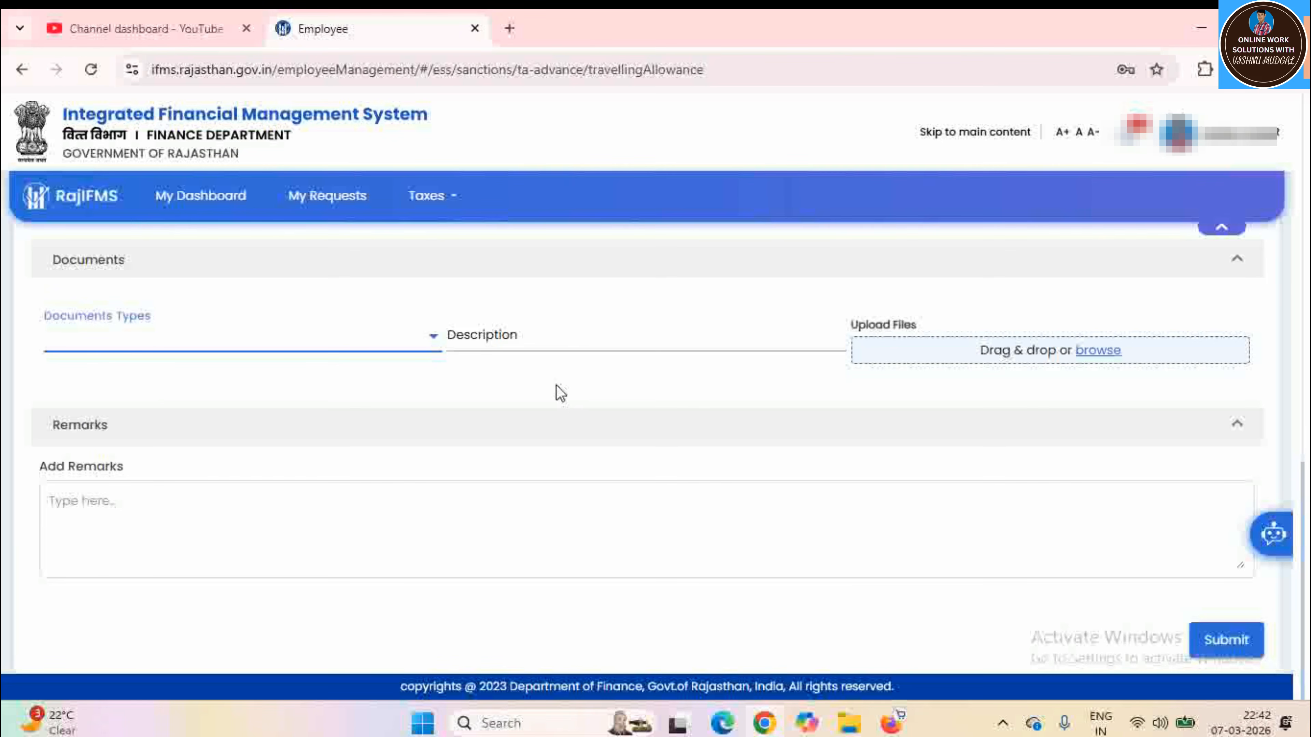
Add the remark TRANING and submit the TA bill request
left_click(125, 511)
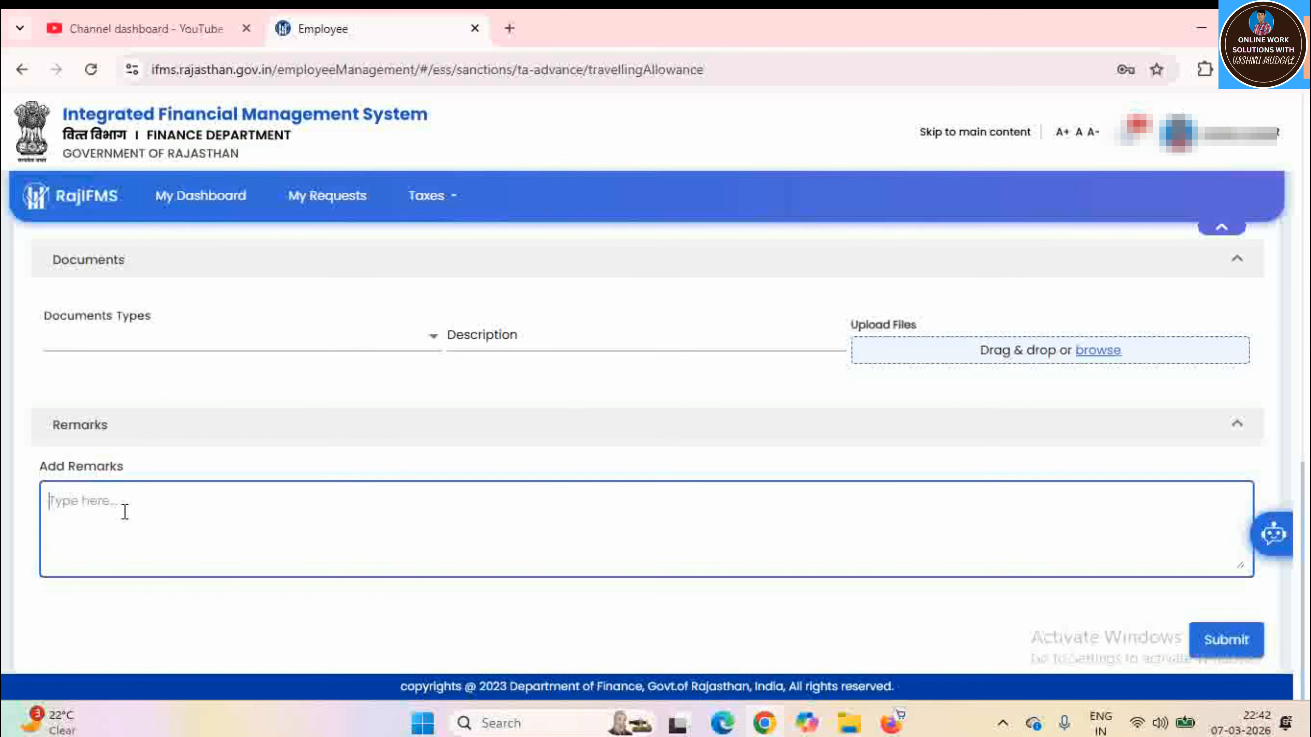
type("TRANING")
left_click(313, 439)
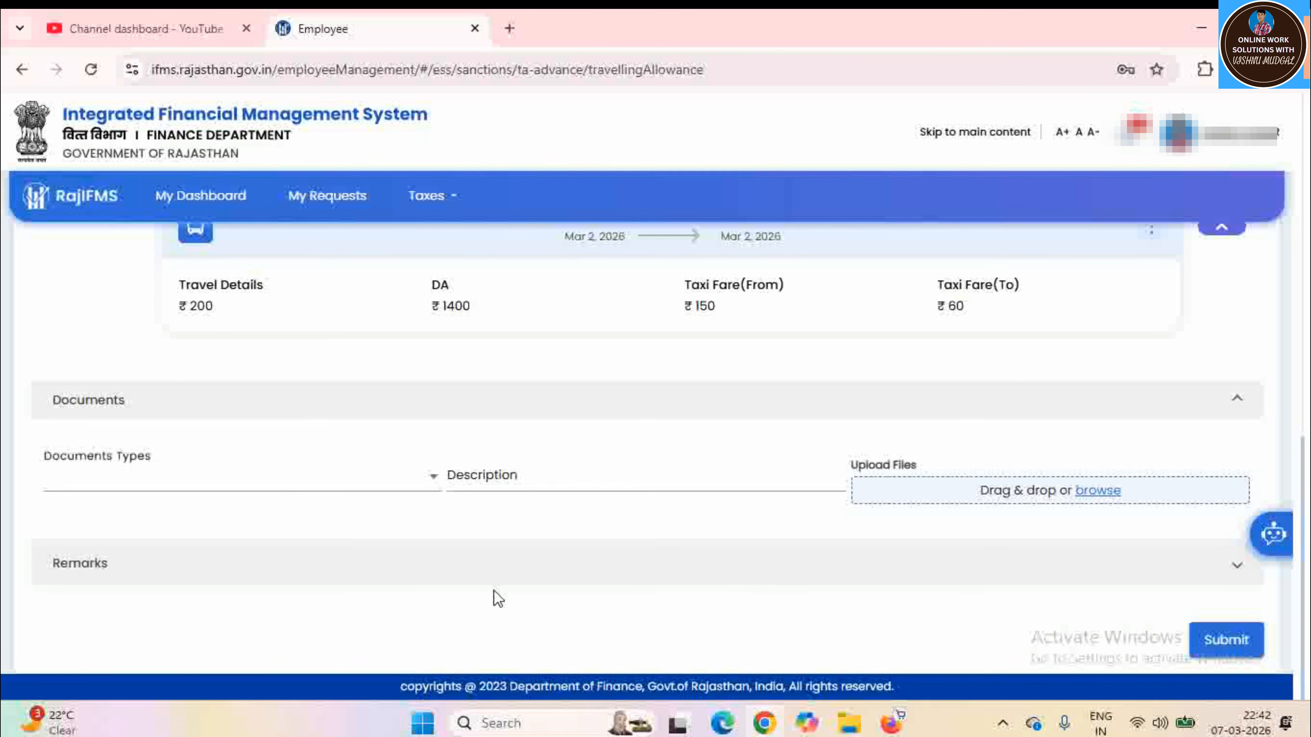
left_click(477, 563)
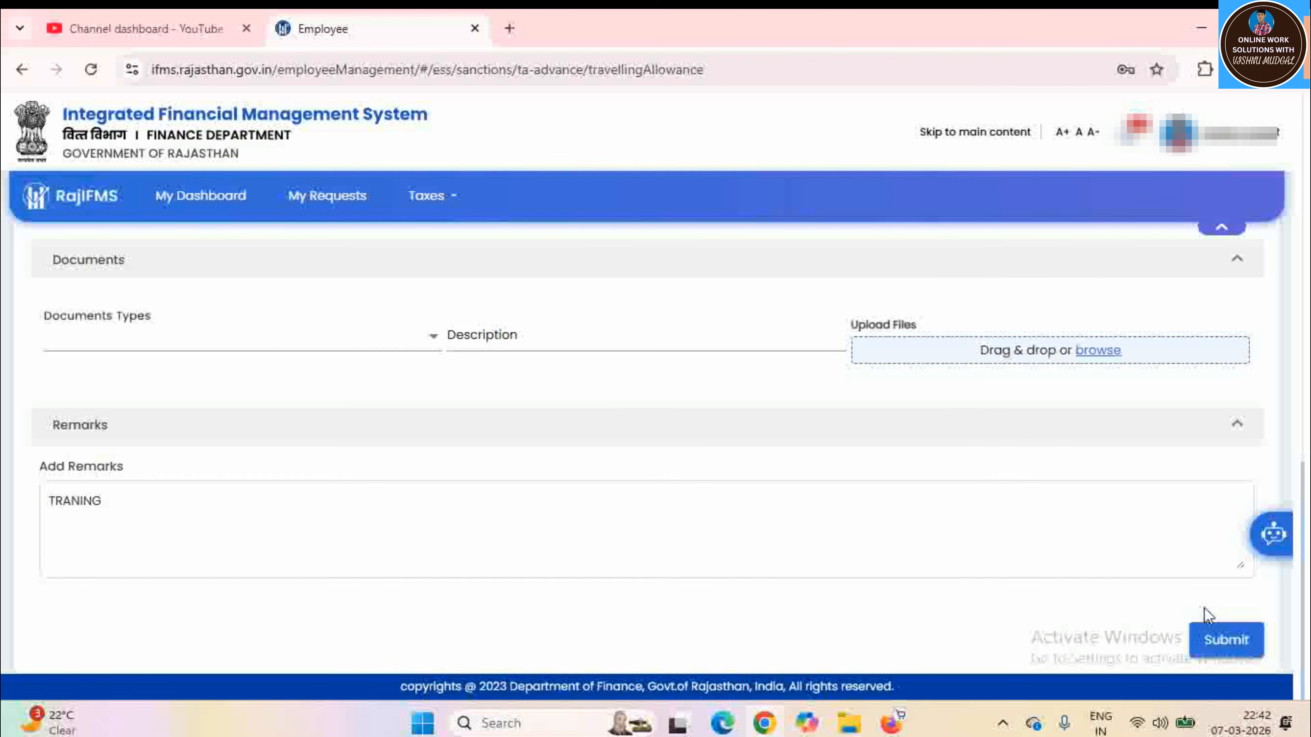
left_click(1235, 641)
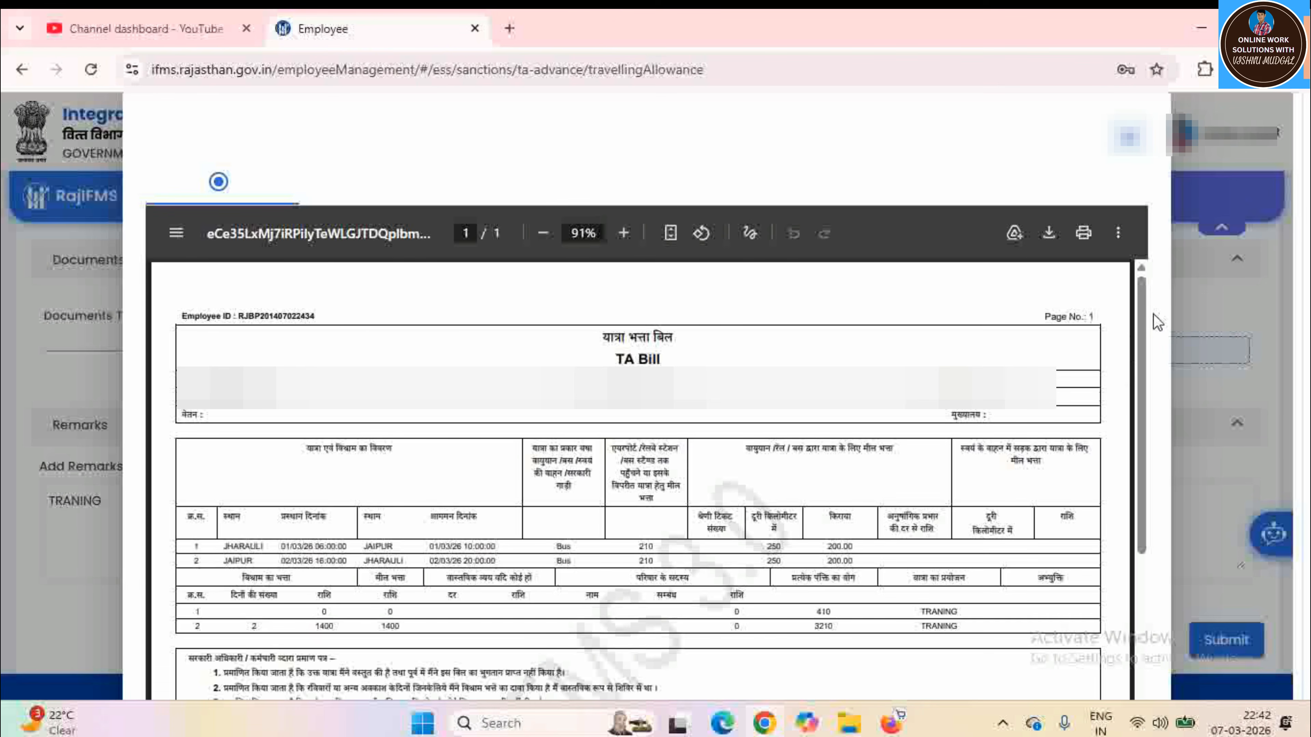
Review the TA Bill preview at 80% browser zoom and start Aadhaar e-signing
left_click_drag(1144, 311, 1150, 497)
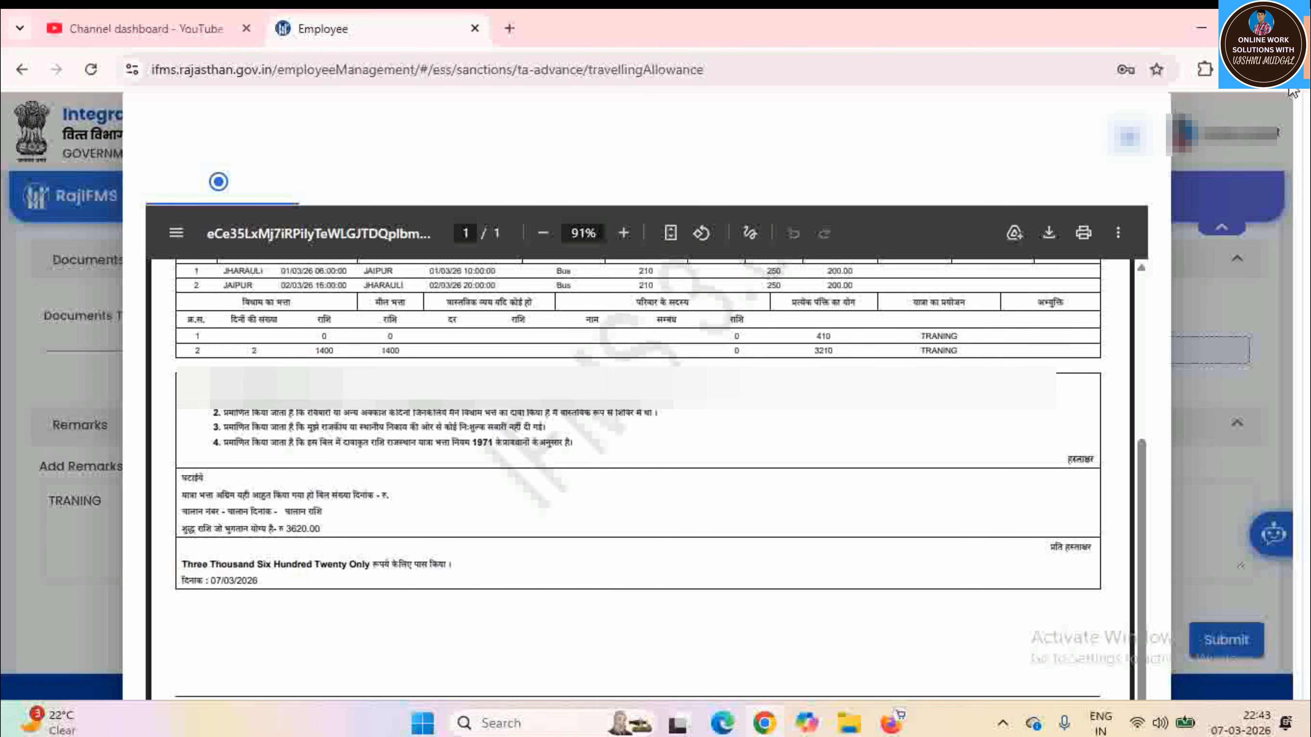
left_click(1293, 70)
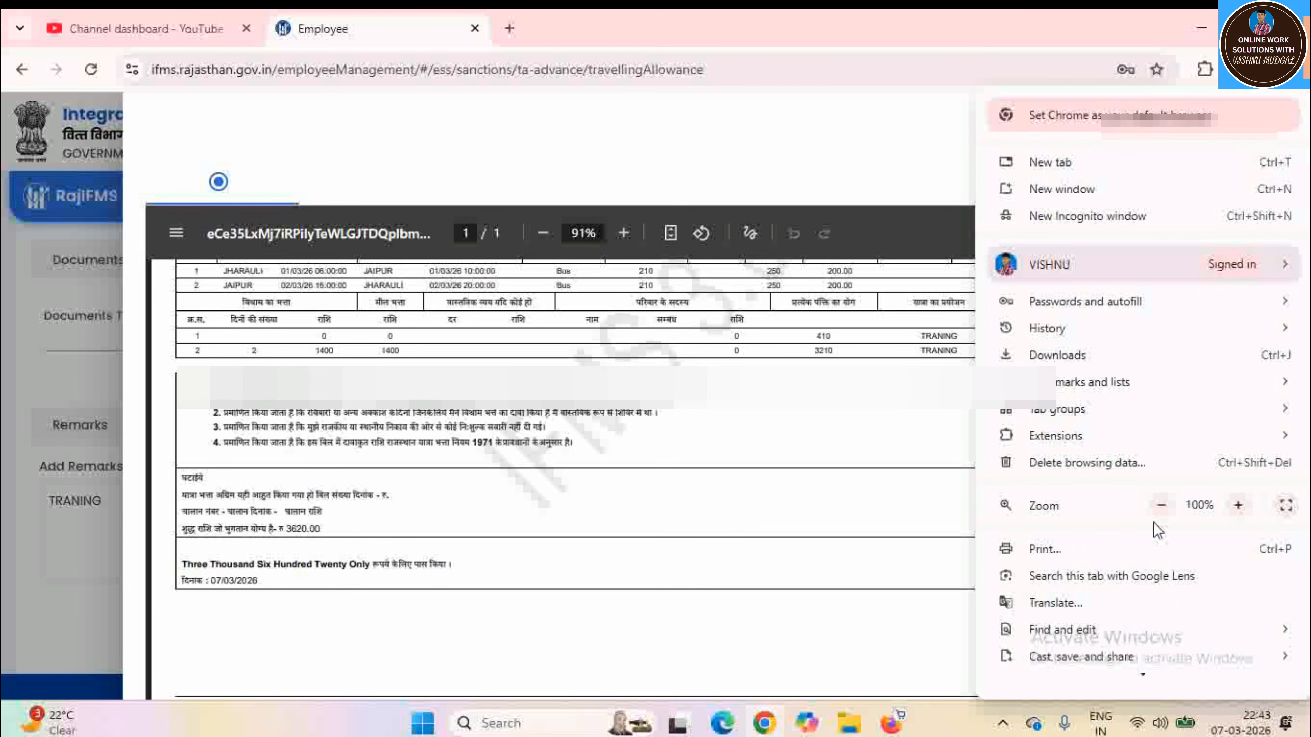
left_click(1161, 506)
left_click(1161, 506)
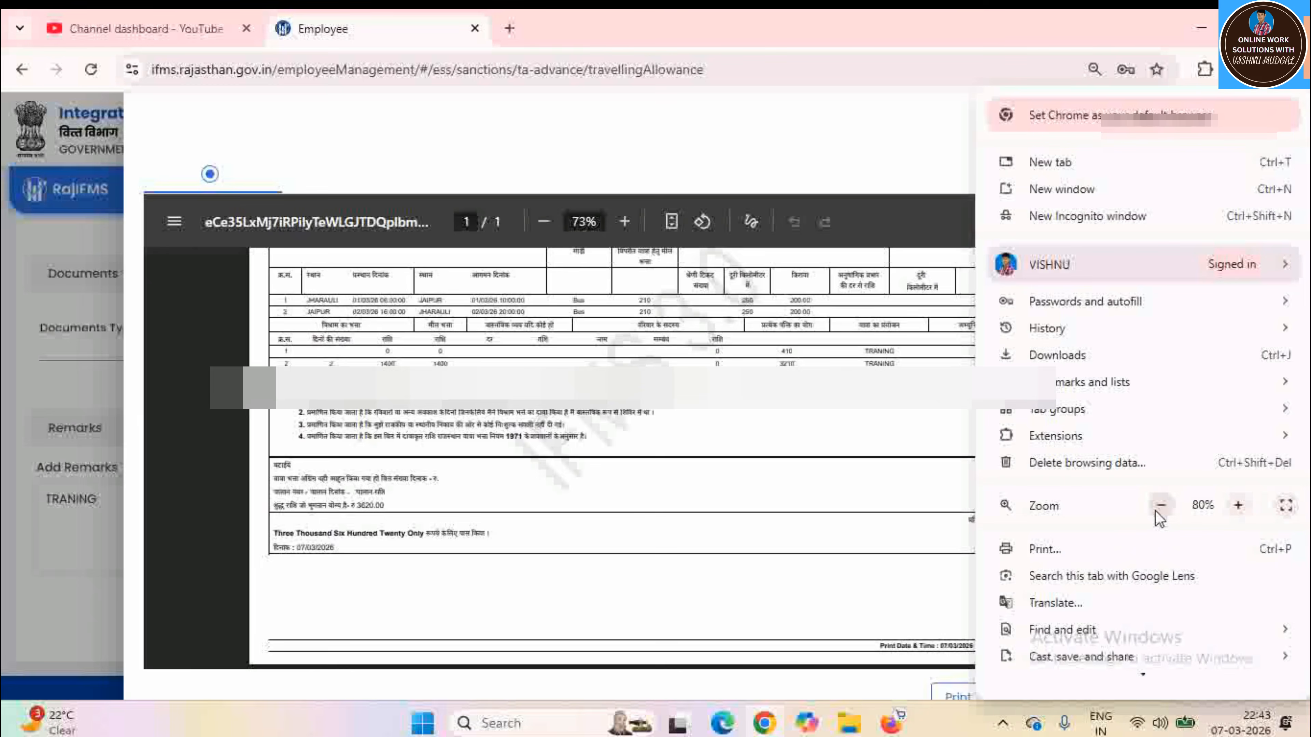
left_click(780, 601)
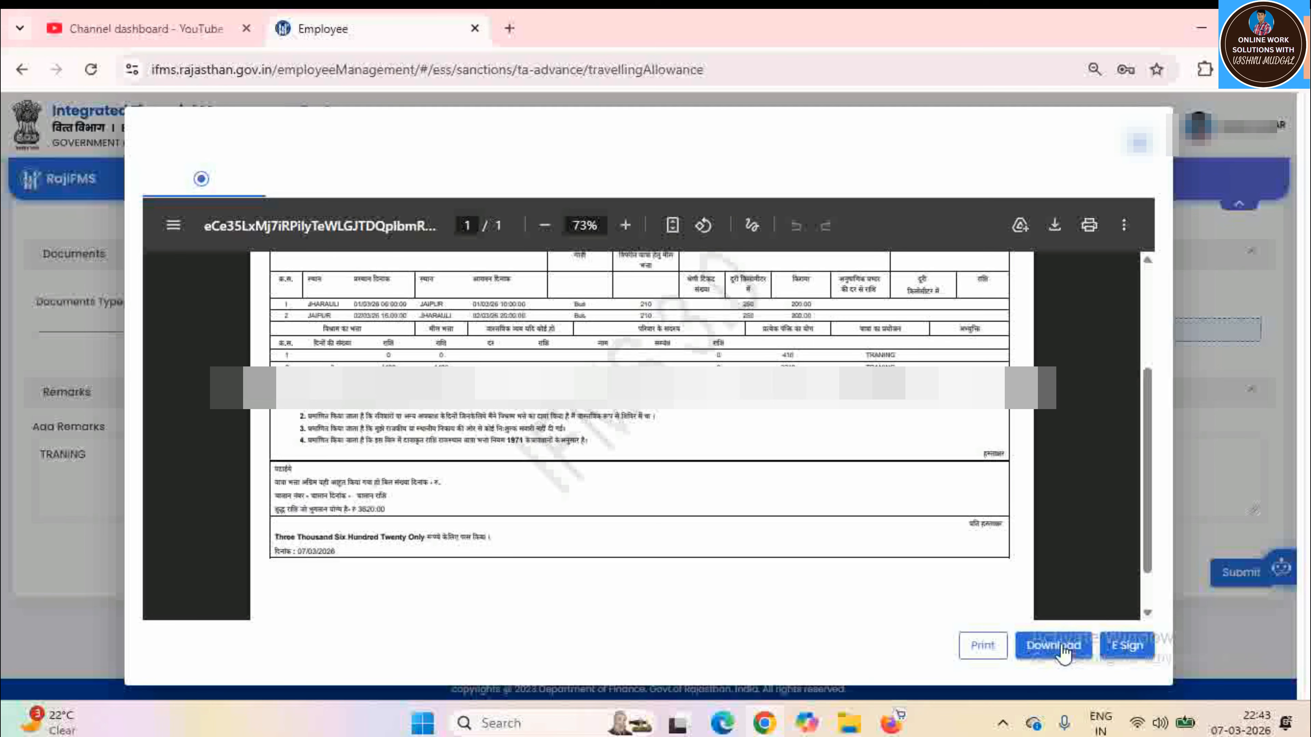
left_click(1129, 646)
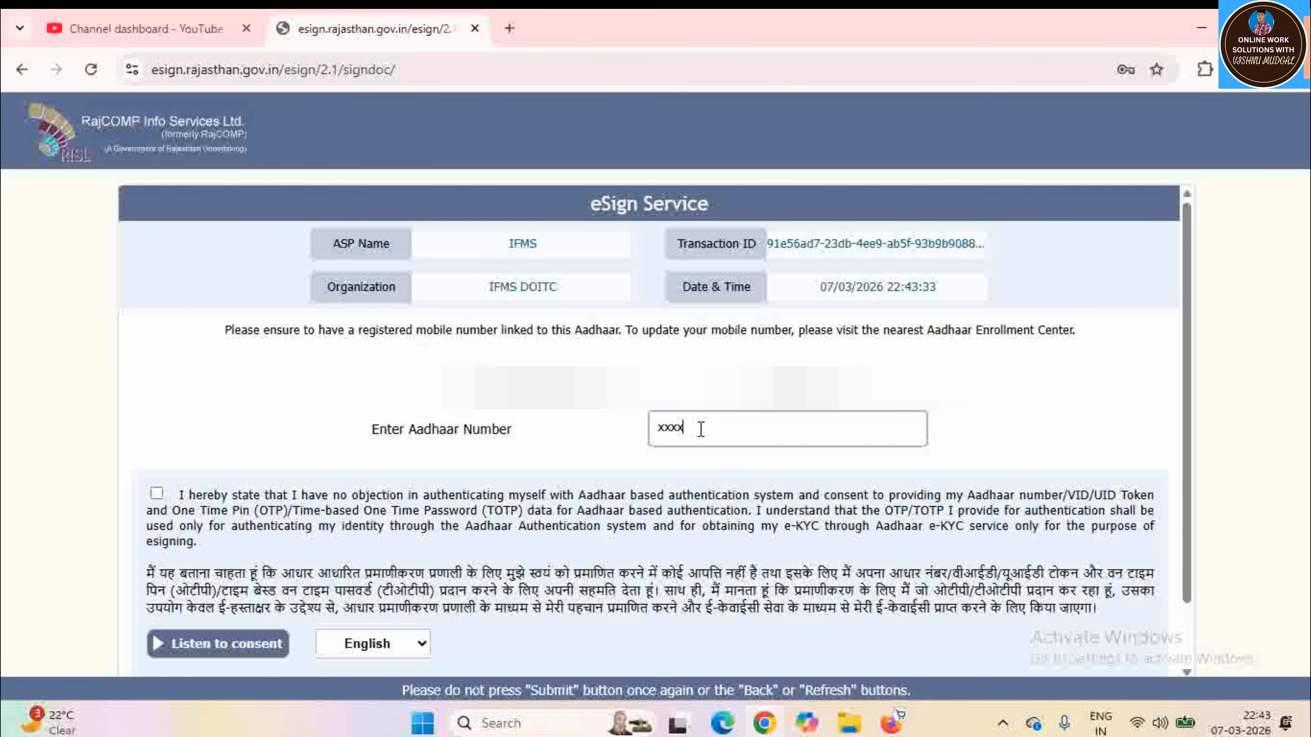
Enter the Aadhaar number, give consent, request an OTP and submit it to sign
type("xxxx6748")
left_click(156, 494)
scroll(544, 465, "down", 1)
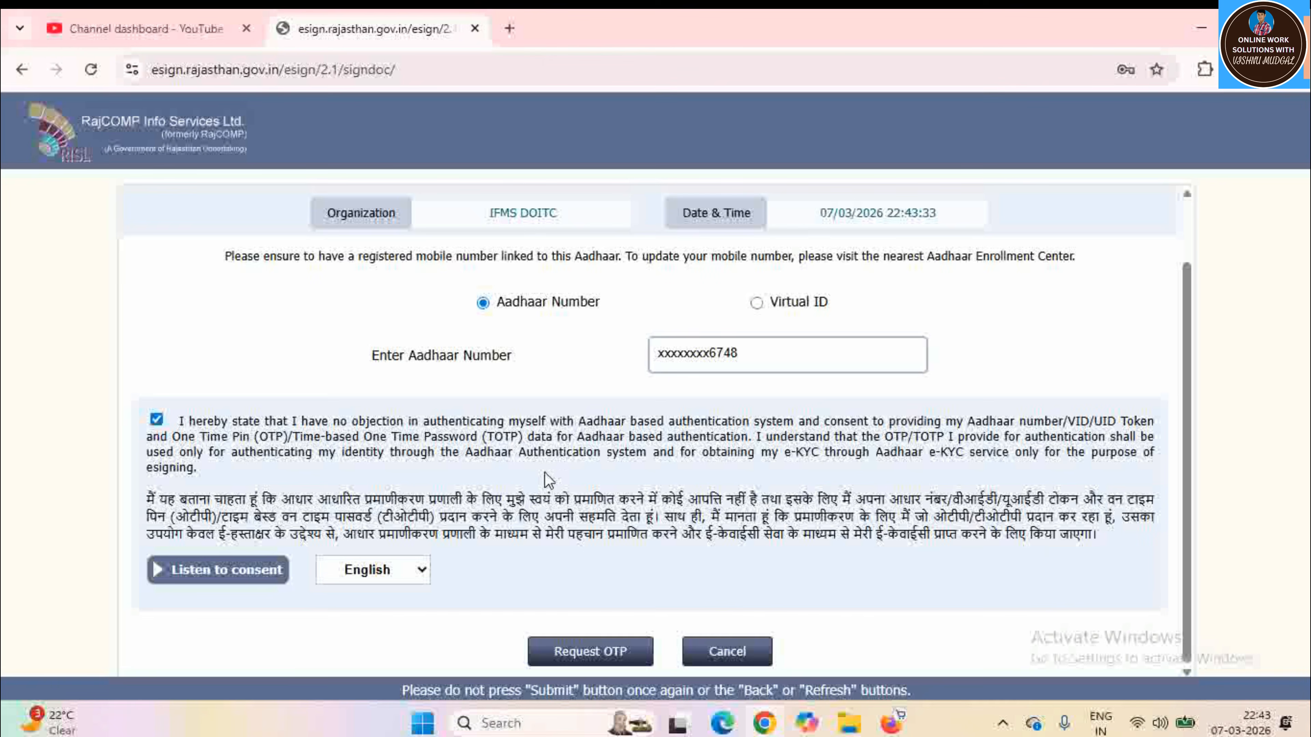
left_click(590, 651)
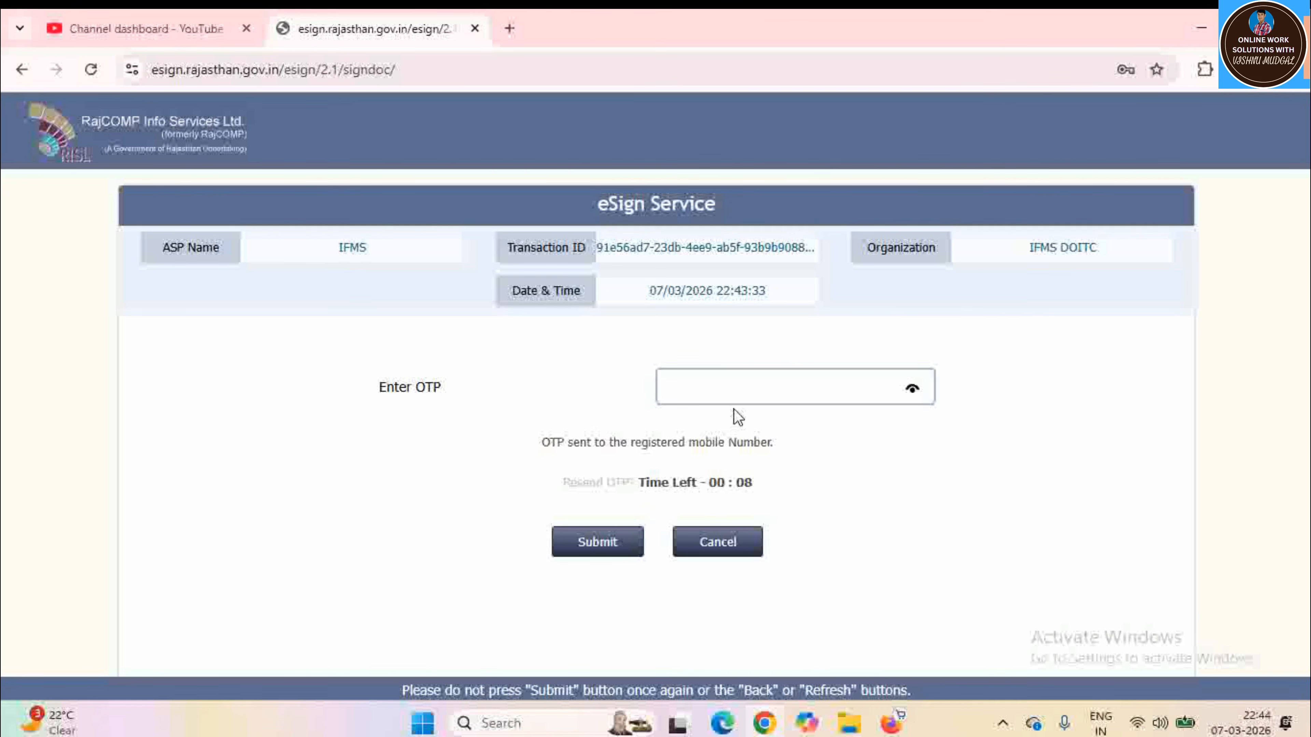
key("ctrl+v")
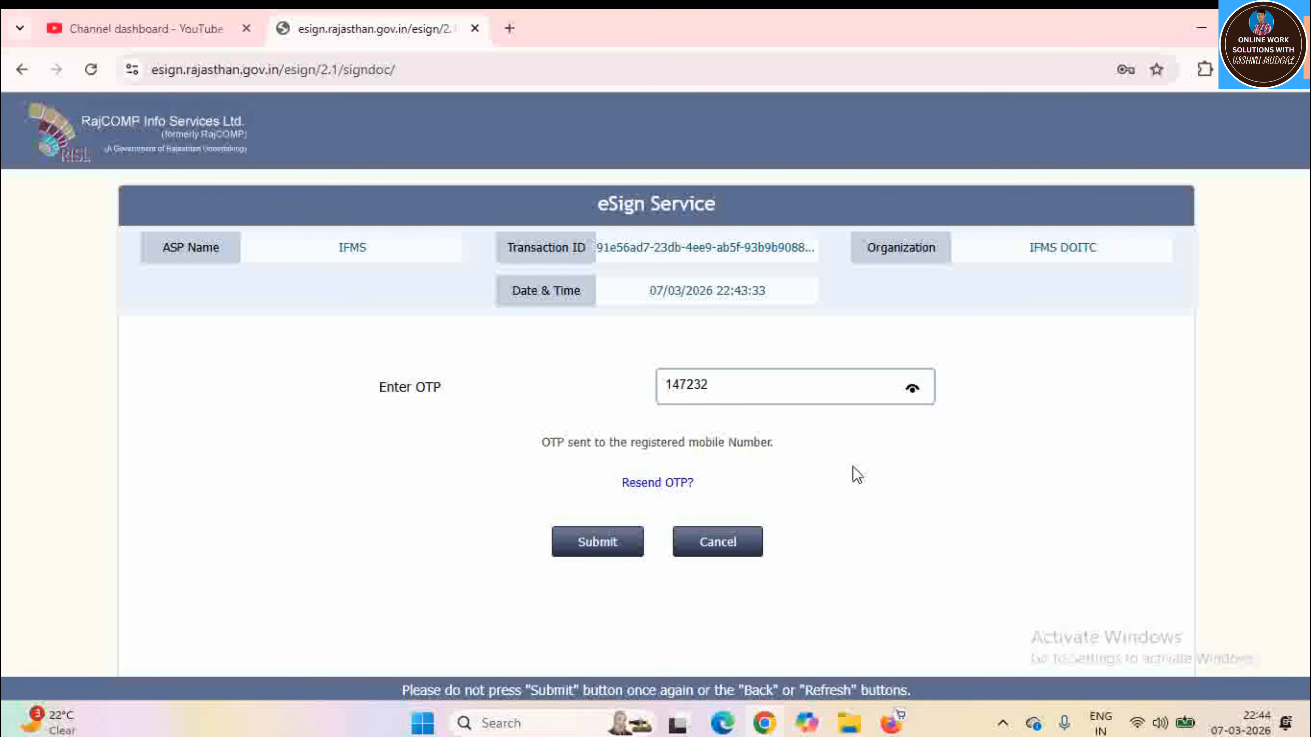
left_click(607, 546)
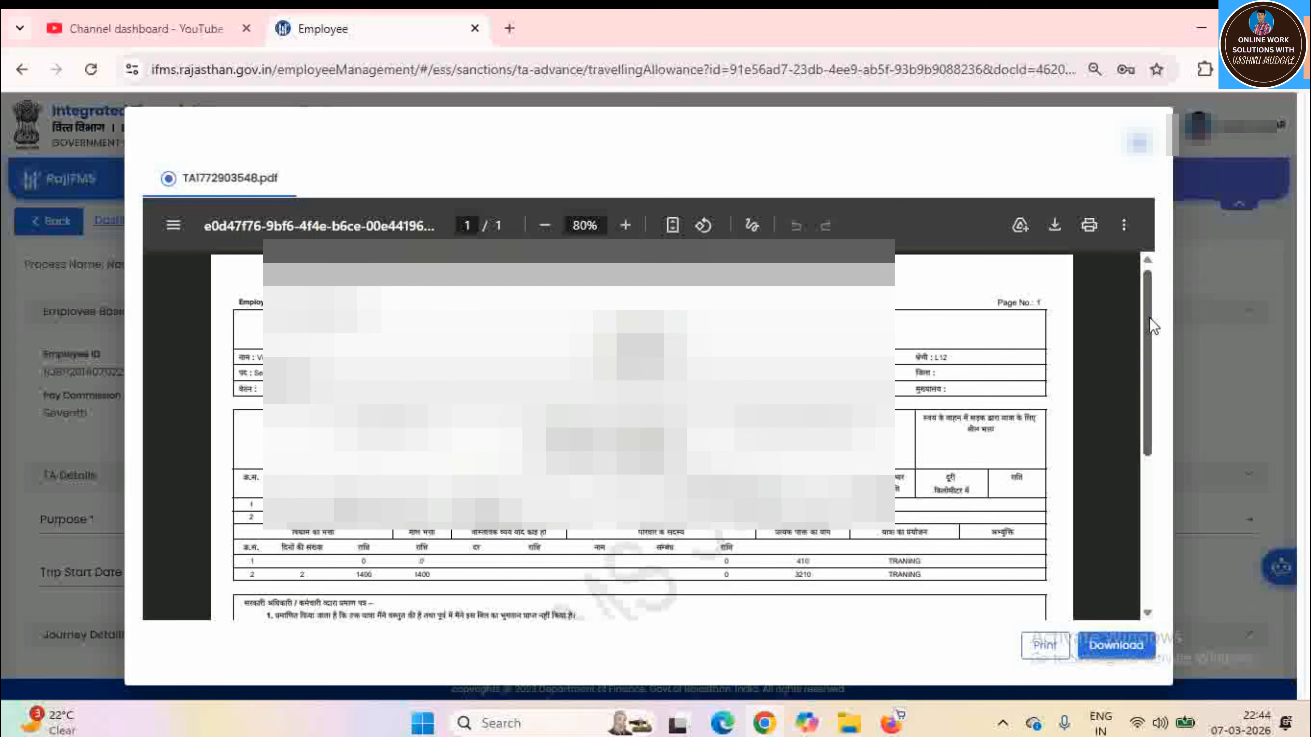
left_click_drag(1150, 316, 1161, 503)
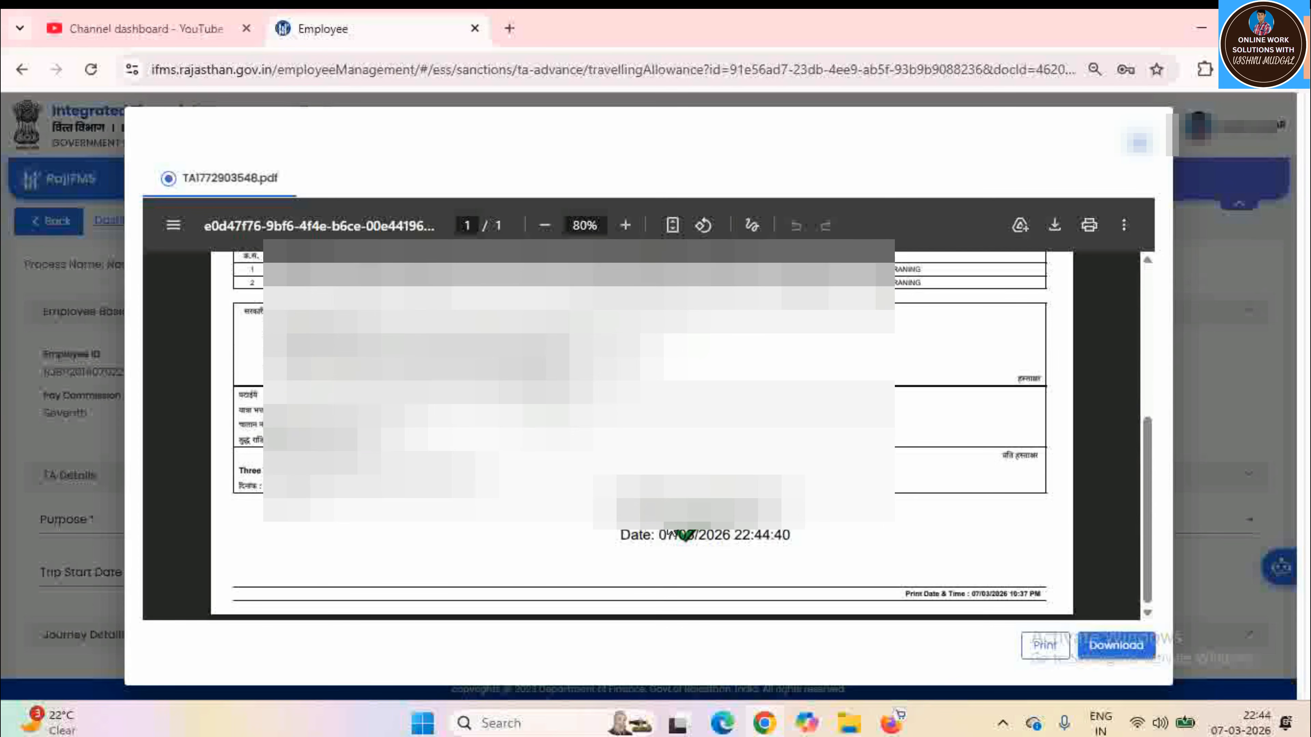